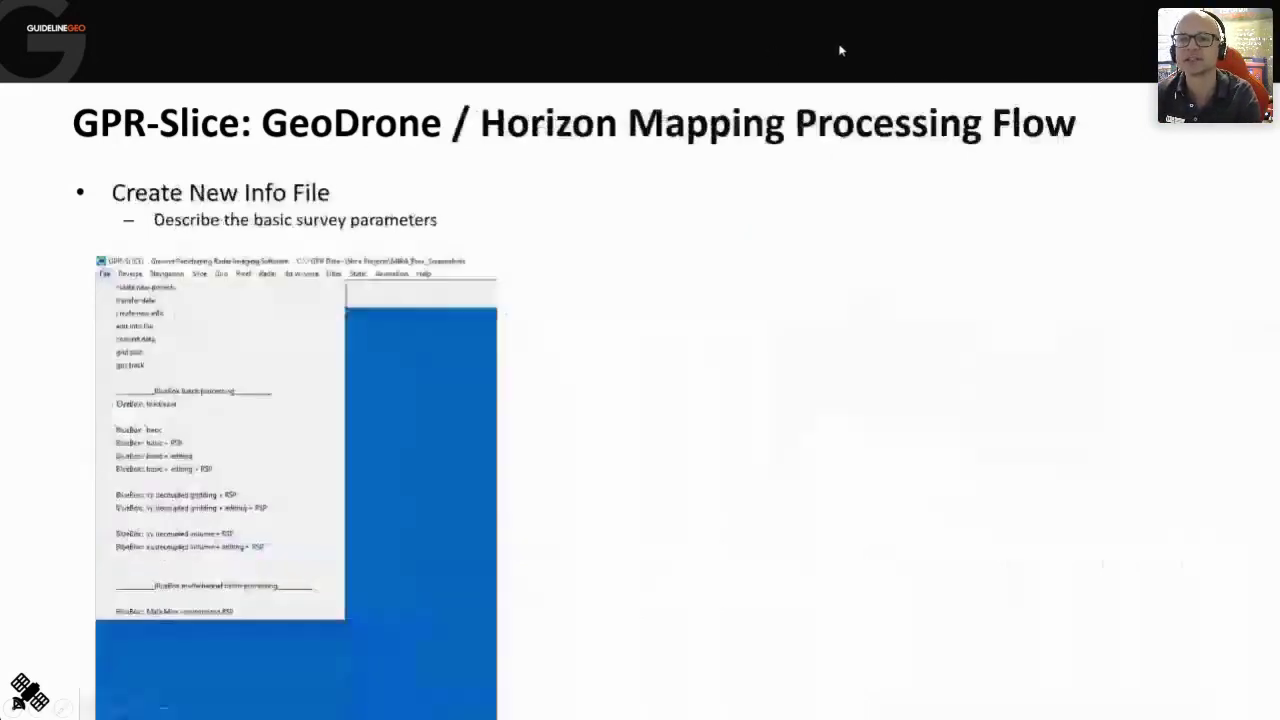
End the slide show and switch to GPR-SLICE with the GeodroneWebinar project loaded
left_click(838, 50)
key("Escape")
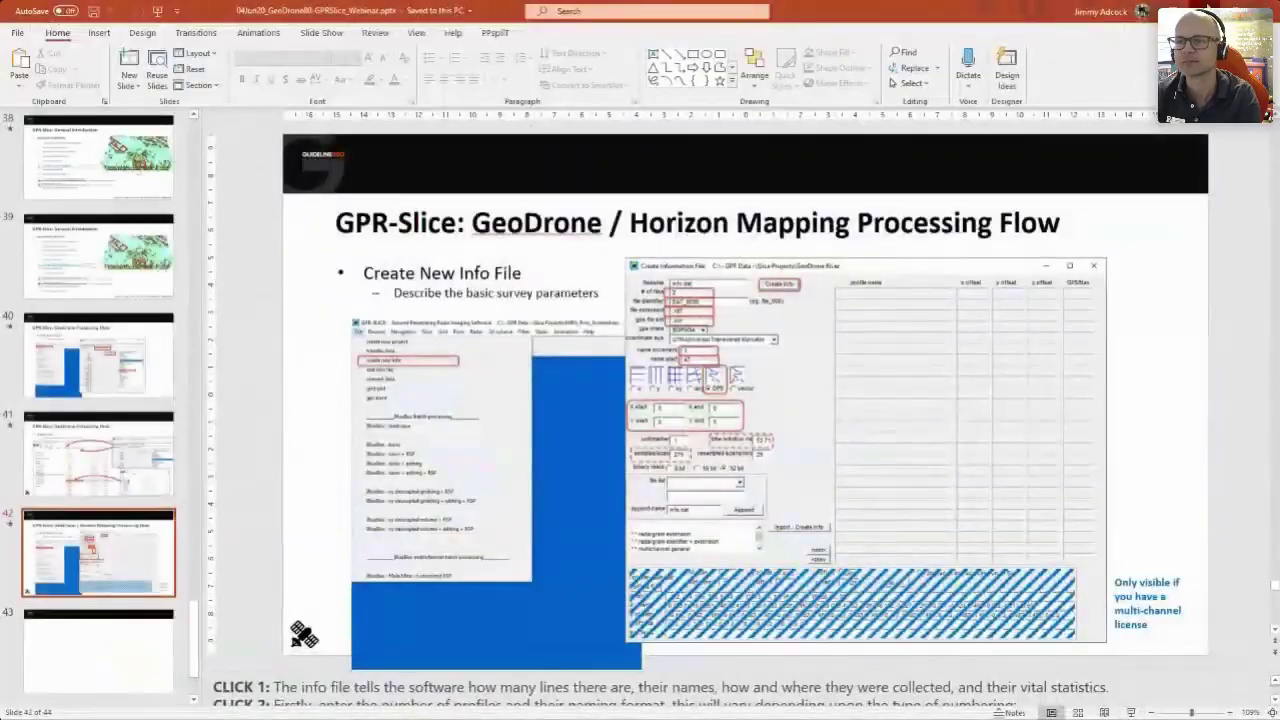
key("alt+Tab")
left_click(407, 18)
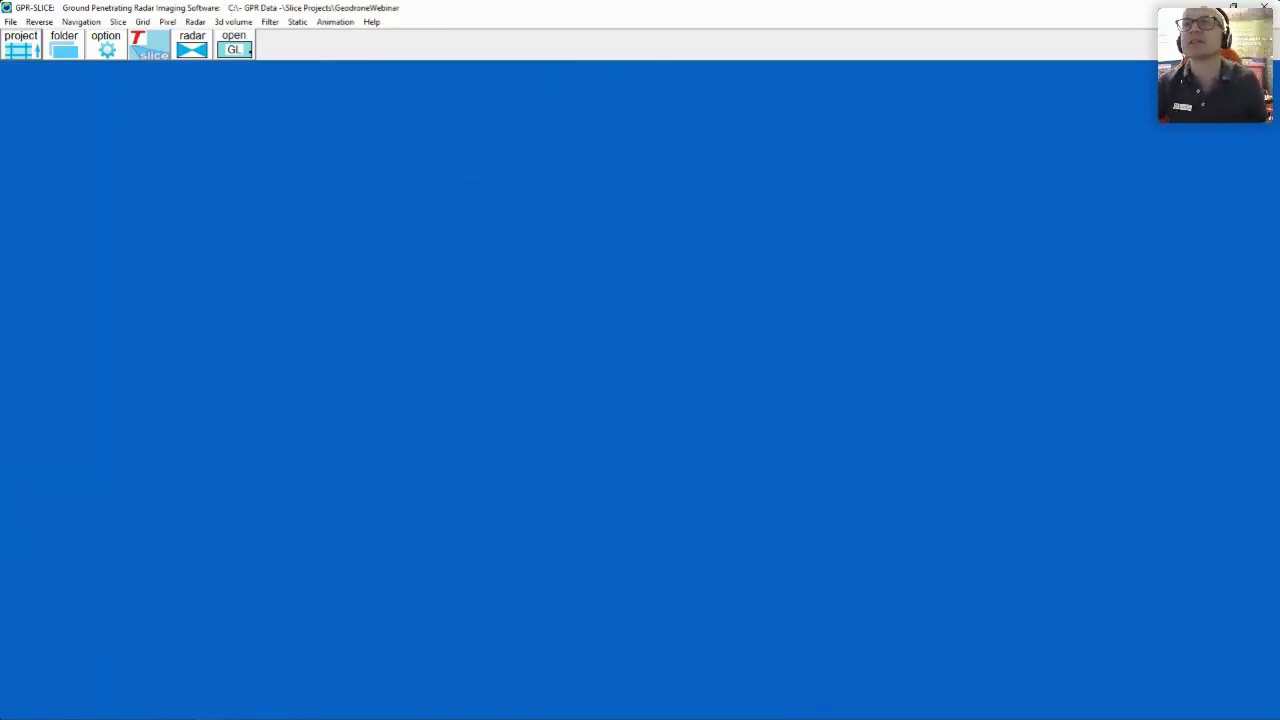
Open the project's info.dat for editing and point out the listed radar profile DAT_0047.rd7
left_click(11, 22)
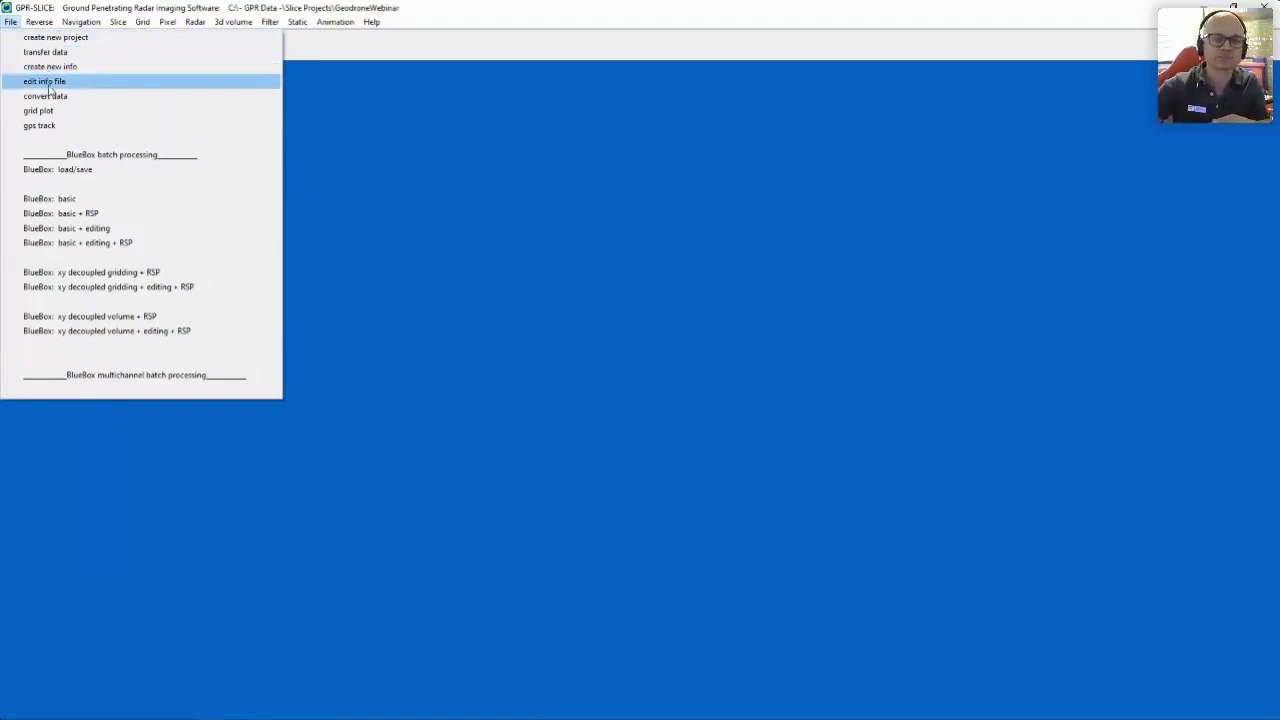
left_click(50, 82)
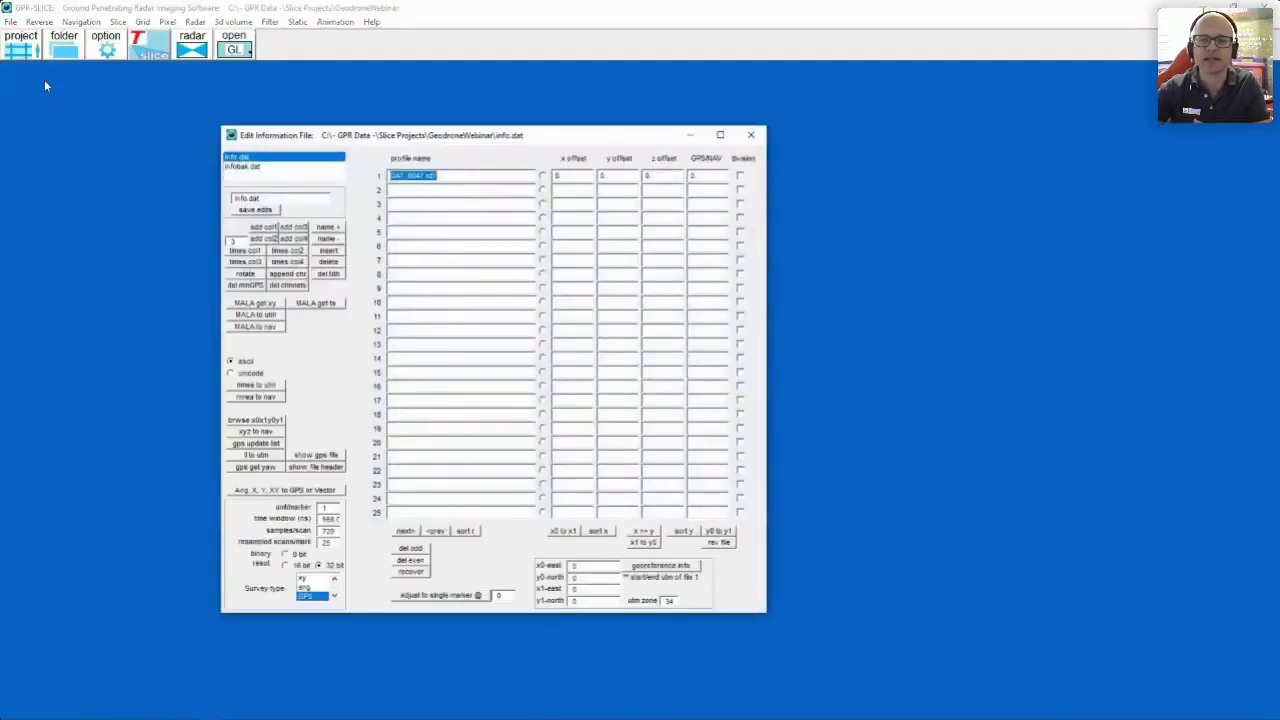
left_click_drag(401, 137, 459, 128)
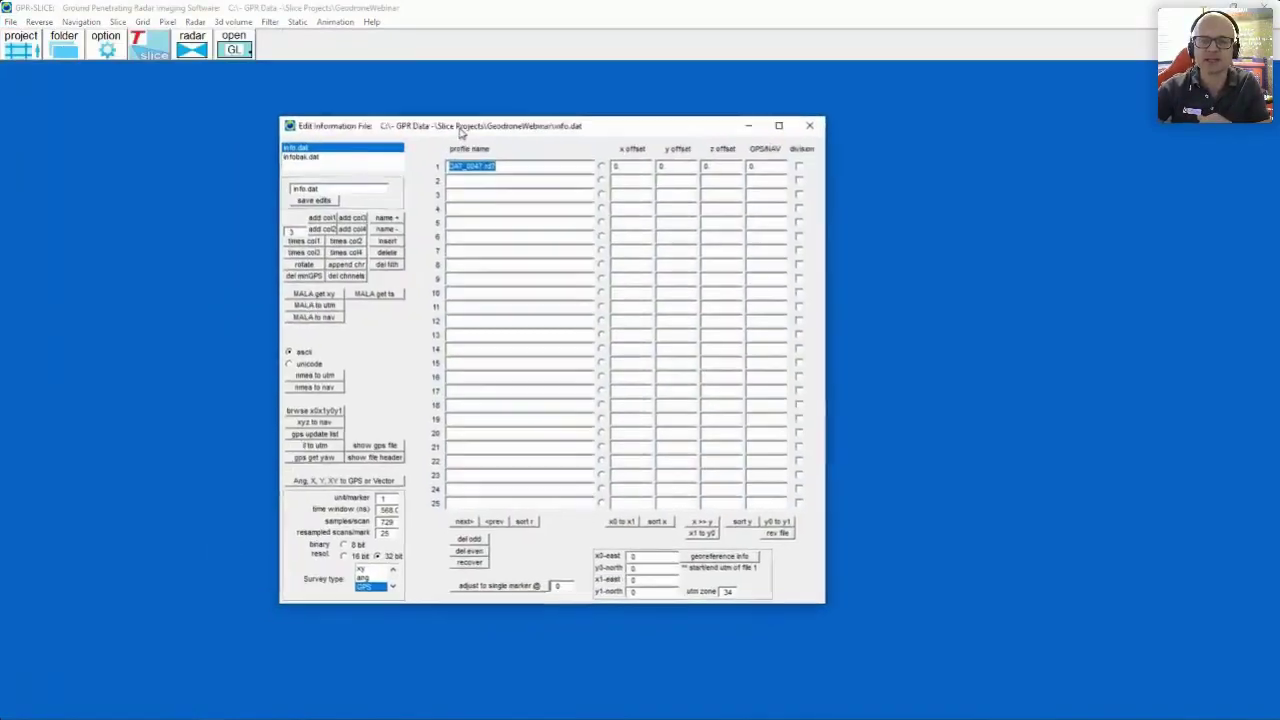
left_click(520, 166)
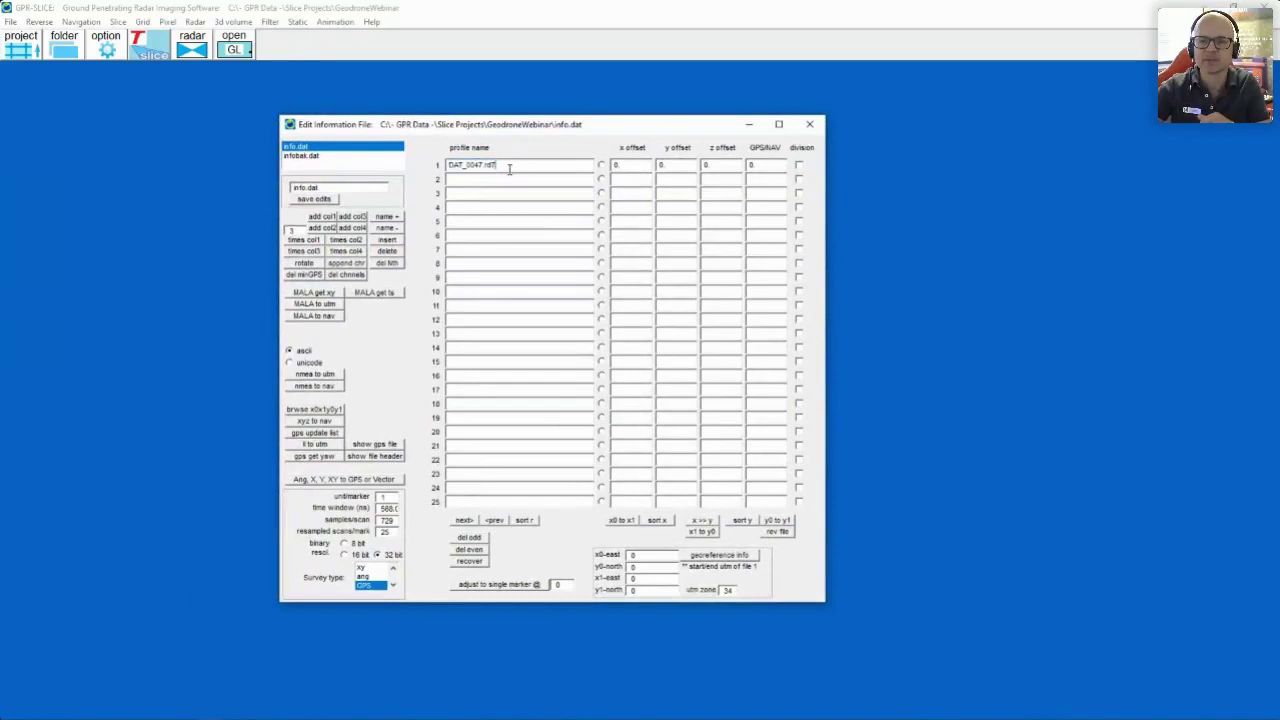
left_click_drag(500, 166, 449, 166)
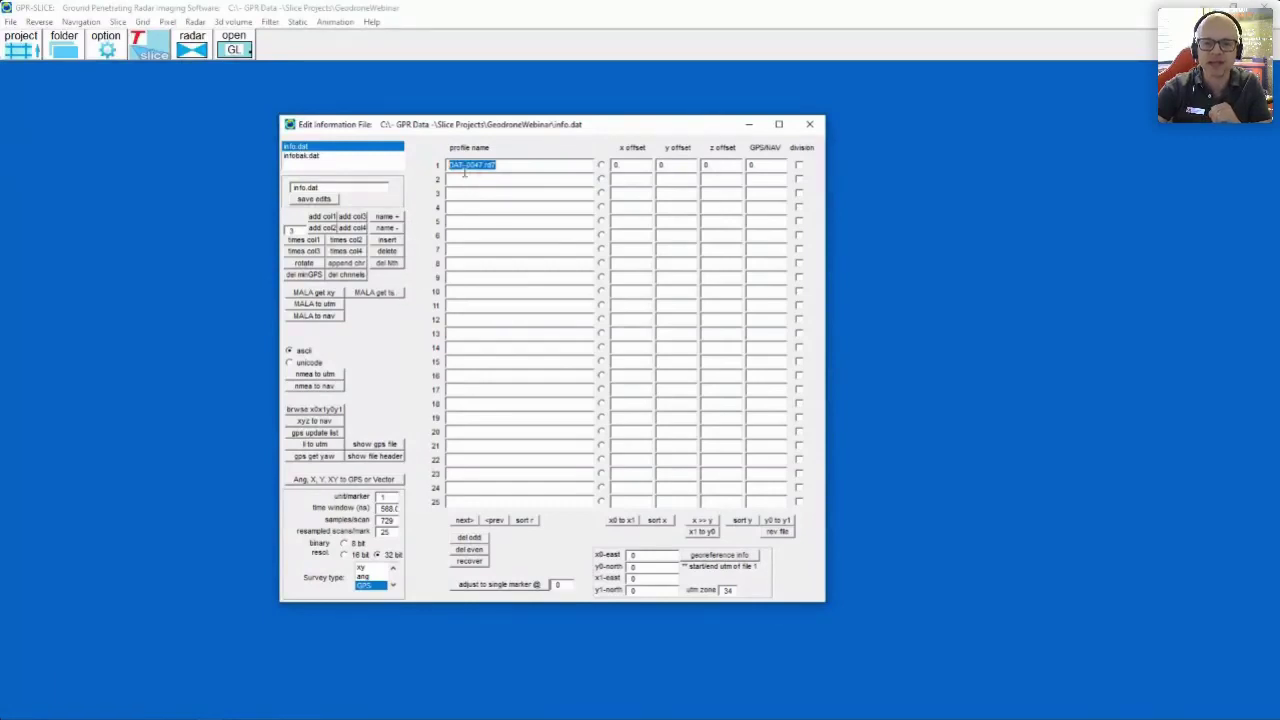
Update the time window and samples per scan in info.dat from the MALA header file
left_click(390, 293)
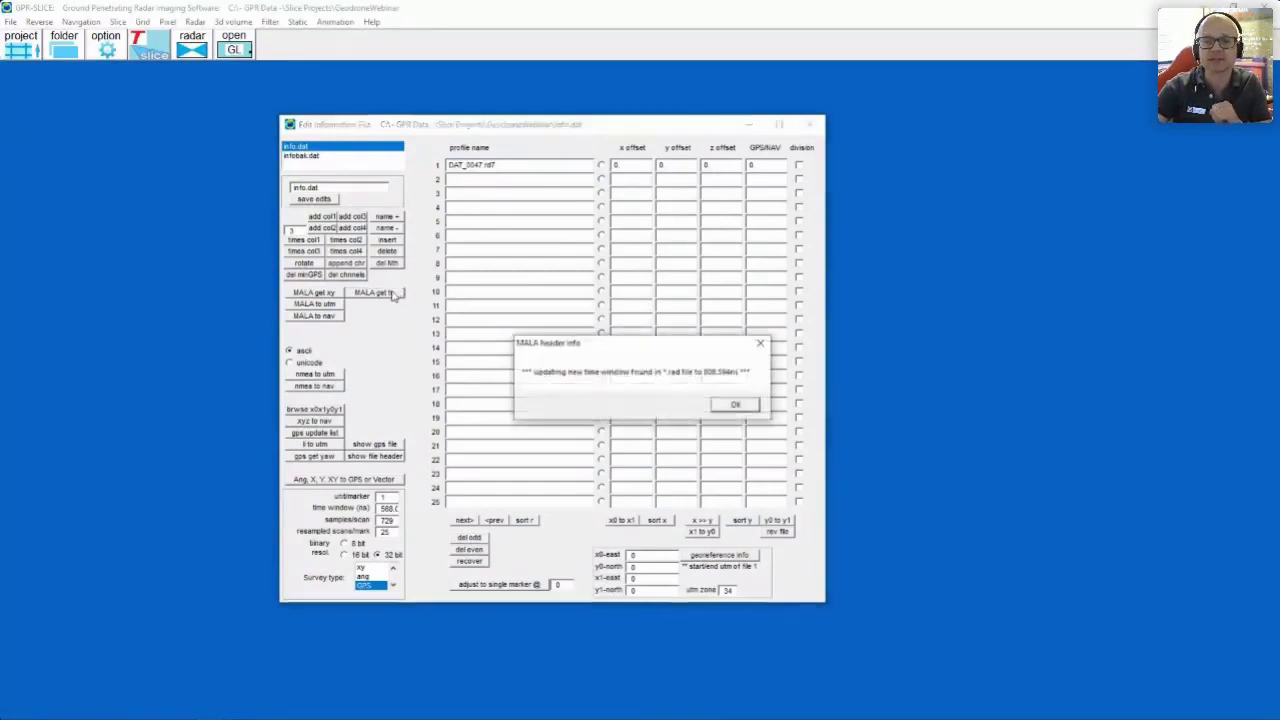
left_click(734, 405)
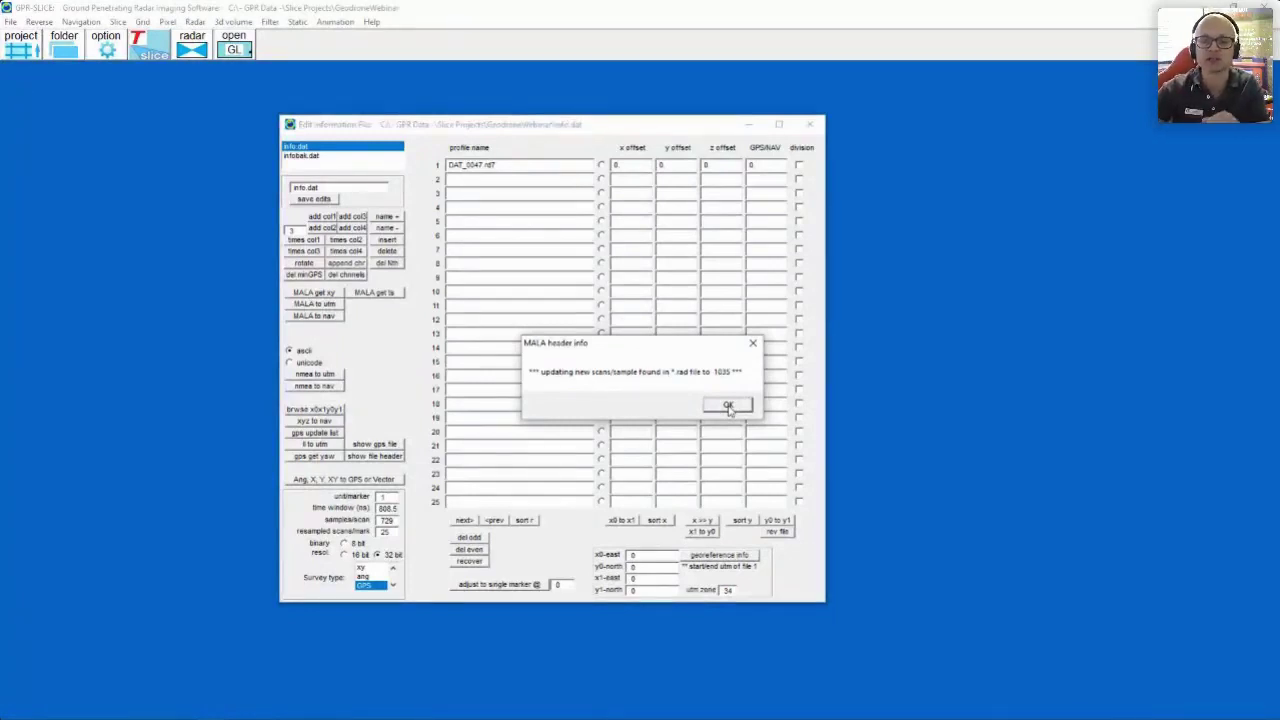
left_click(729, 406)
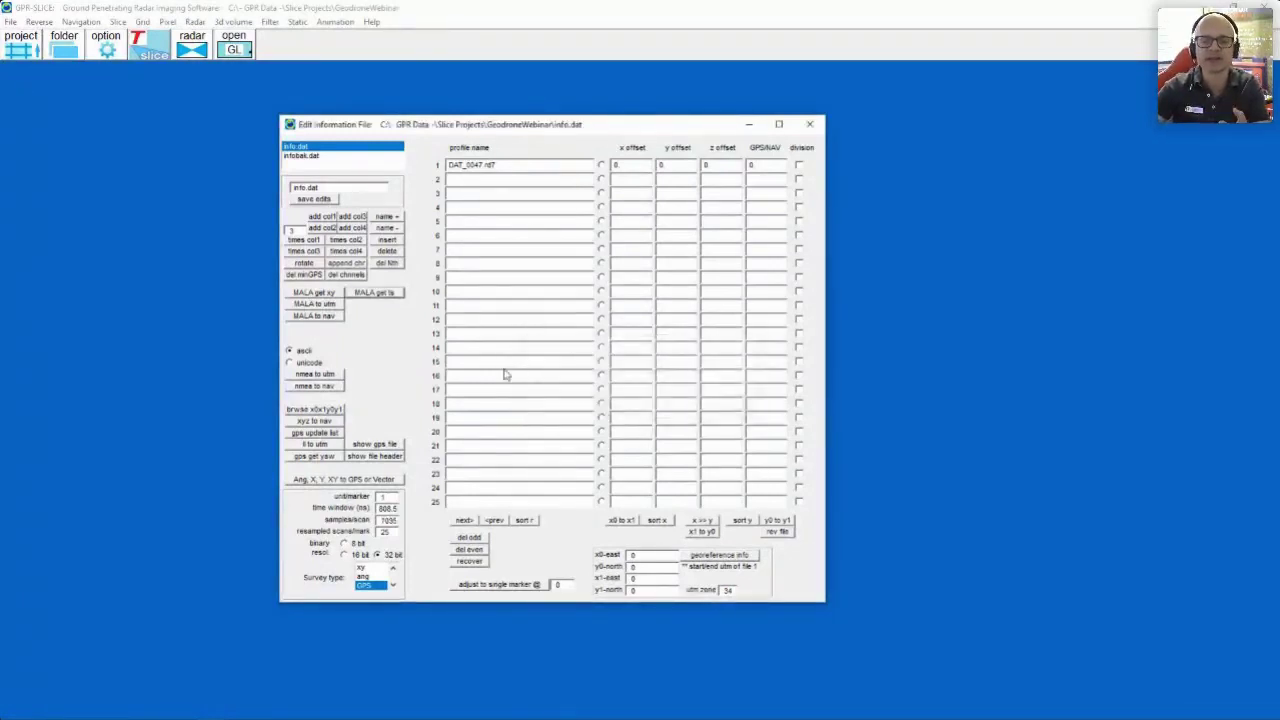
Convert the MALA GPS data to UTM navigation files, then save and close the info file
left_click(338, 305)
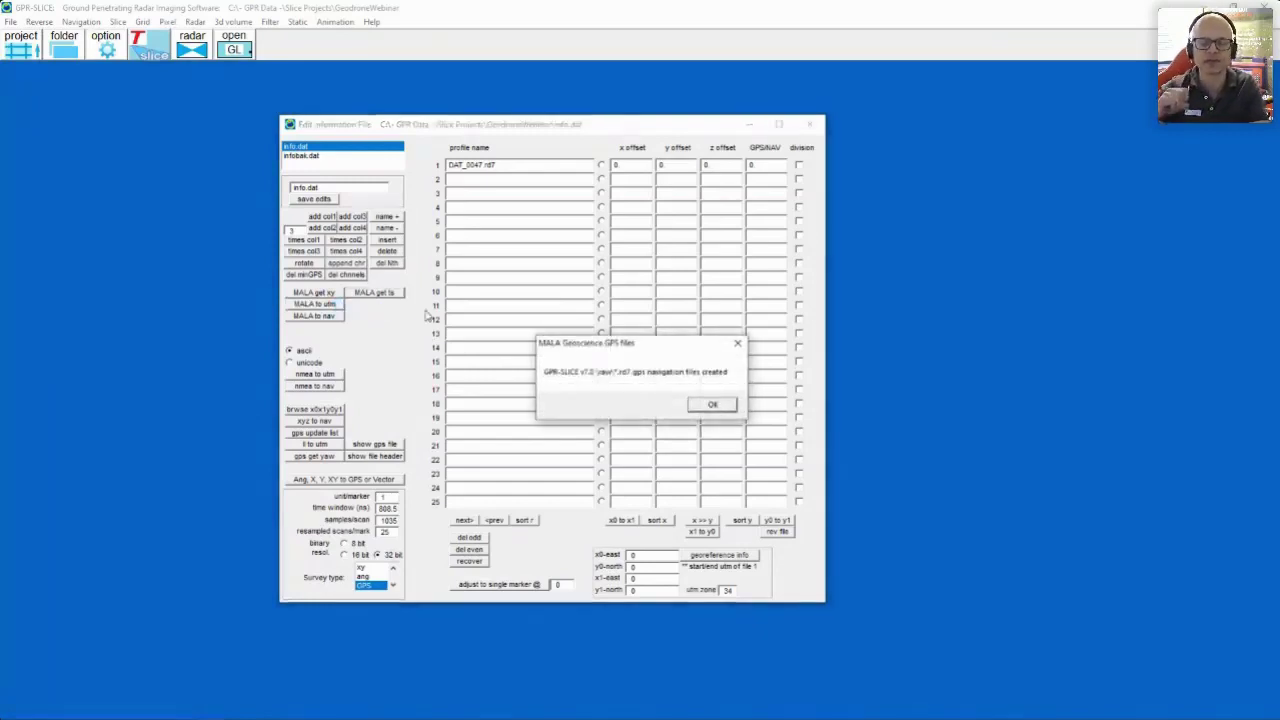
left_click(713, 406)
left_click(738, 414)
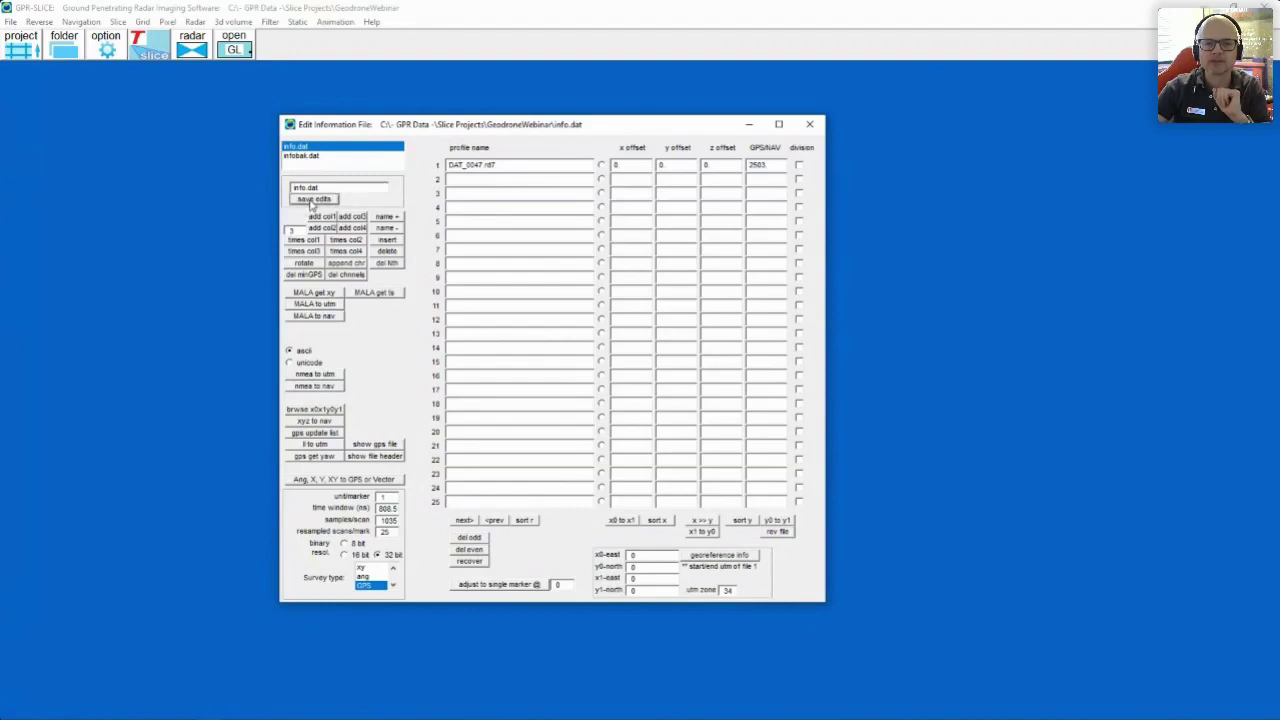
left_click(809, 124)
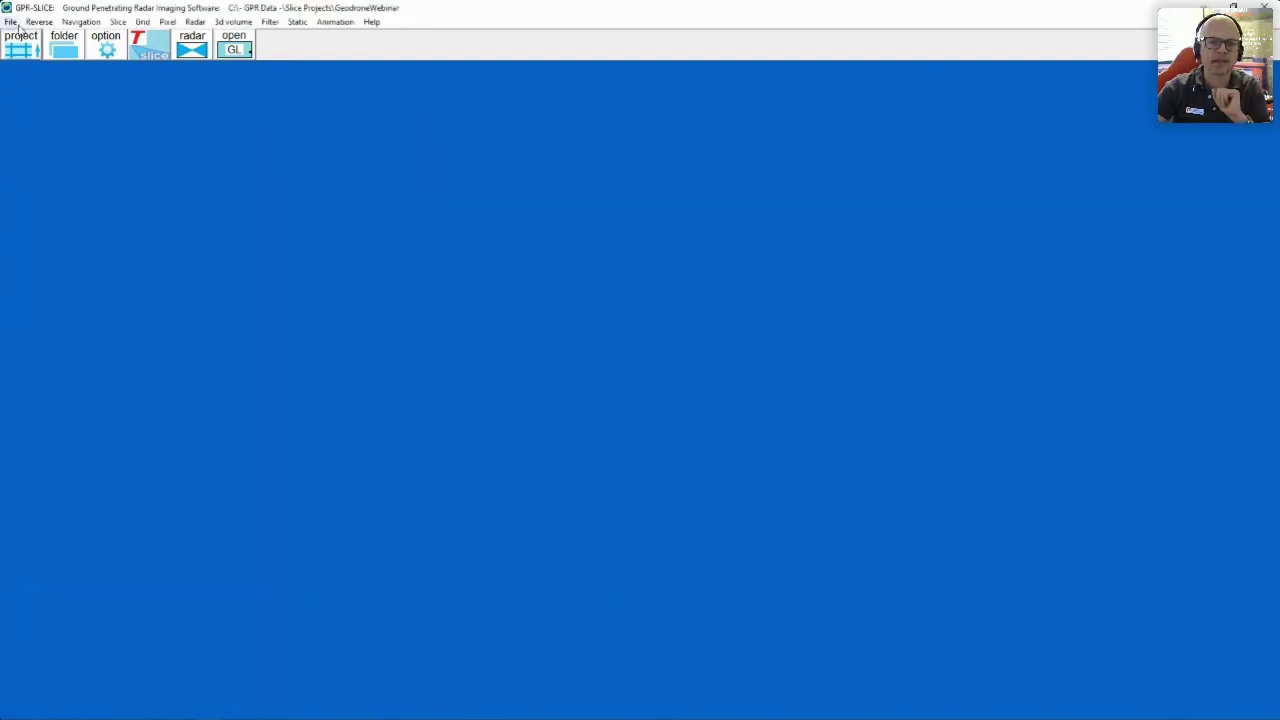
Display the survey's GPS track map and export the track as DXF and KMZ files
left_click(12, 22)
left_click(34, 125)
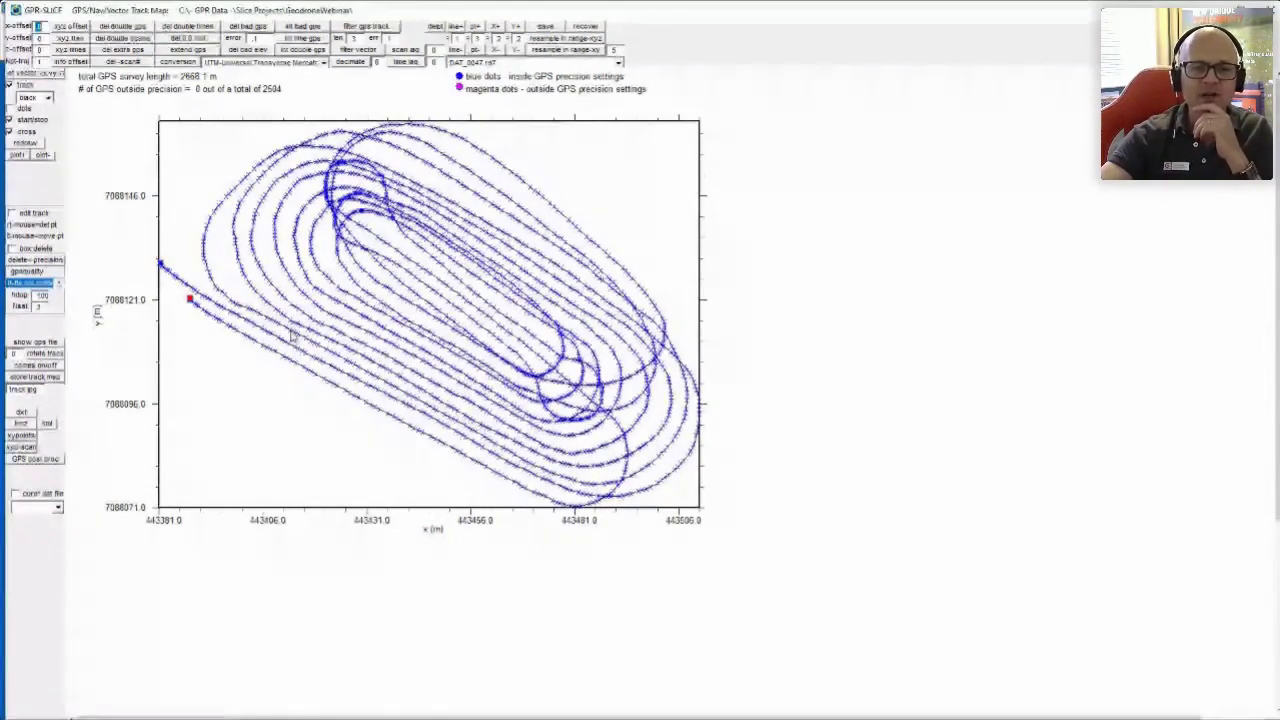
left_click(22, 412)
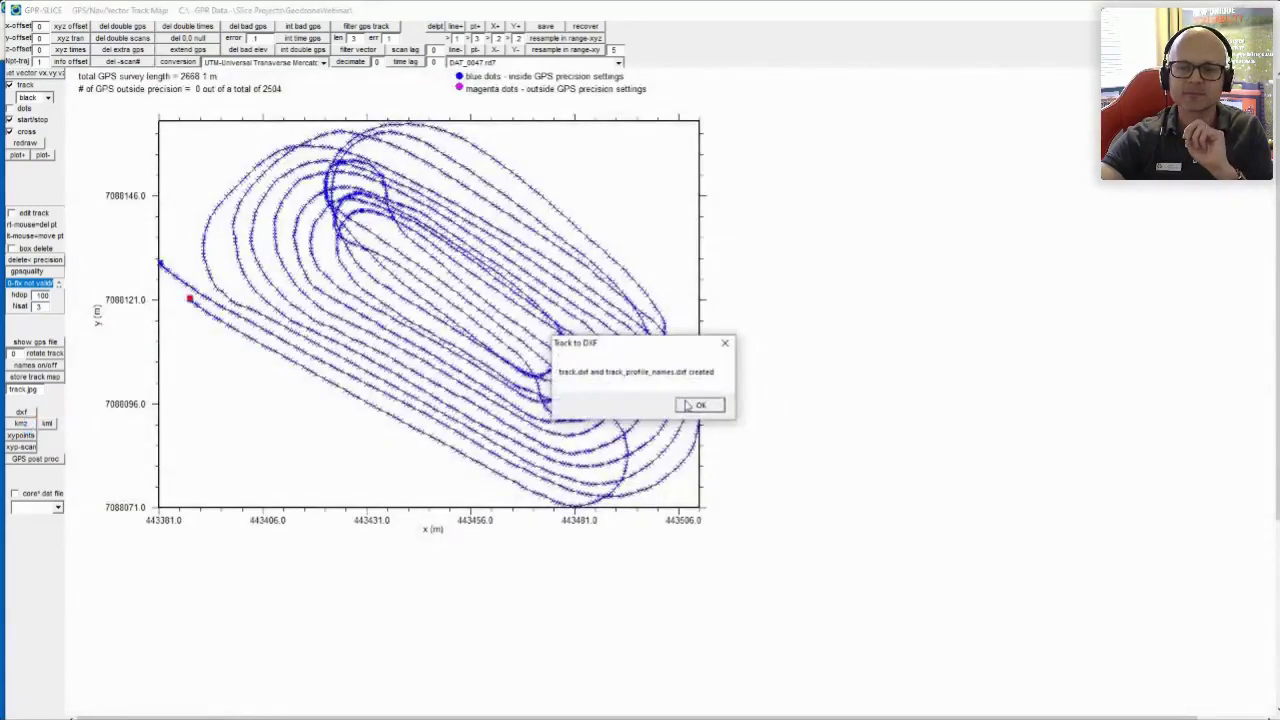
left_click(693, 403)
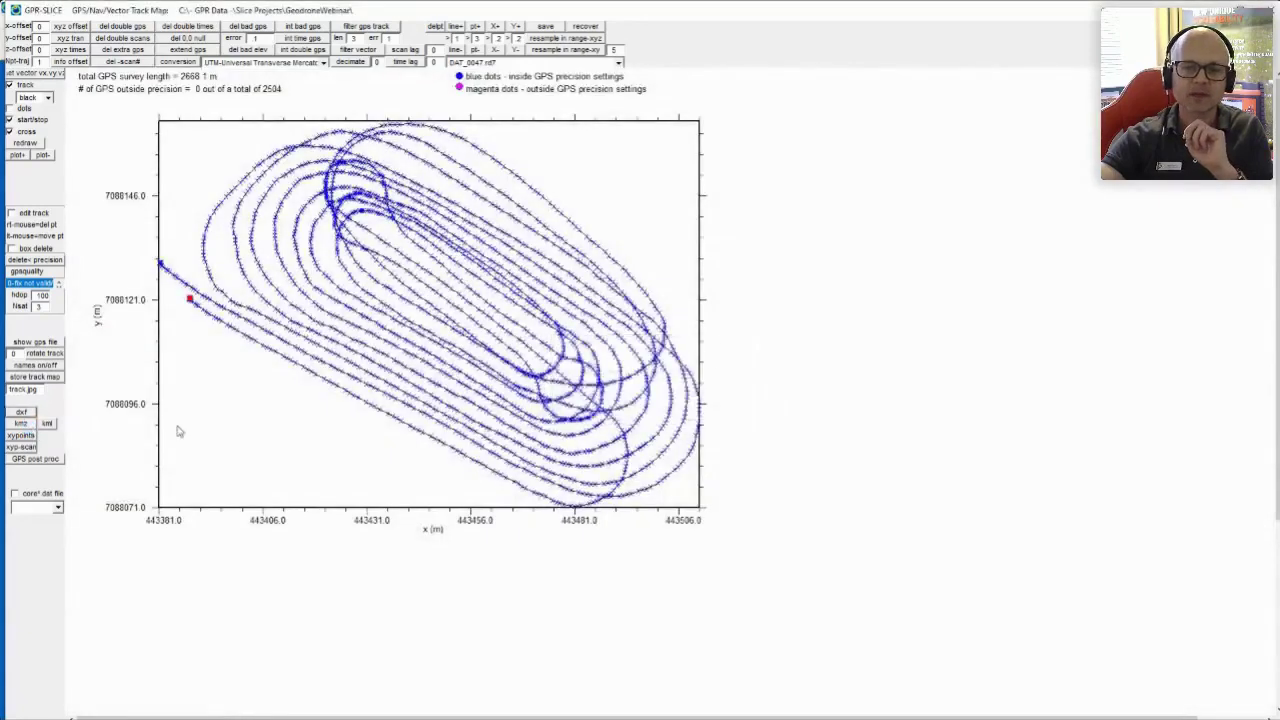
left_click(18, 424)
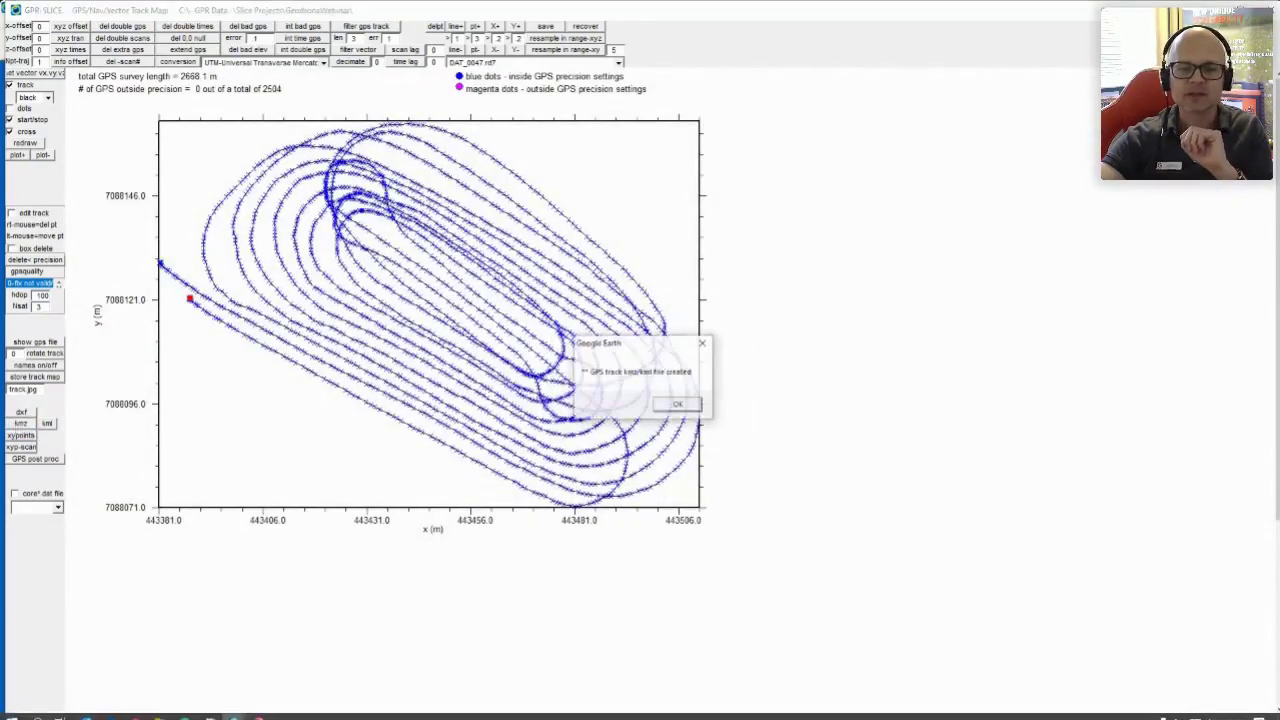
left_click(688, 405)
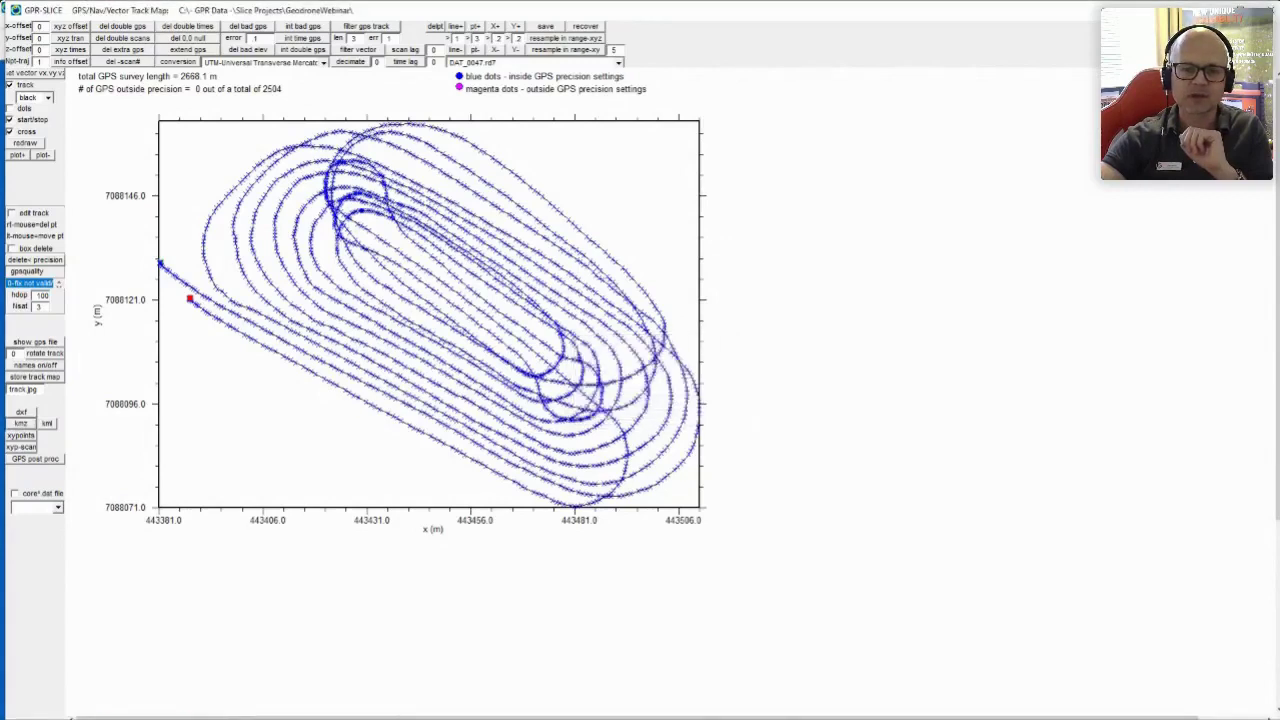
Open track.kmz from the project's jpg folder in Google Earth, check the survey path, and close without saving the temporary places
left_click(162, 709)
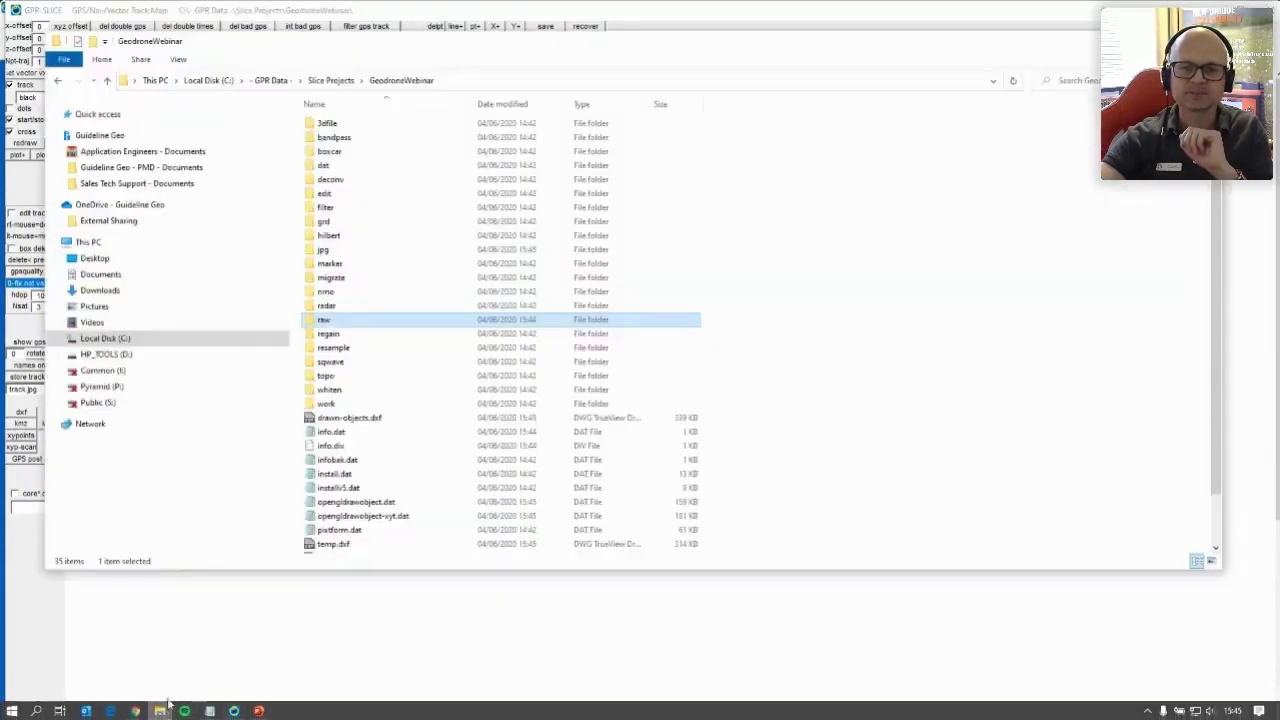
double_click(340, 249)
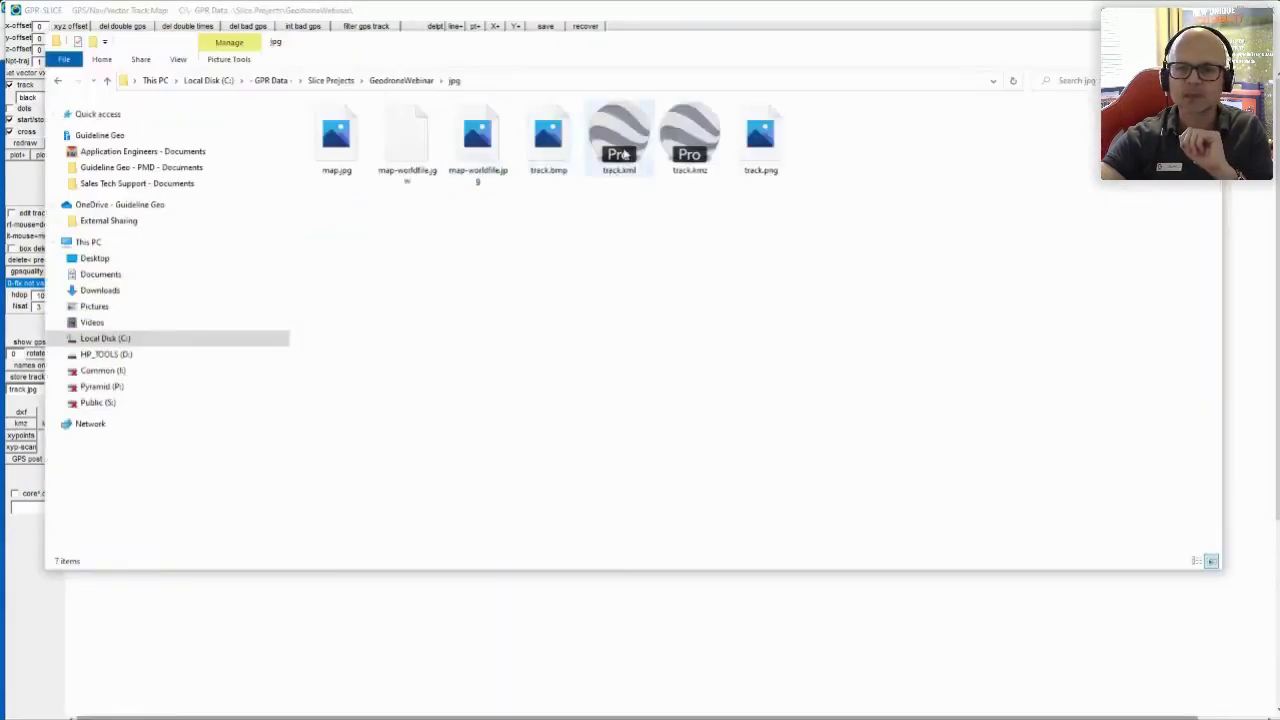
left_click(680, 150)
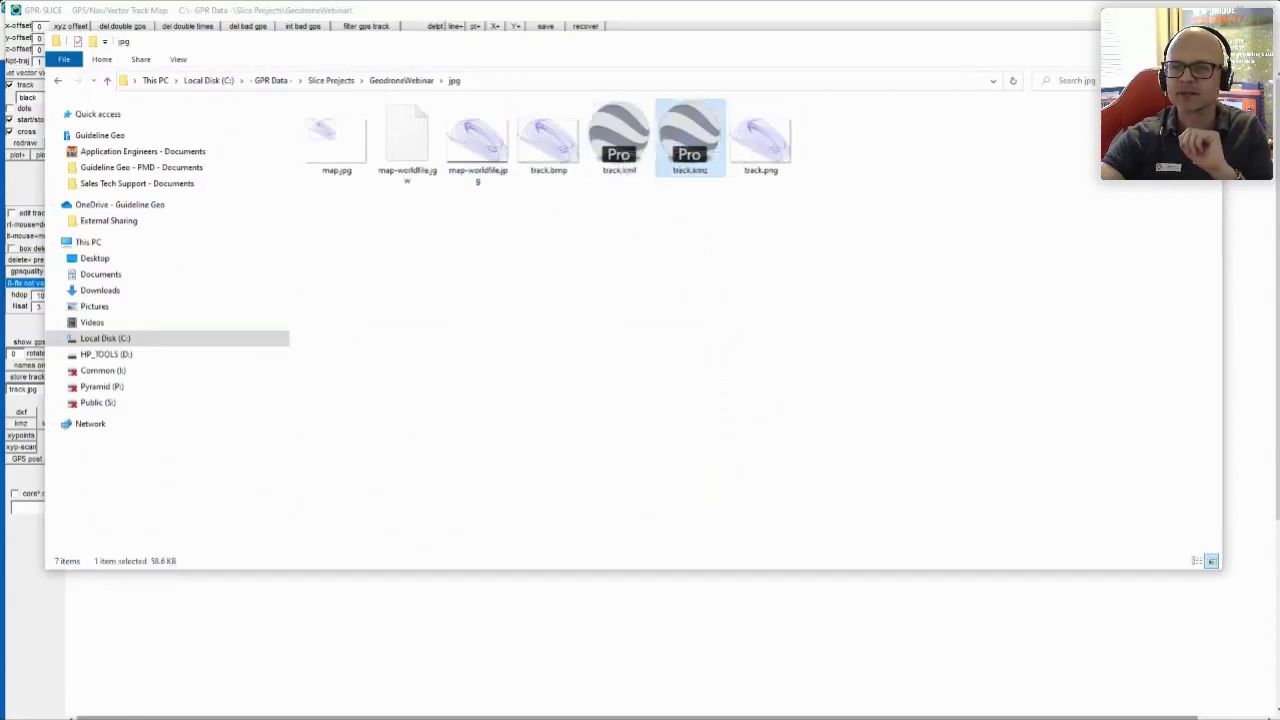
key("alt+Tab")
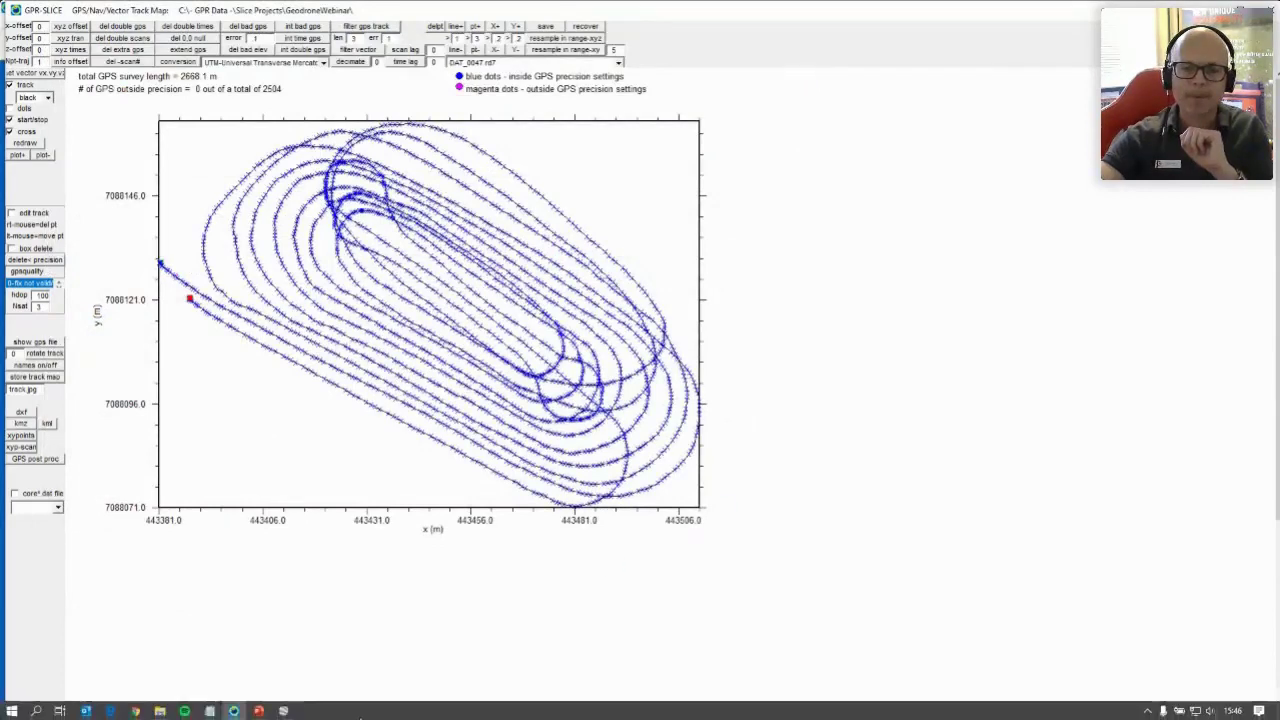
left_click(284, 711)
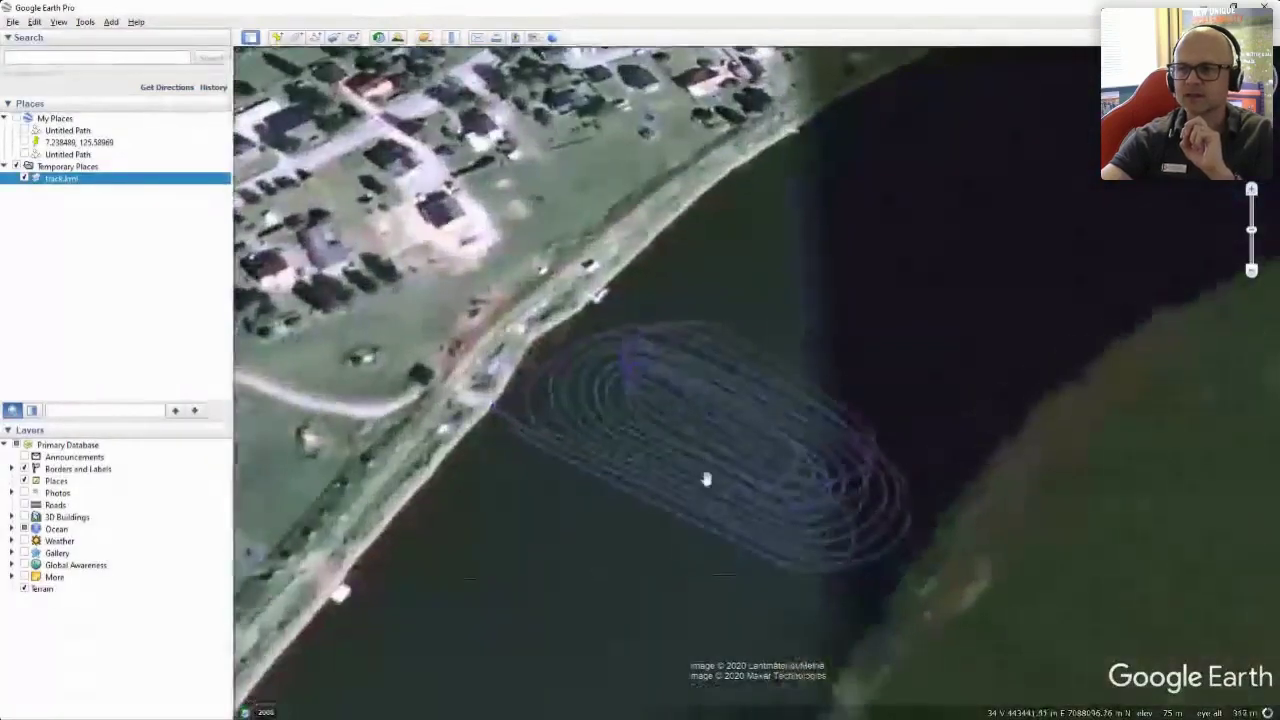
left_click(1268, 6)
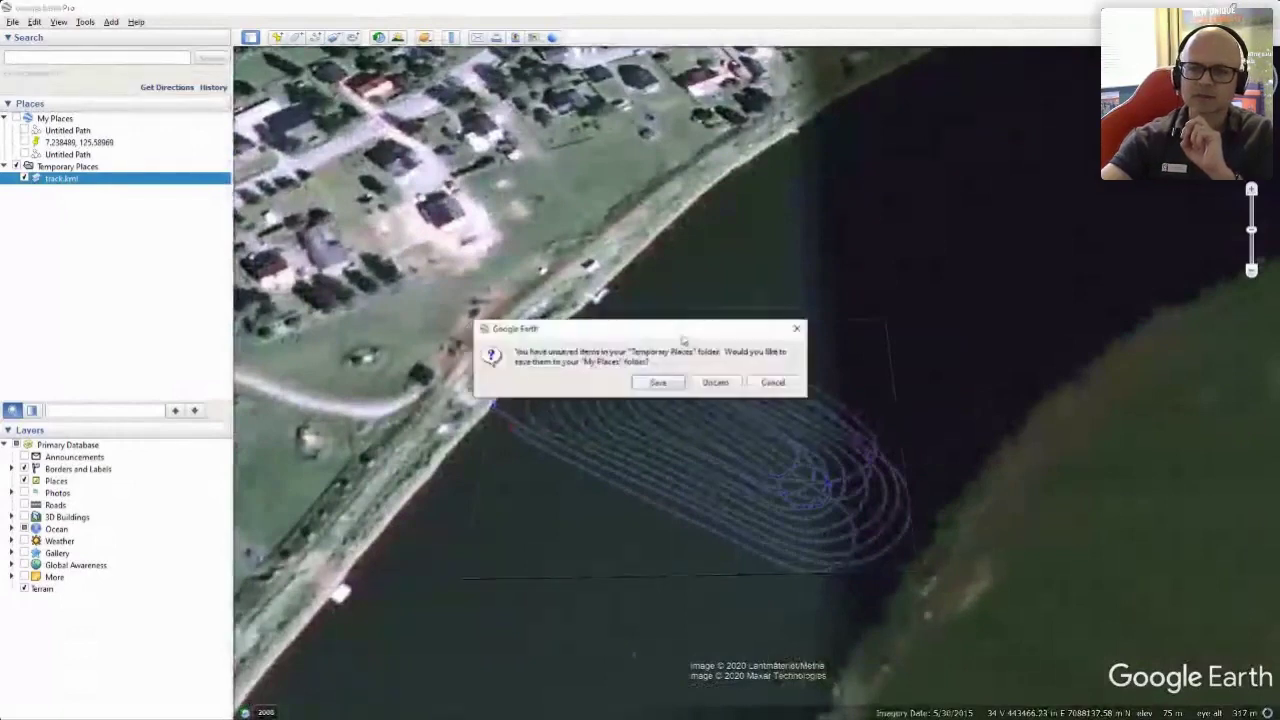
left_click(720, 382)
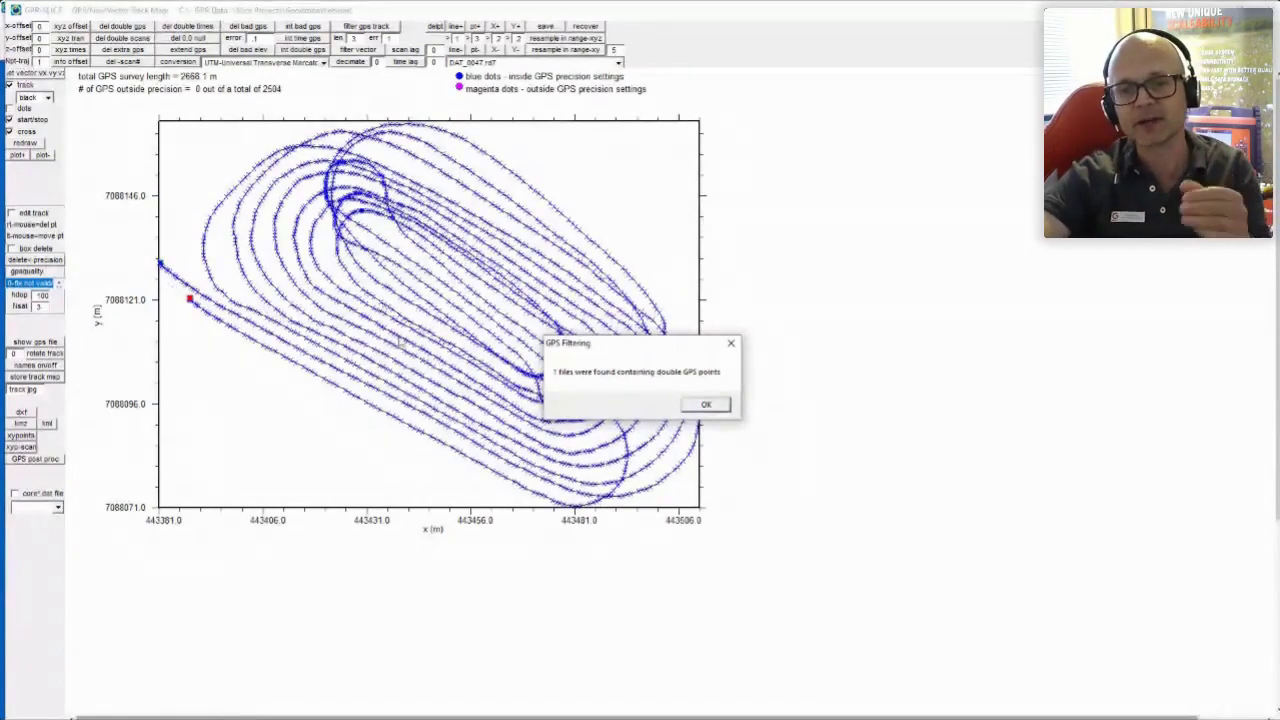
Filter the double GPS points out of the track and close the track map
left_click(720, 404)
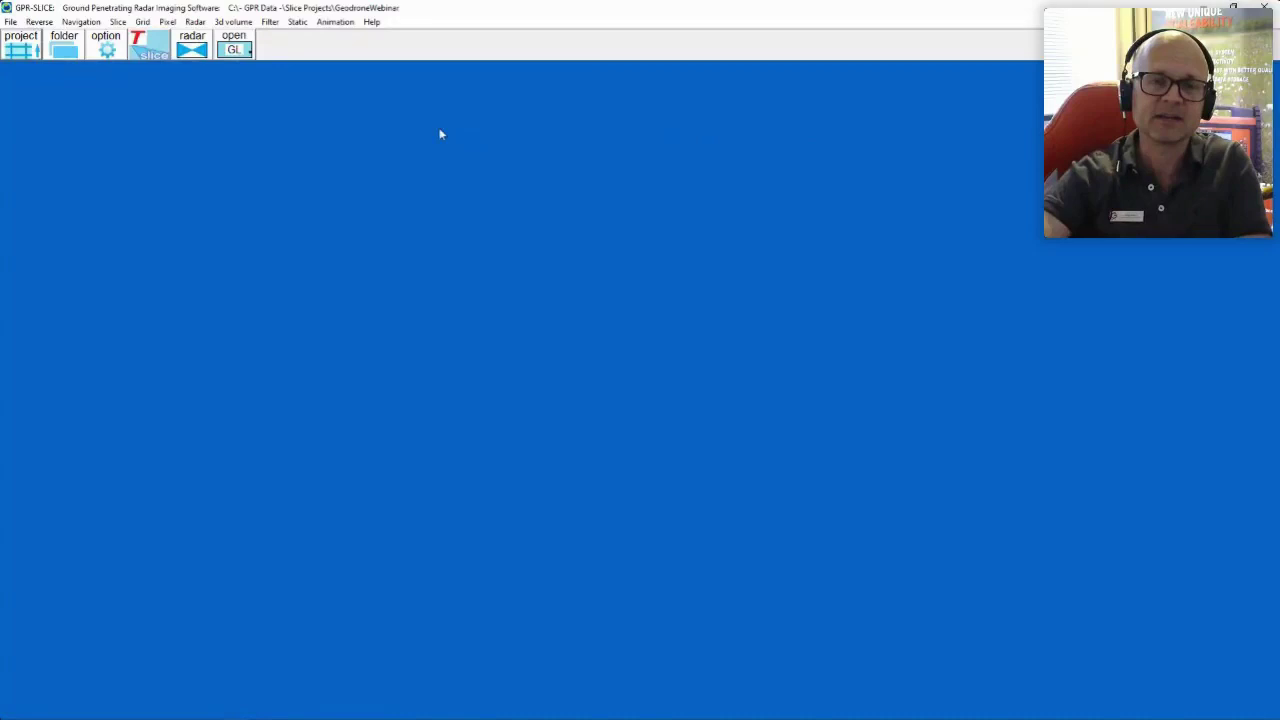
Convert radargram DAT_0047.rd7 using Mala 32 to 32 with batch gain, and close the conversion windows
left_click(10, 21)
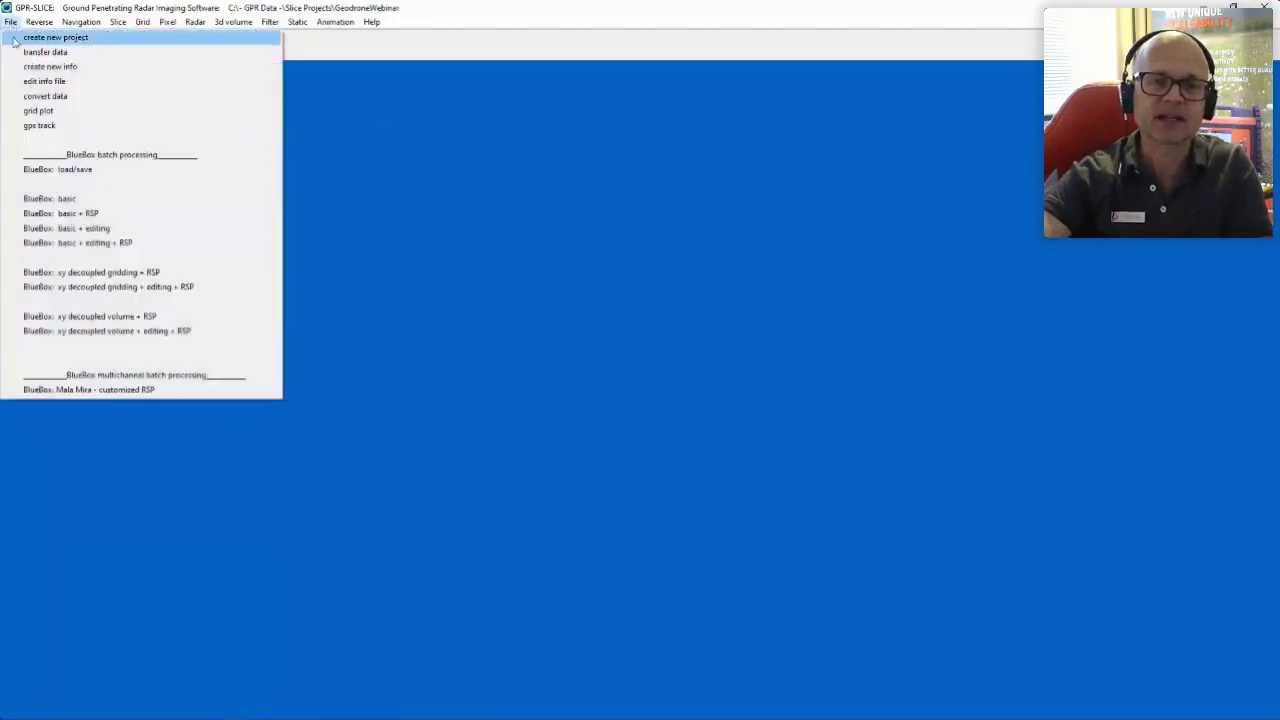
left_click(45, 97)
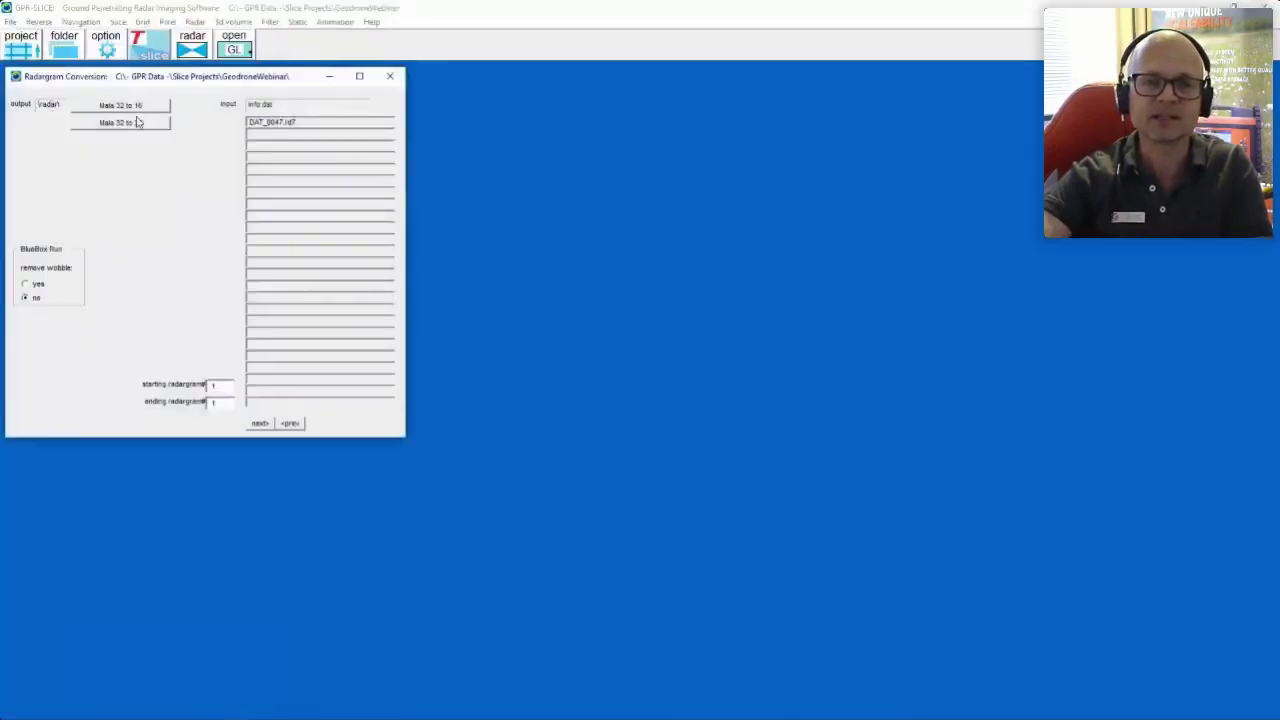
left_click(146, 124)
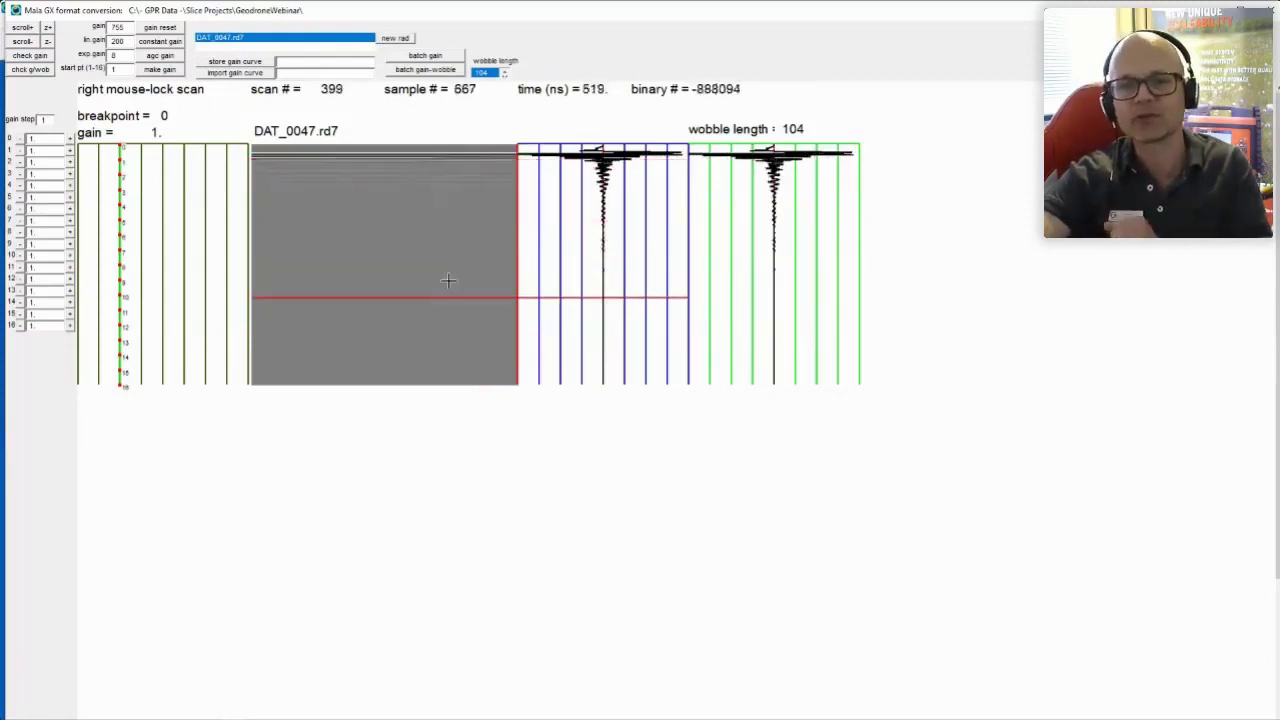
left_click(424, 56)
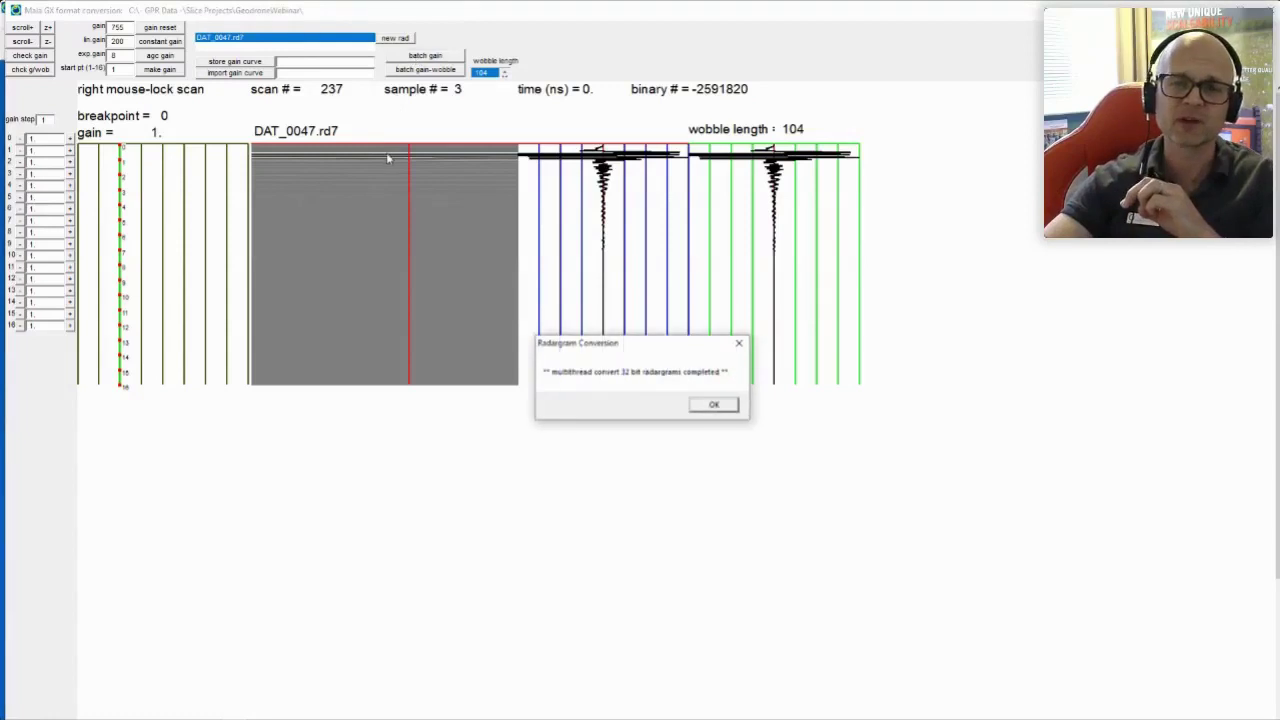
left_click(716, 404)
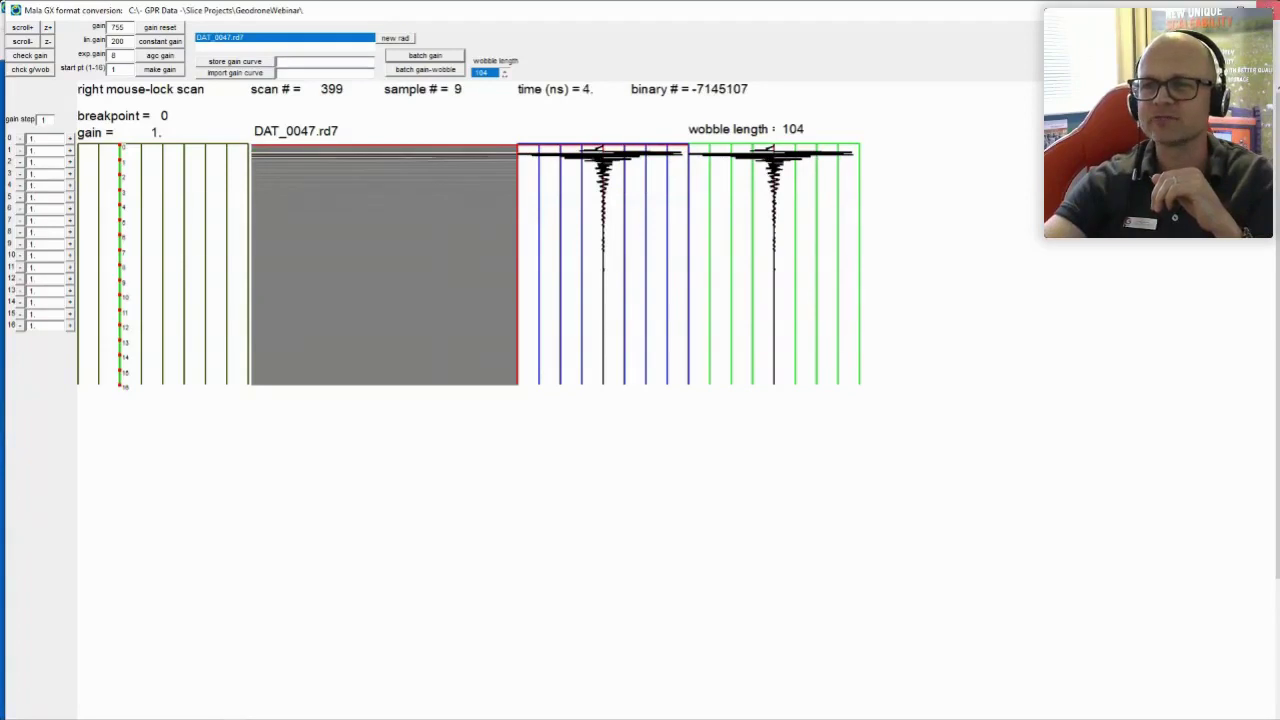
key("alt+F4")
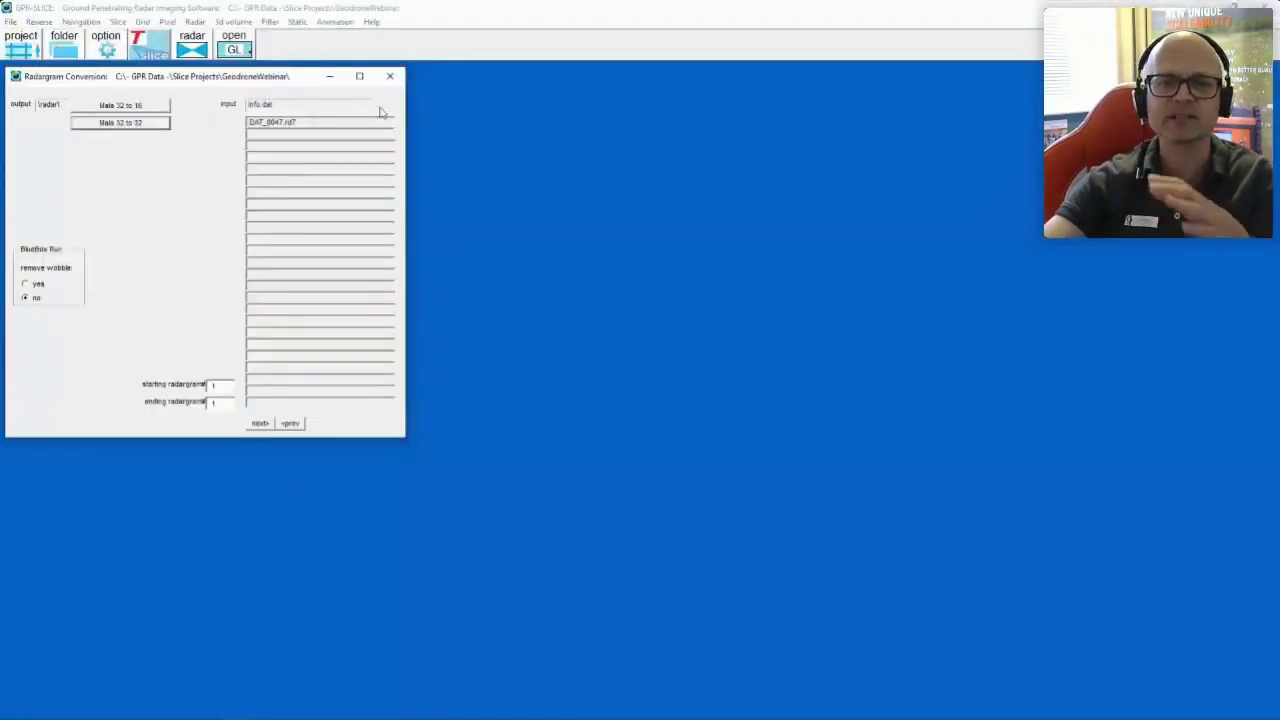
left_click(390, 76)
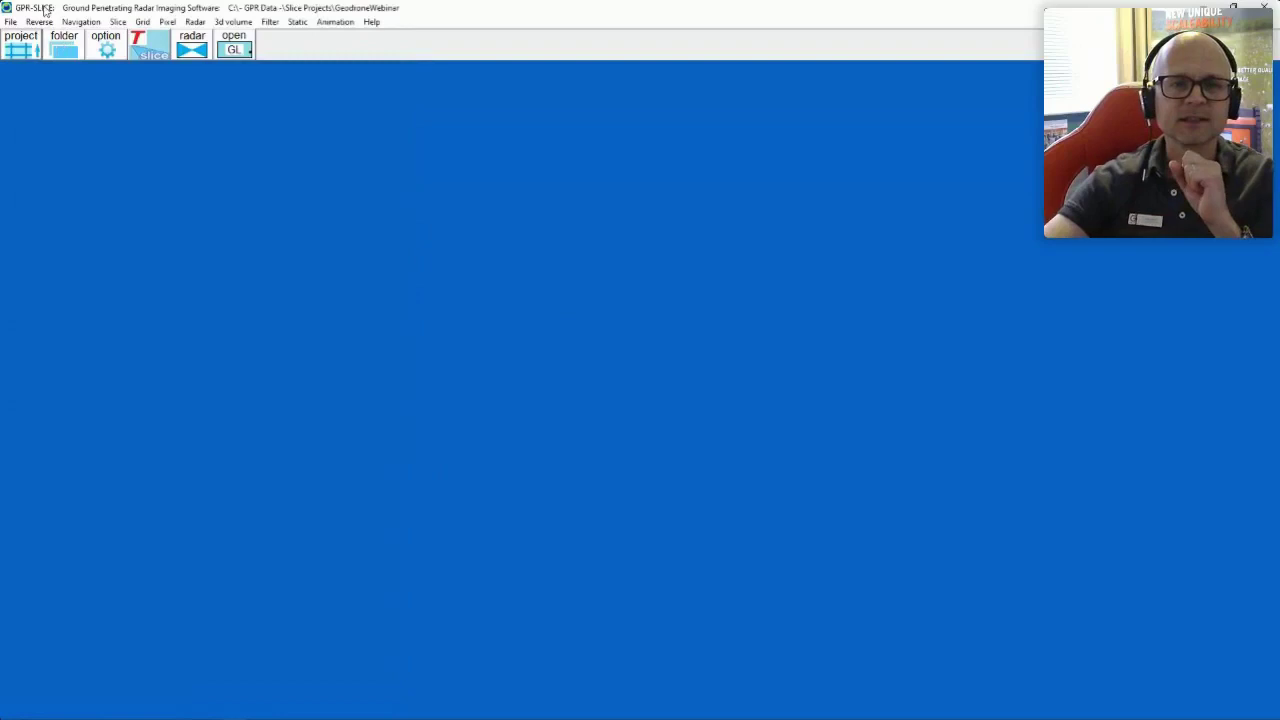
Tag the navigation markers of DAT_0047.rd7 from the GPS/Vector scan numbers and close the navigation window
left_click(81, 21)
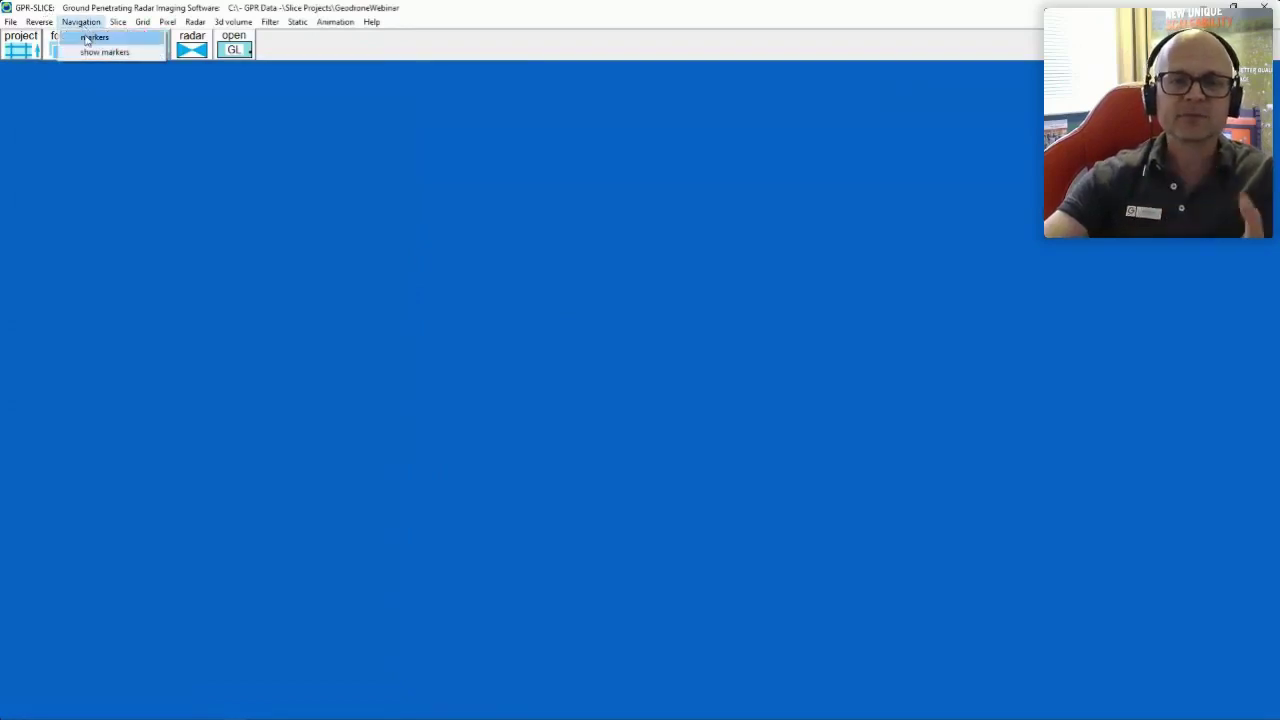
left_click(88, 38)
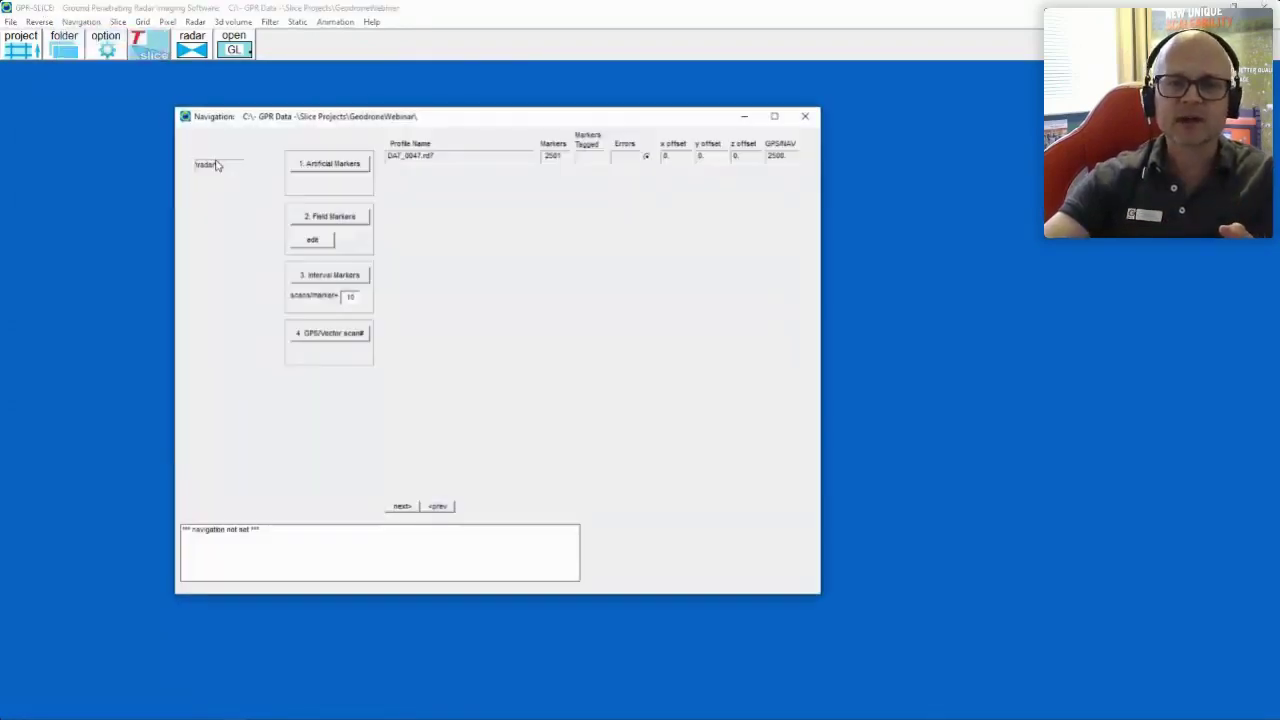
left_click(344, 334)
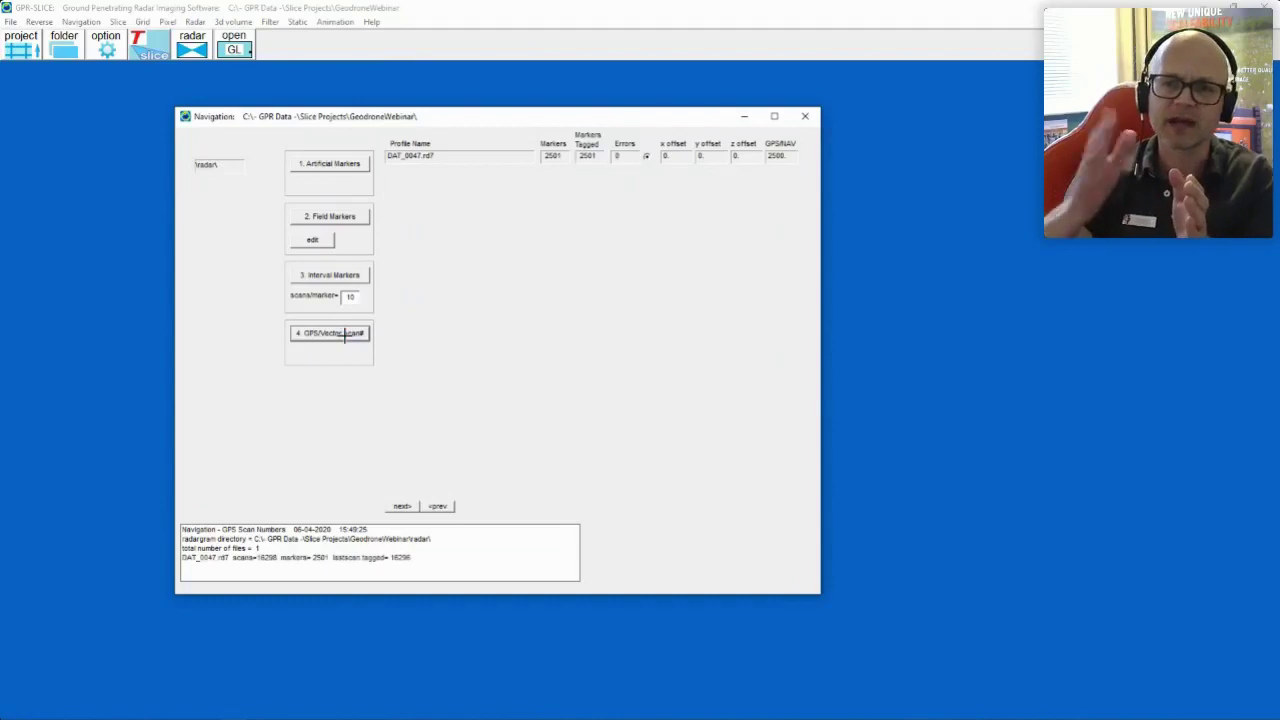
left_click(806, 118)
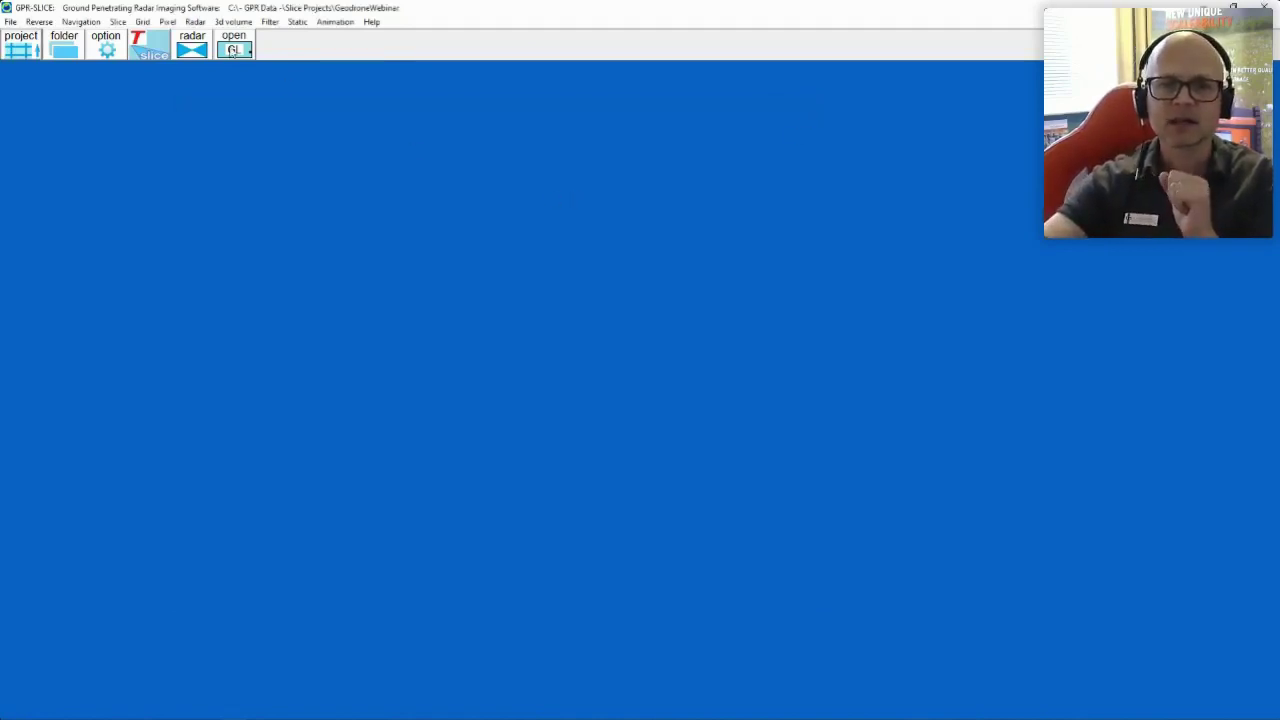
Run the scan-by-scan auto 0ns edit with multithreading and graphics off, switch to the infoedit.dat information file, and close radargram editing
left_click(196, 22)
left_click(218, 80)
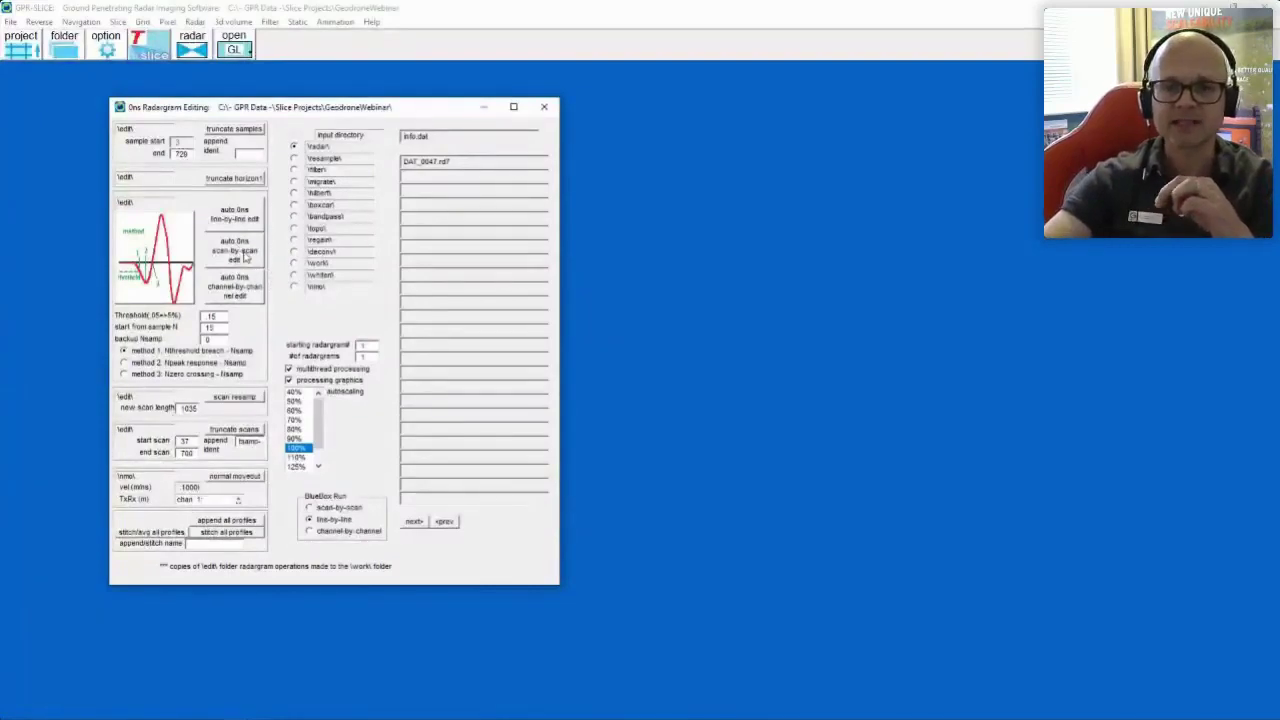
left_click(289, 368)
left_click(289, 380)
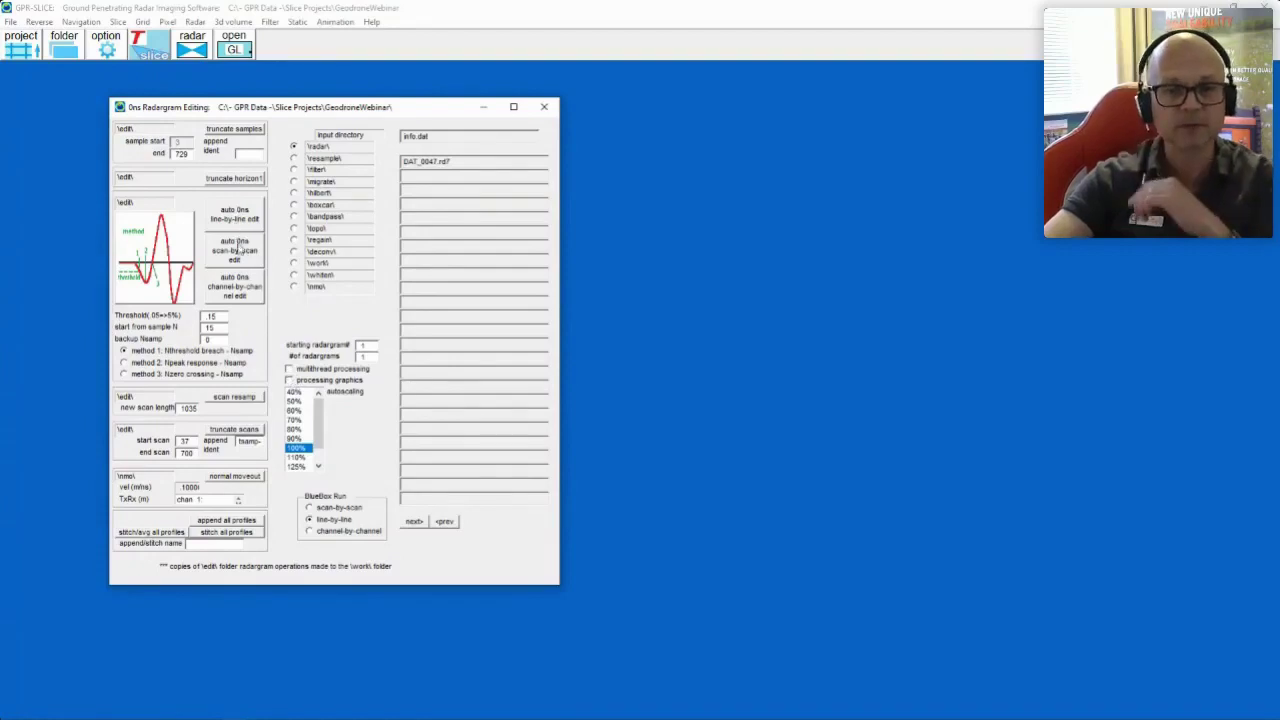
left_click(245, 258)
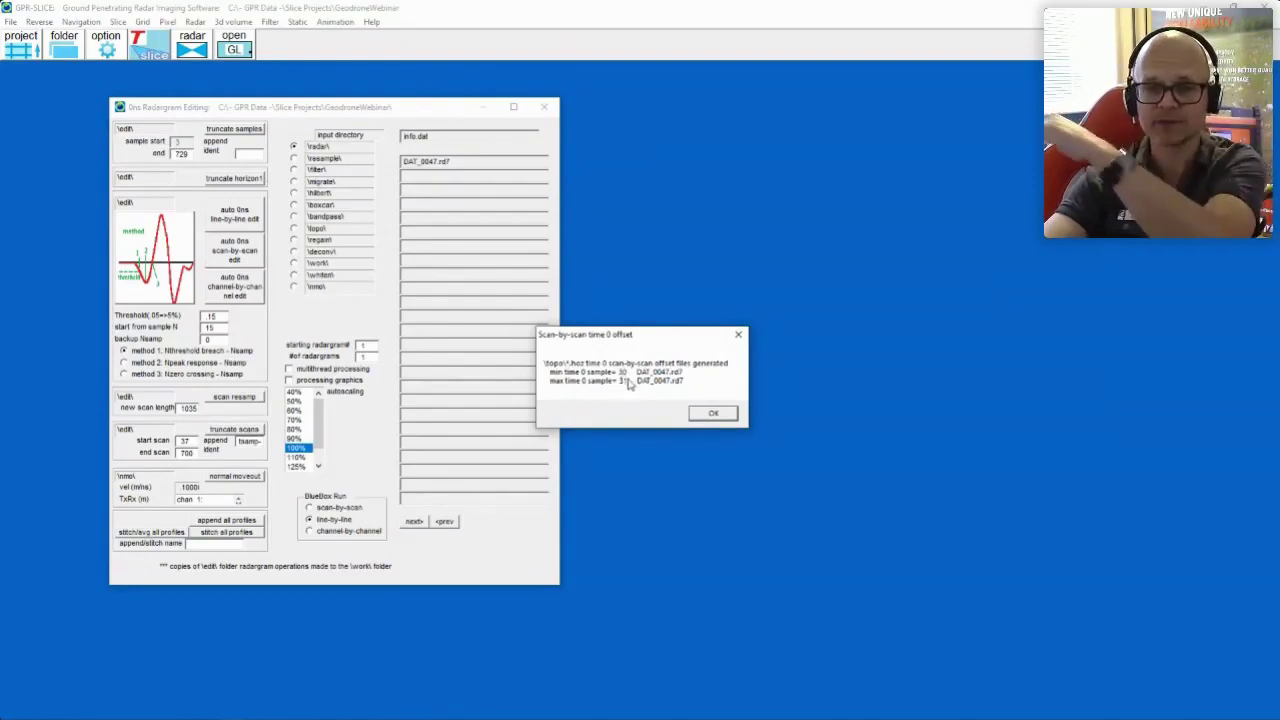
left_click(713, 414)
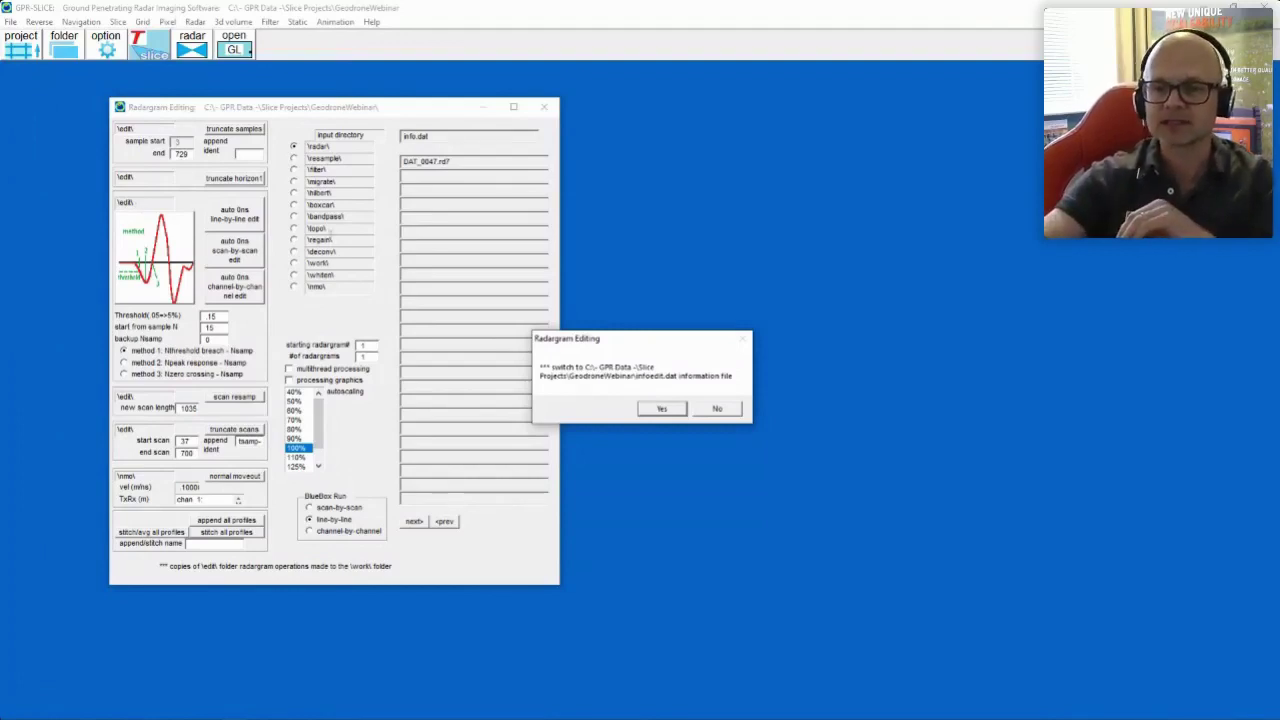
left_click(652, 413)
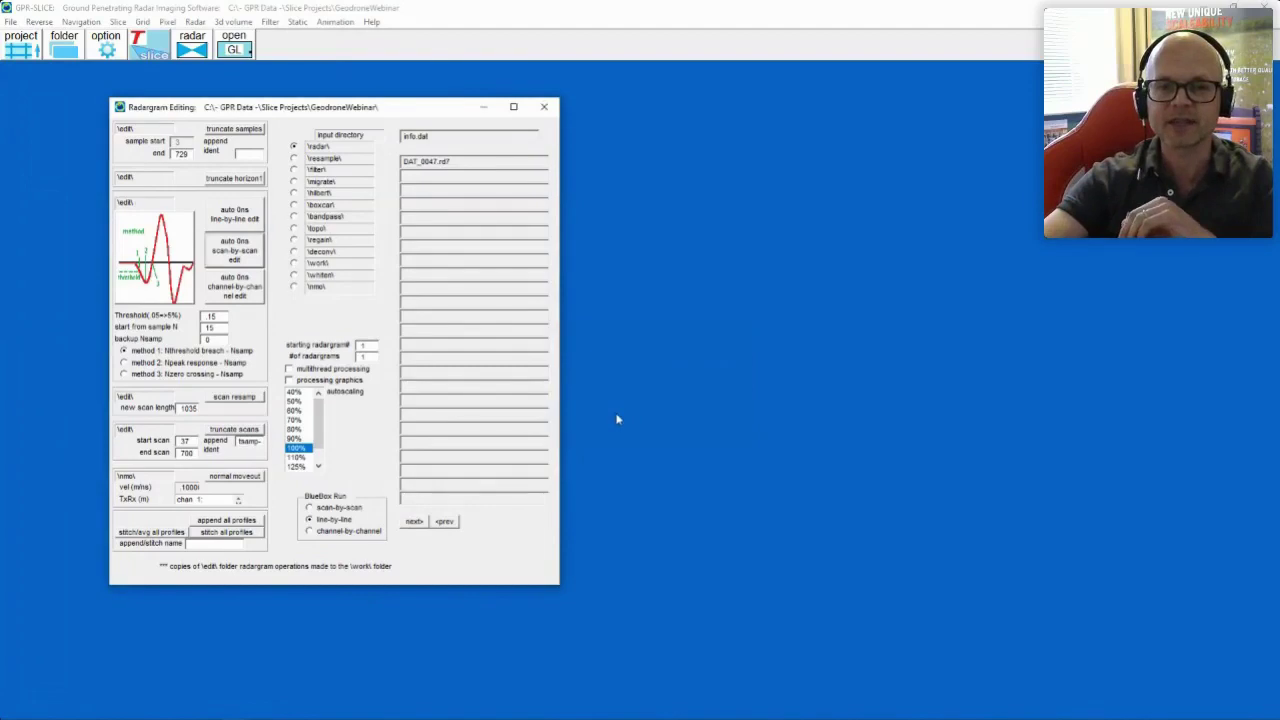
left_click(545, 107)
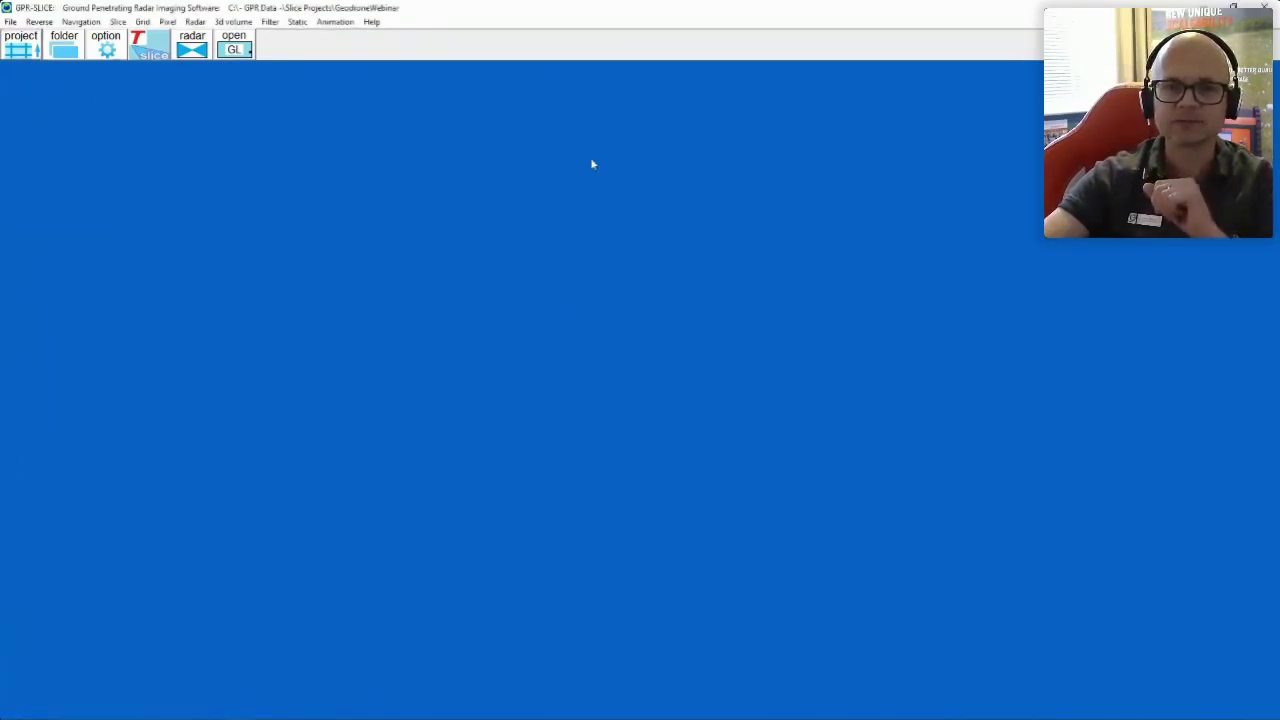
Open the spectra and gain settings for the edit-folder radargram, apply automatic gain, inspect the profile's scans and frequency spectra, and close the settings
left_click(270, 21)
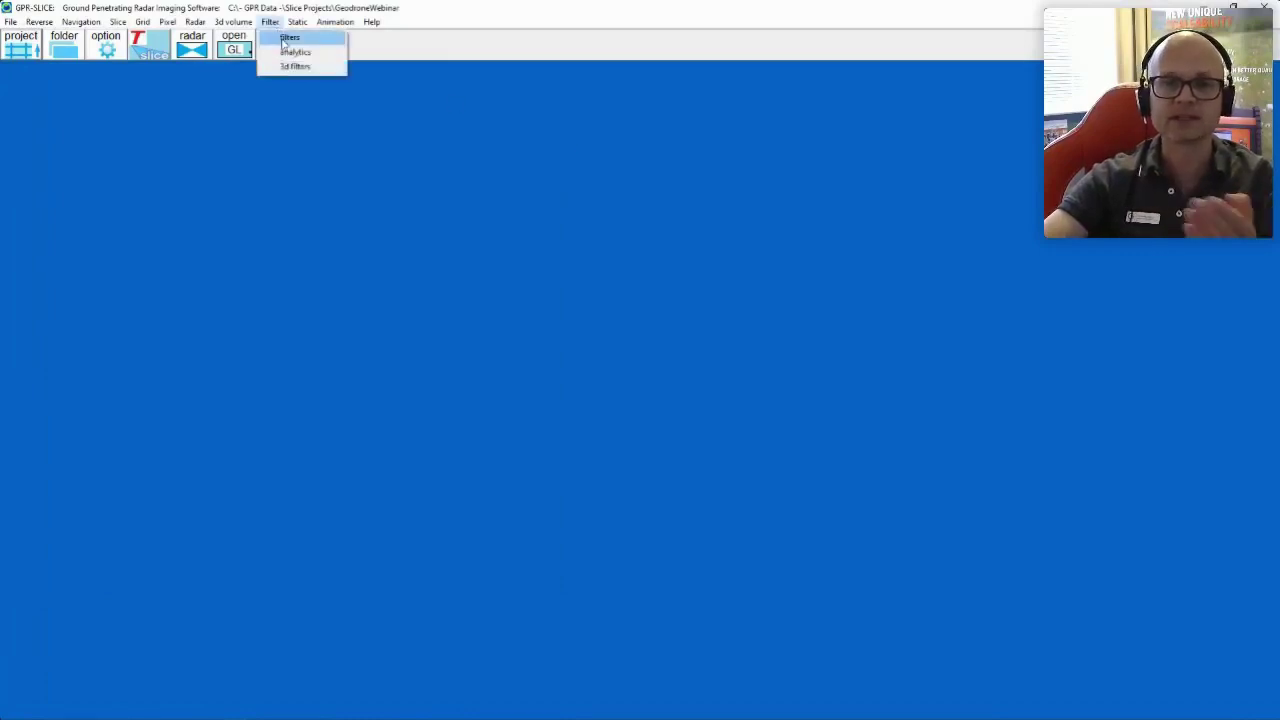
left_click(286, 39)
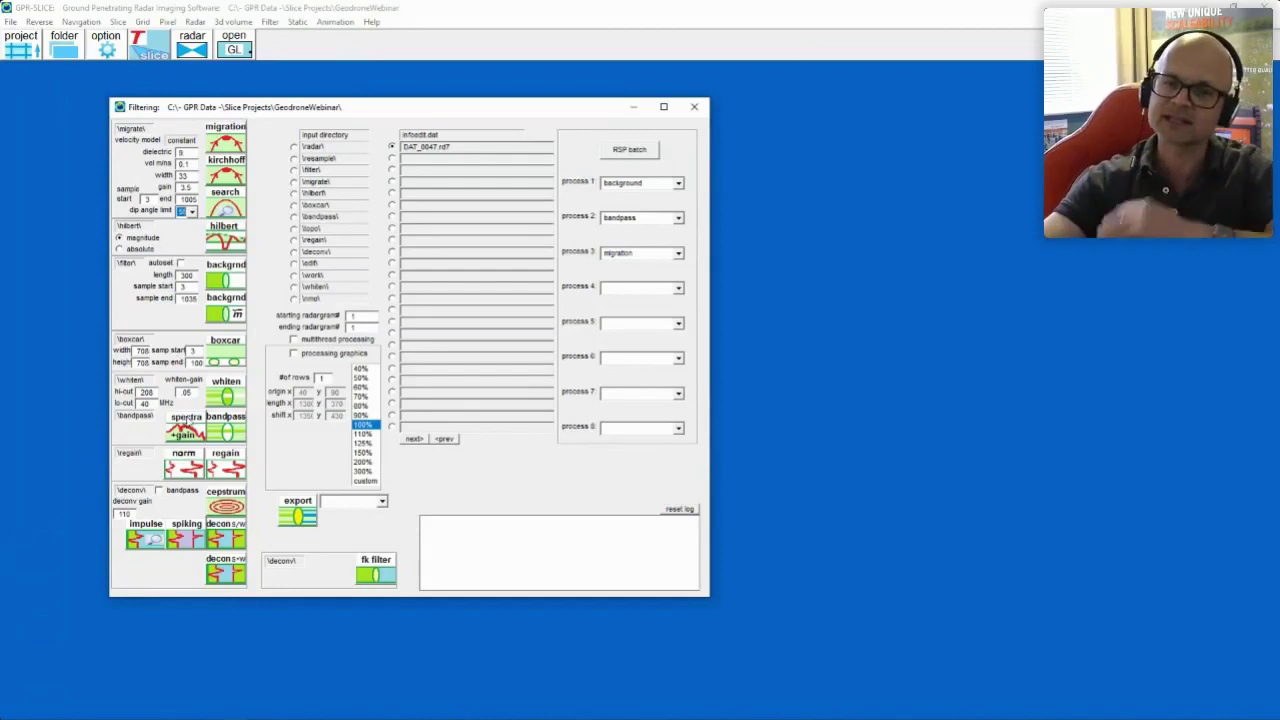
left_click(185, 429)
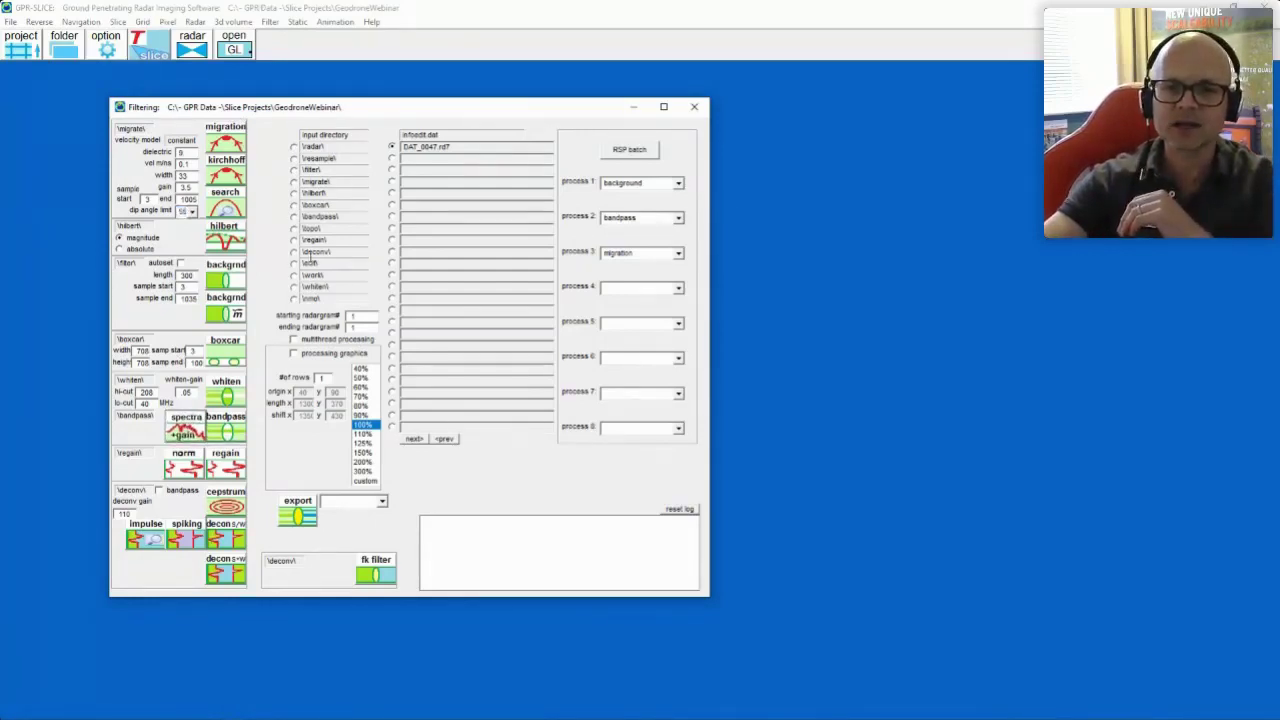
left_click(295, 264)
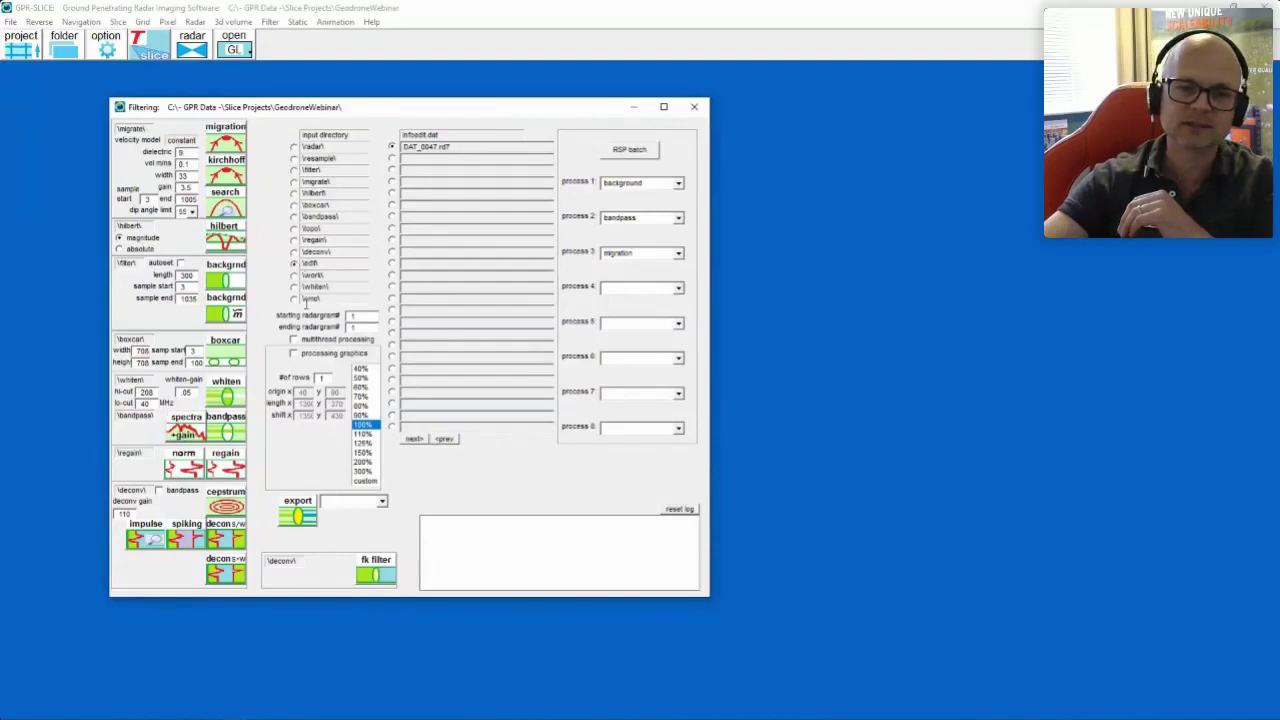
left_click(186, 428)
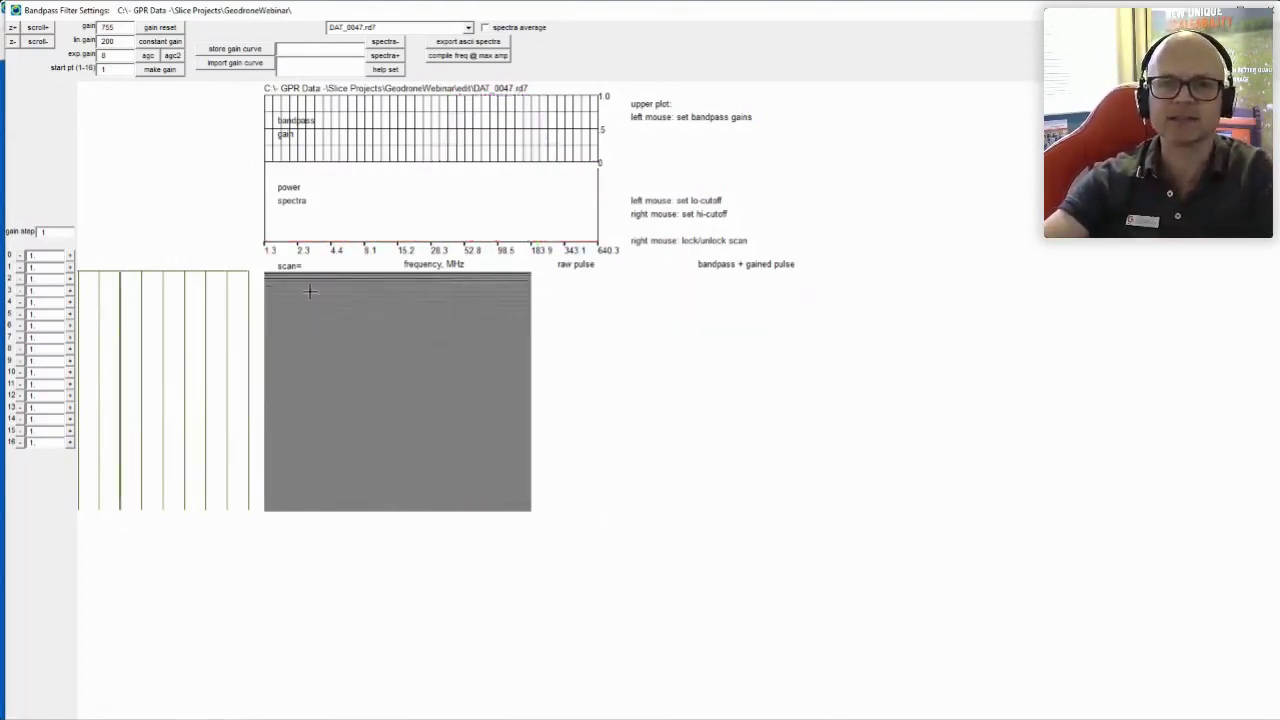
left_click(148, 57)
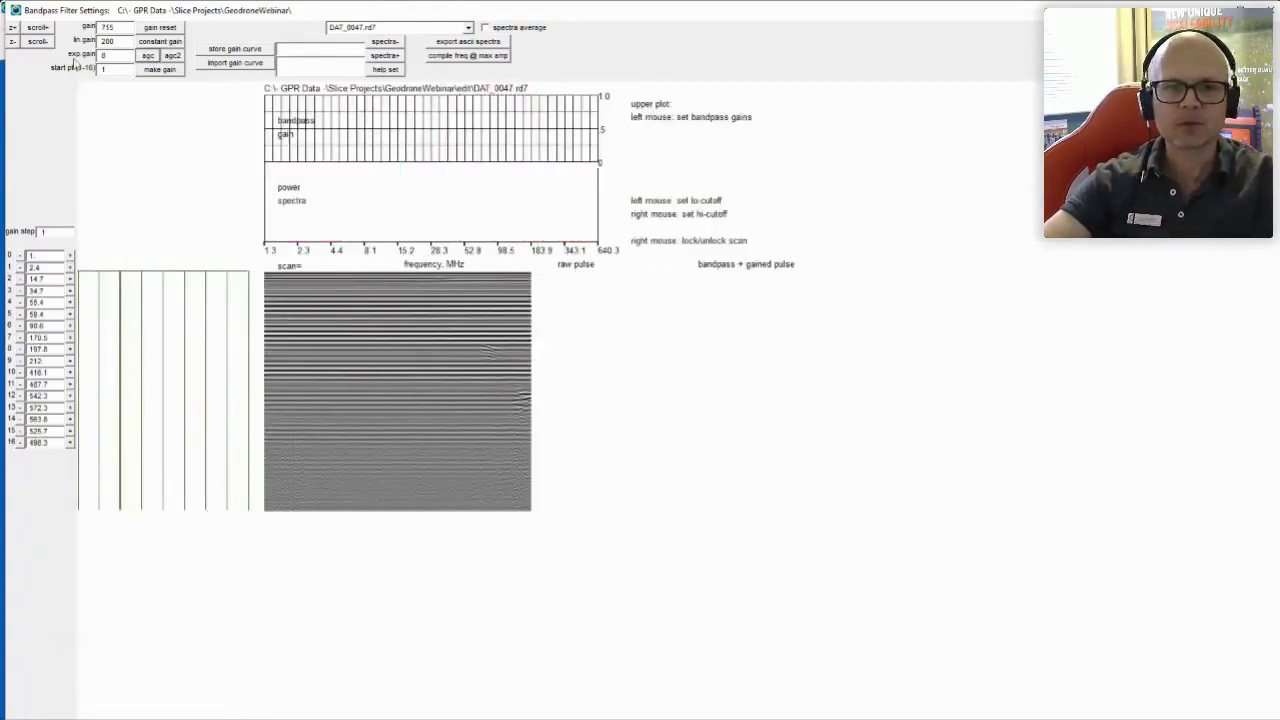
left_click(42, 29)
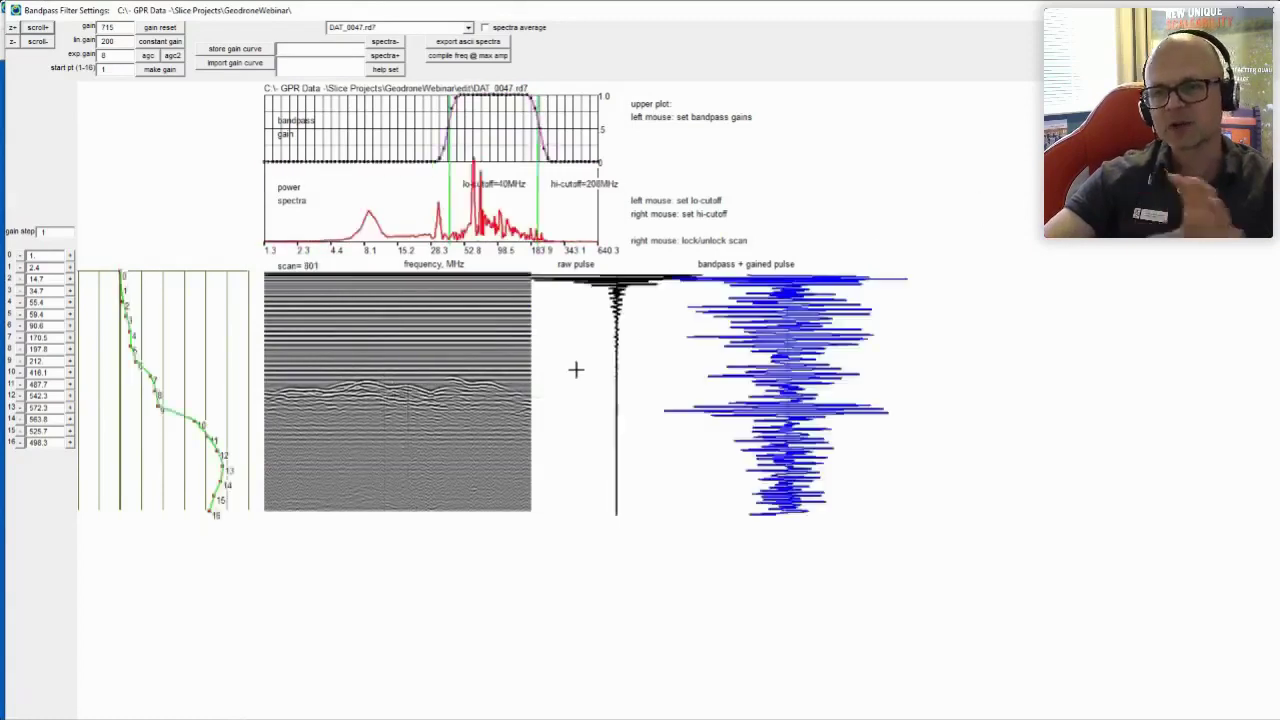
key("alt+F4")
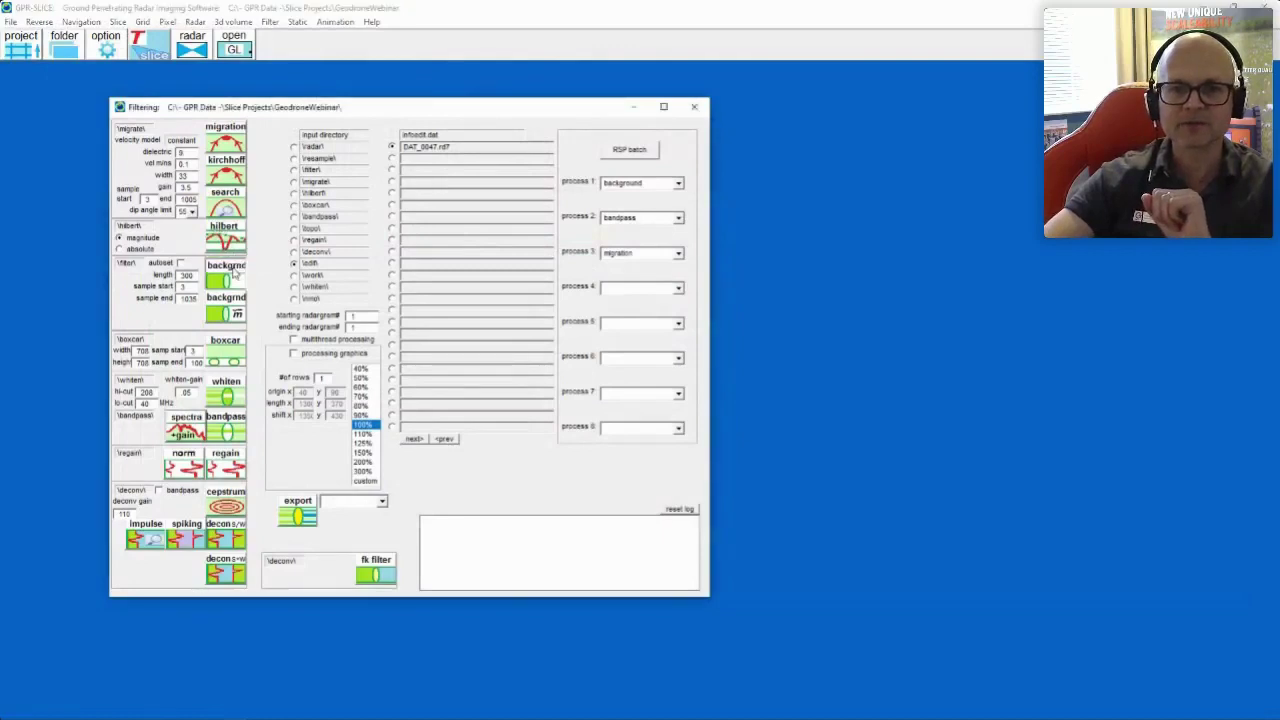
Run the background filter on the edit-folder radargram with its length set automatically, and enable processing graphics
left_click(182, 263)
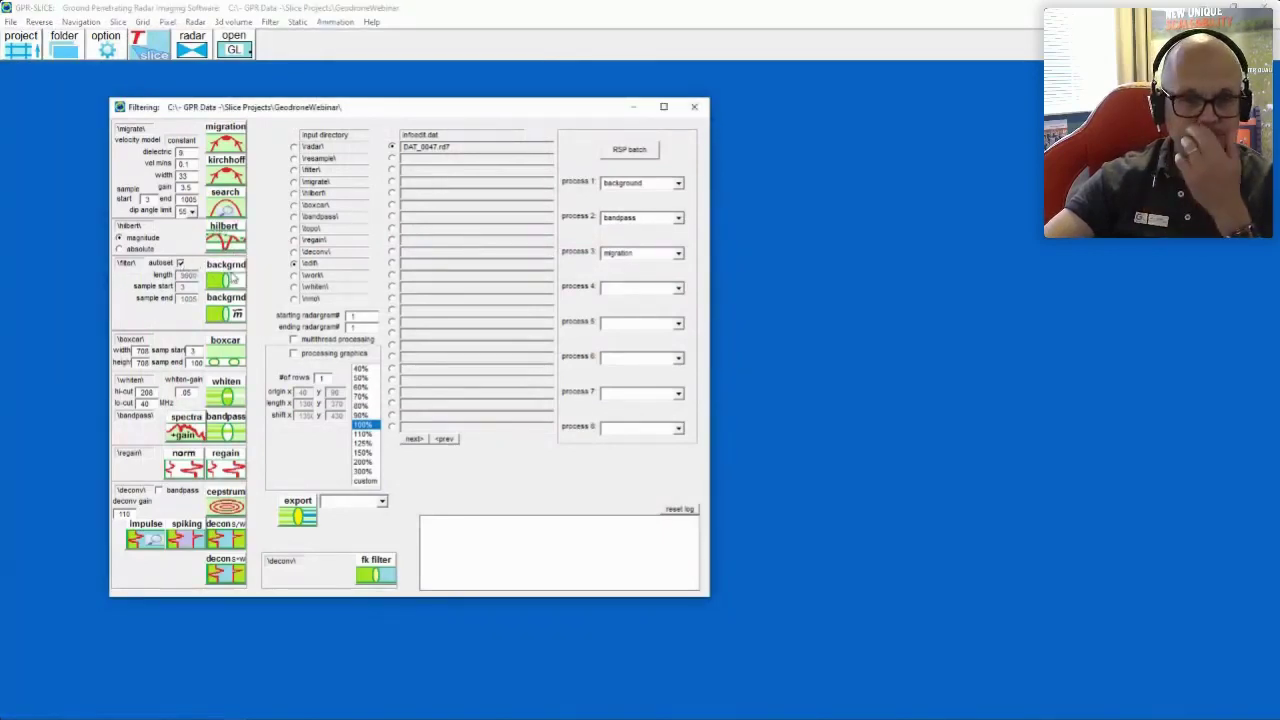
left_click(230, 279)
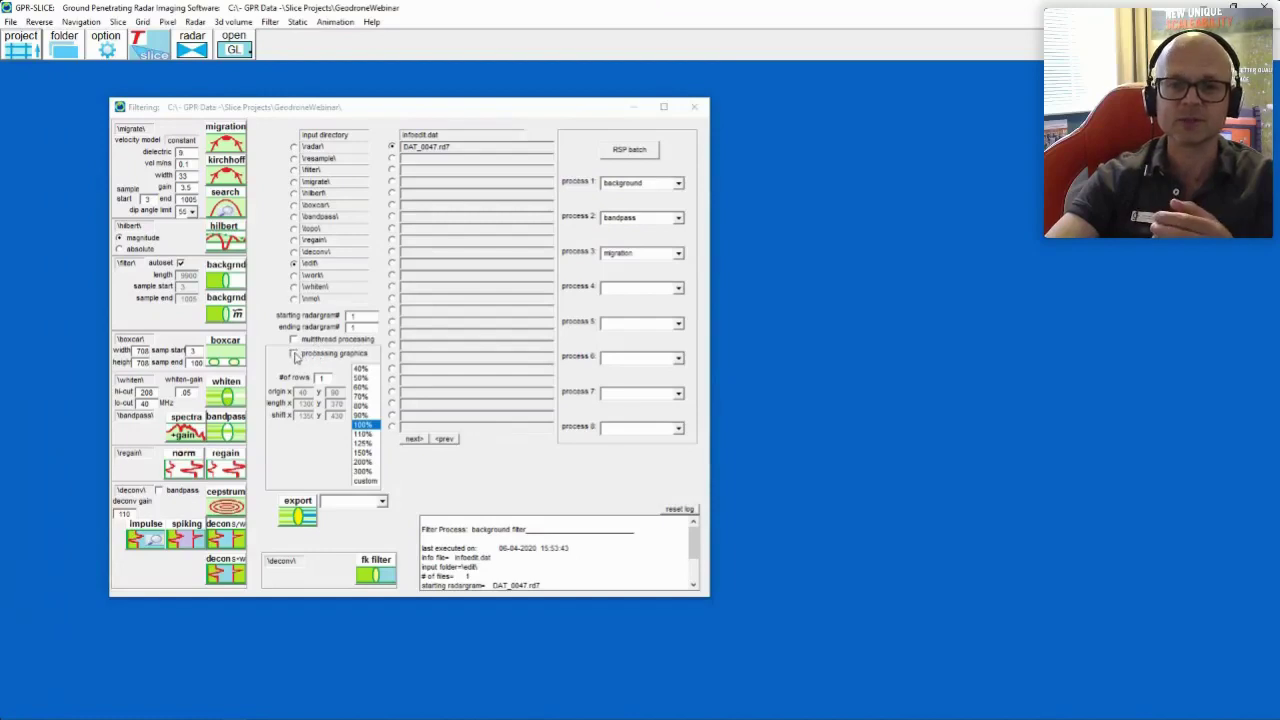
left_click(196, 436)
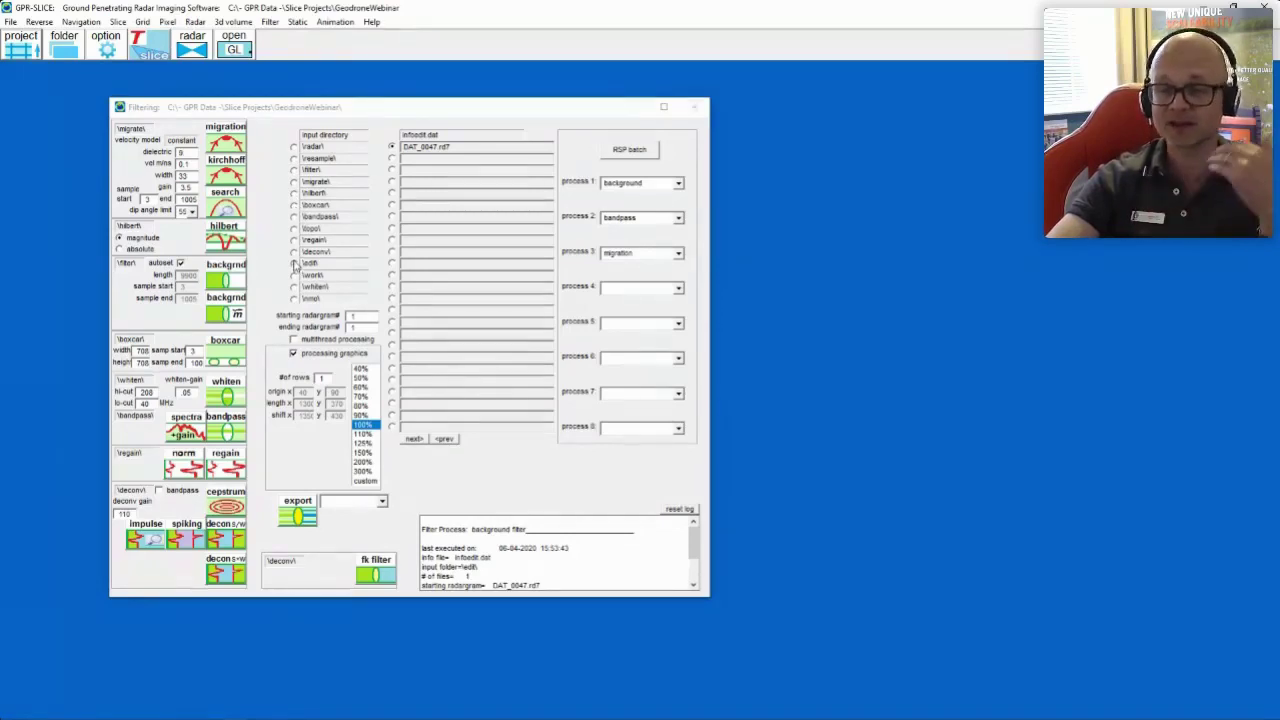
Open the spectra and gain settings for the filter-folder radargram, apply automatic gain, and raise gain curve point 2 to about 60
left_click(297, 172)
left_click(294, 171)
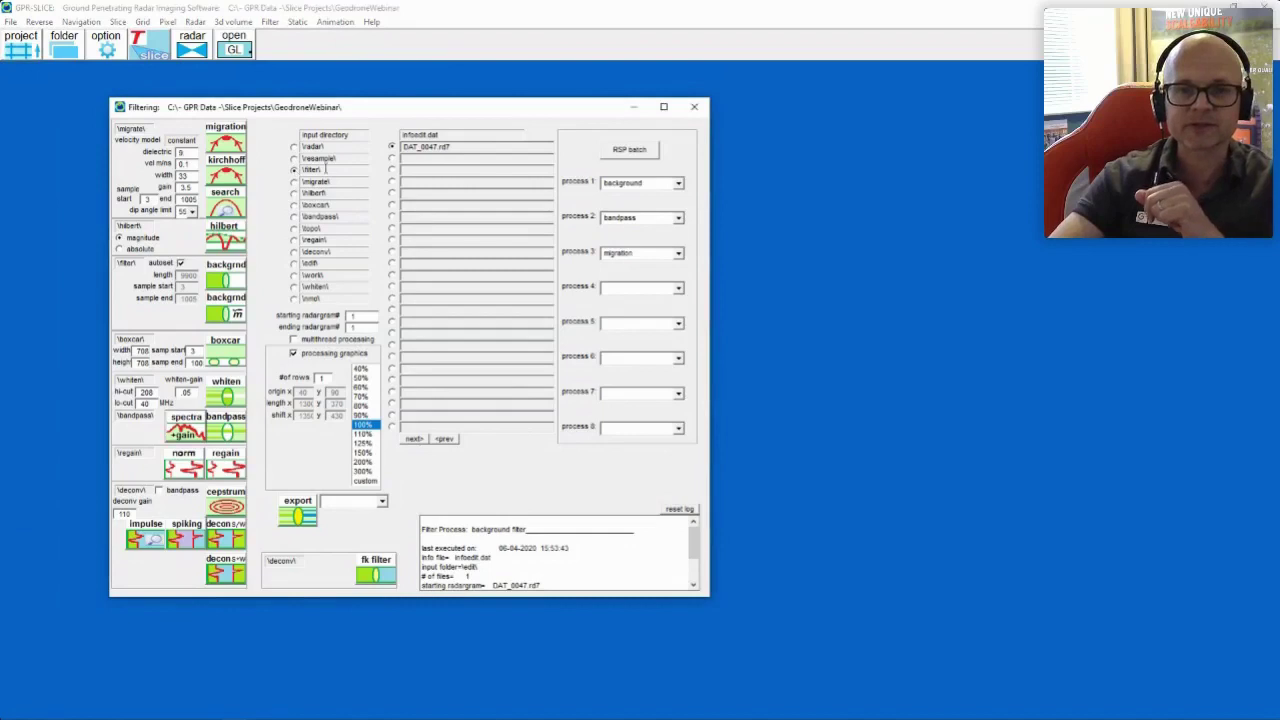
left_click(184, 428)
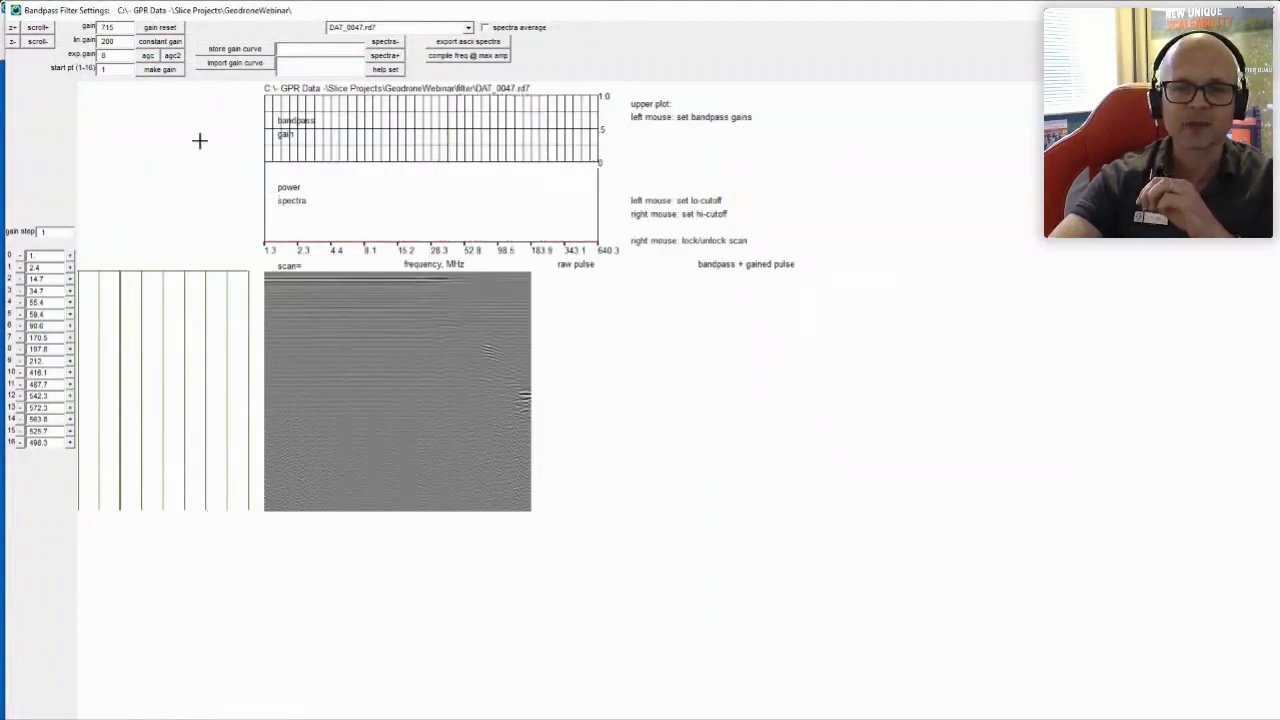
left_click(38, 28)
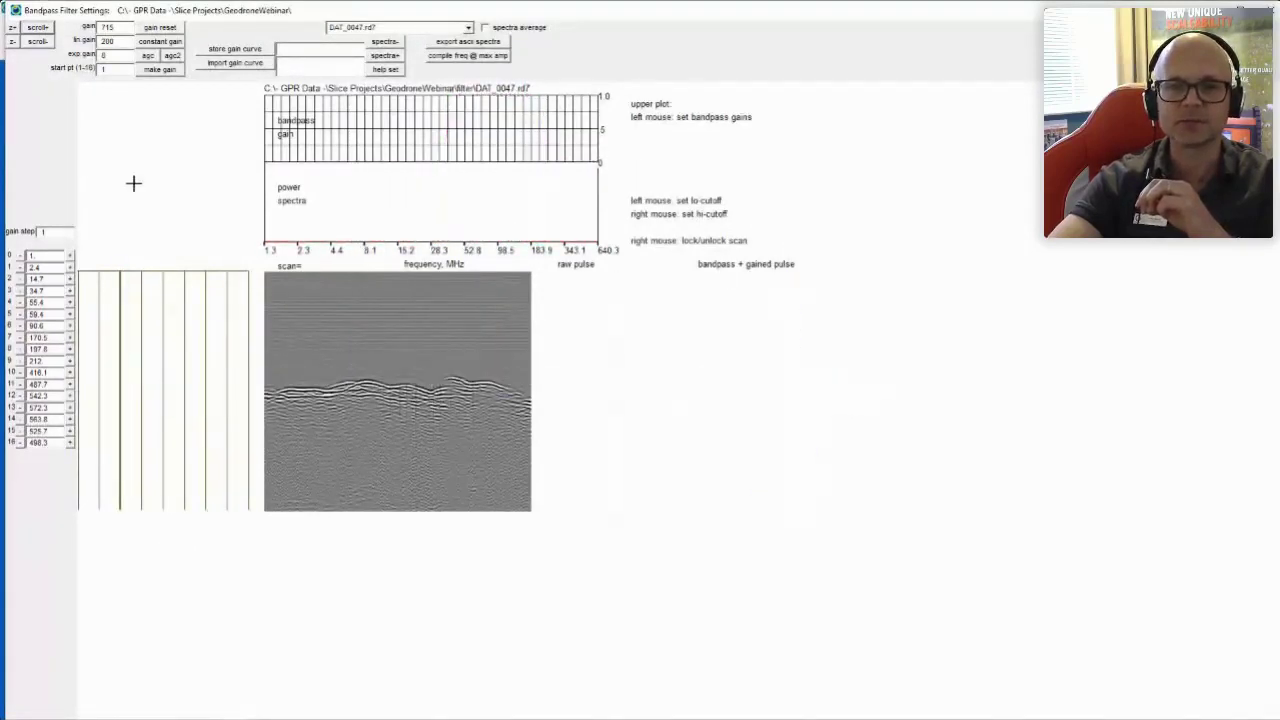
left_click(34, 41)
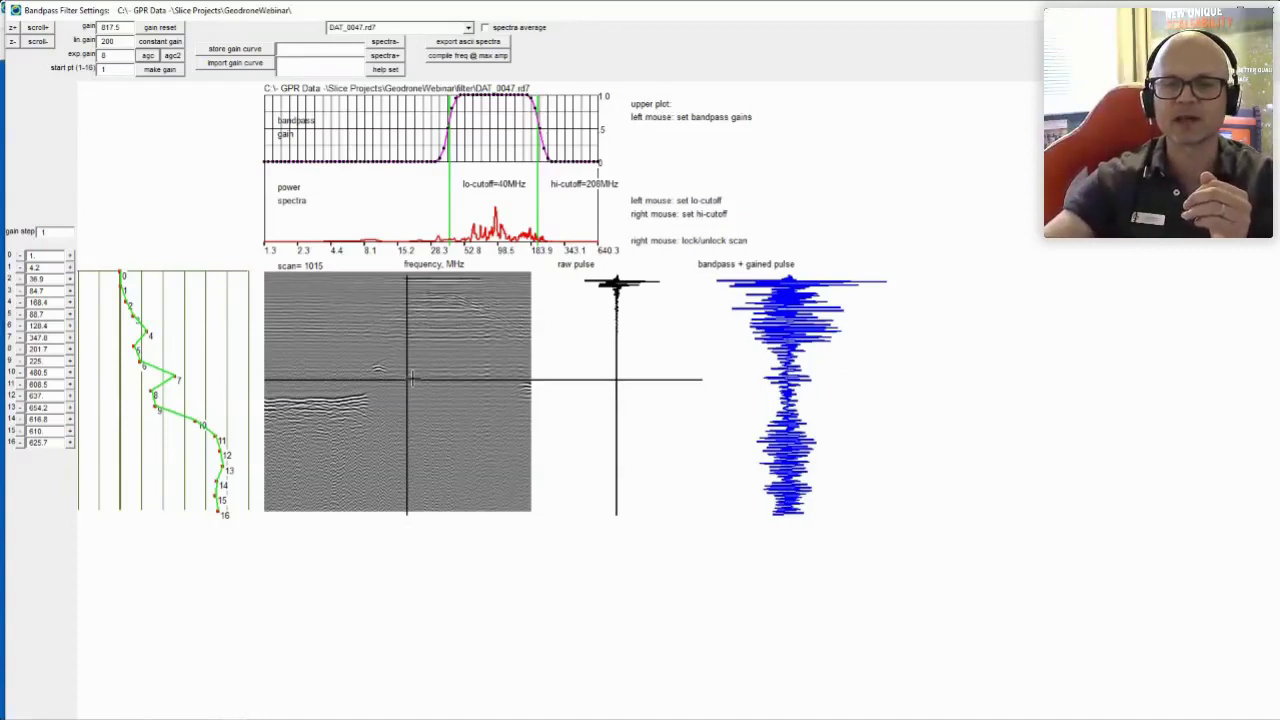
left_click(128, 290)
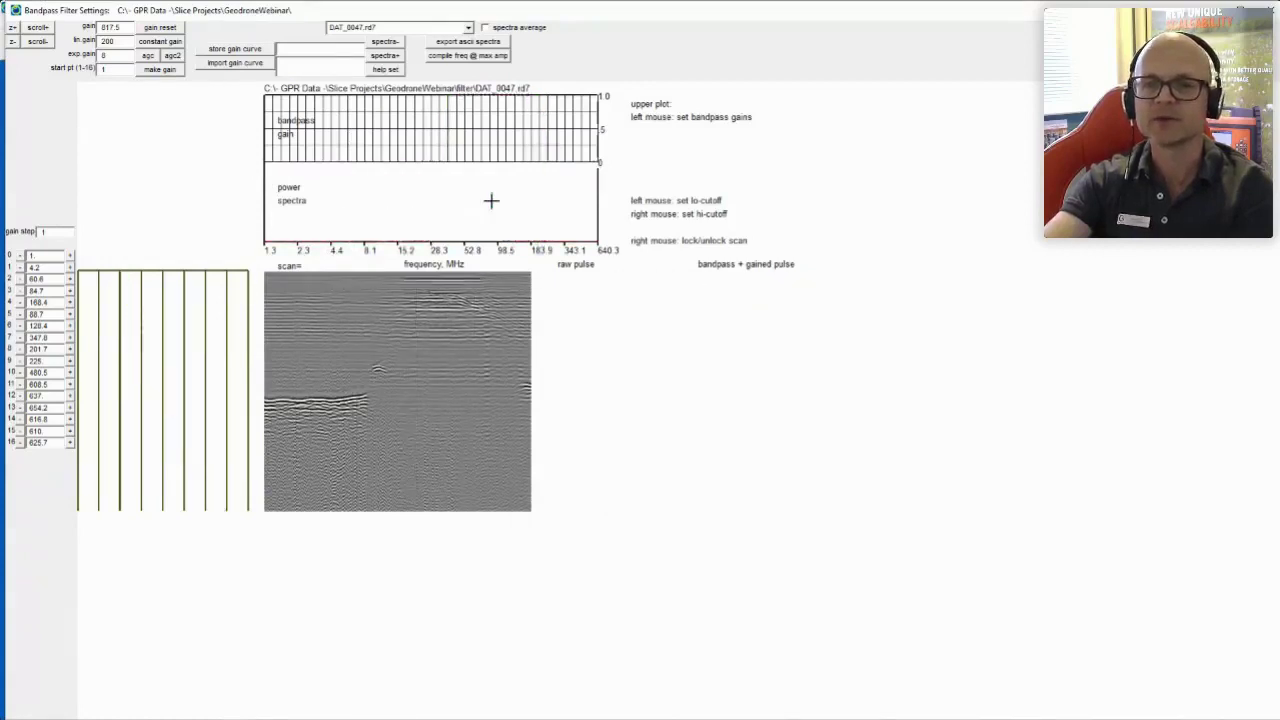
Set the bandpass cutoffs to 34 MHz low and 177 MHz high on the power spectra, and close the settings
right_click(539, 191)
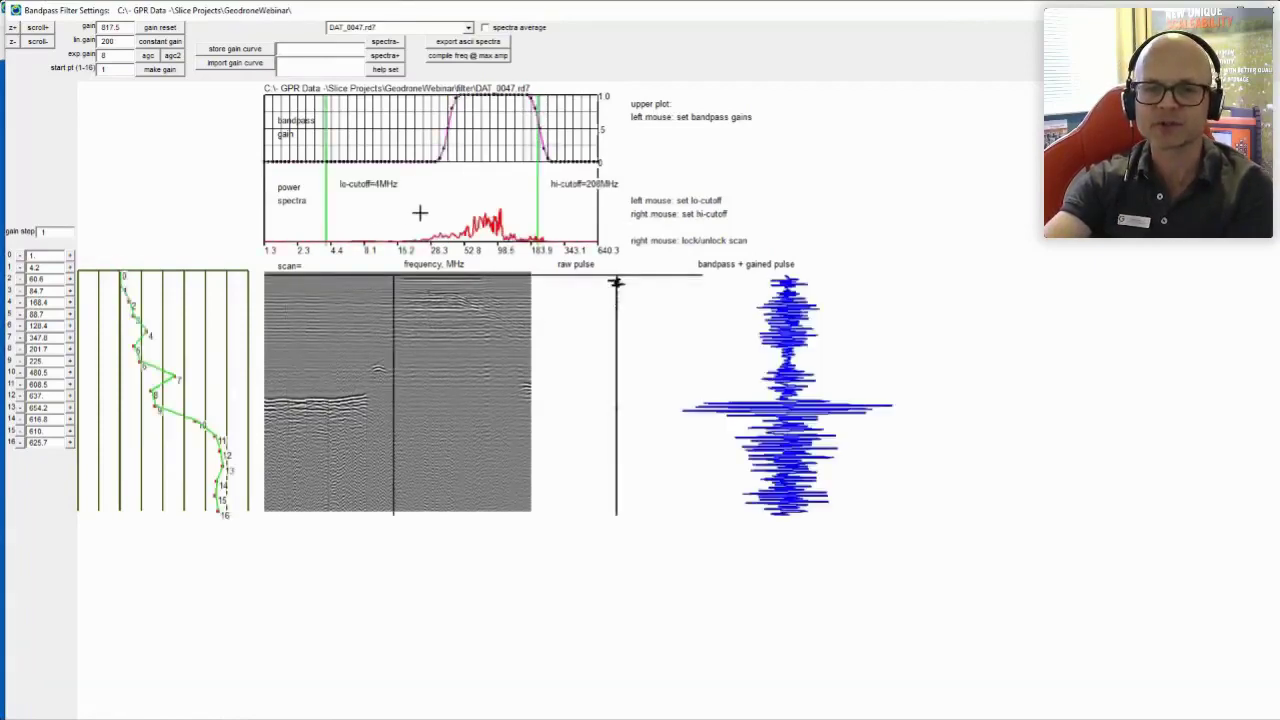
right_click(465, 212)
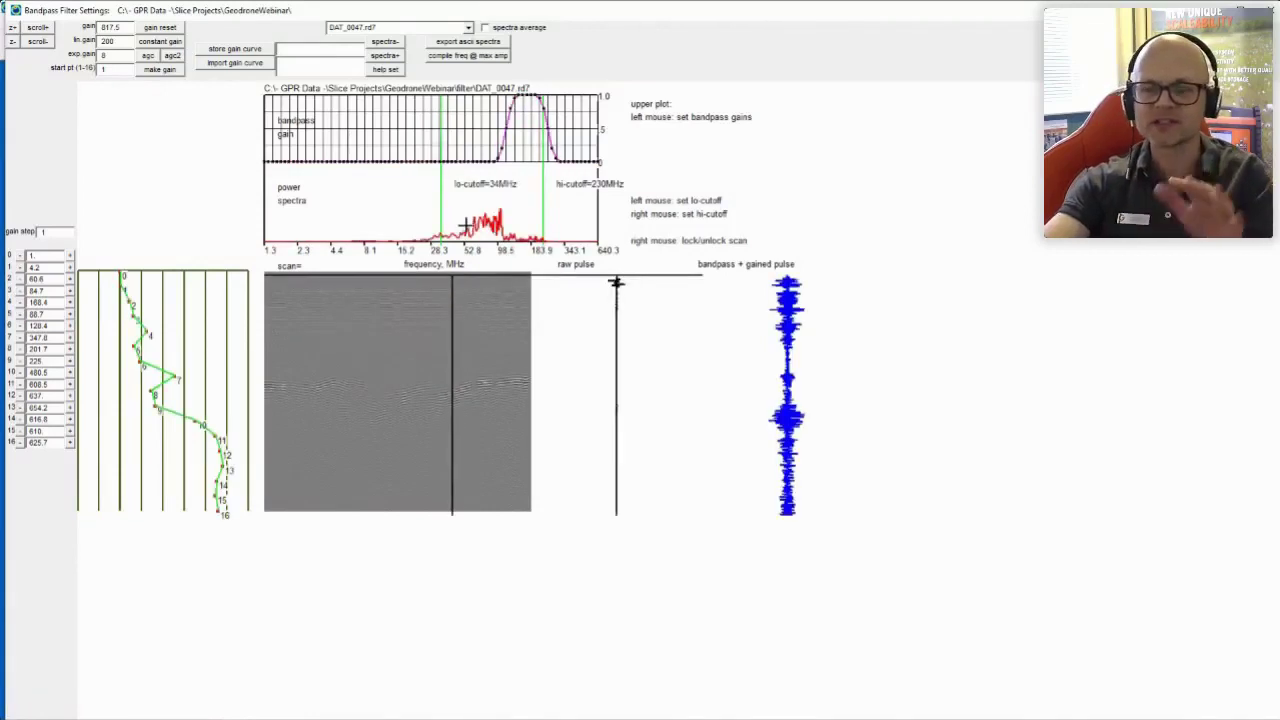
right_click(530, 231)
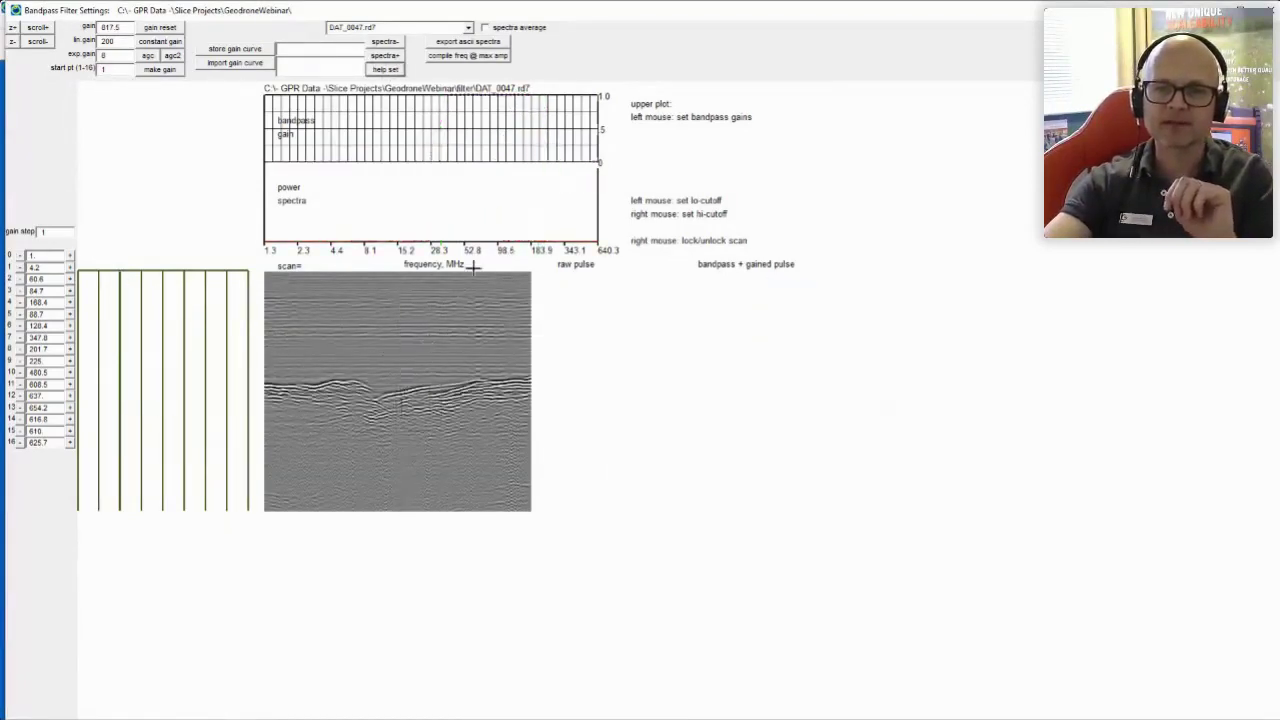
right_click(528, 217)
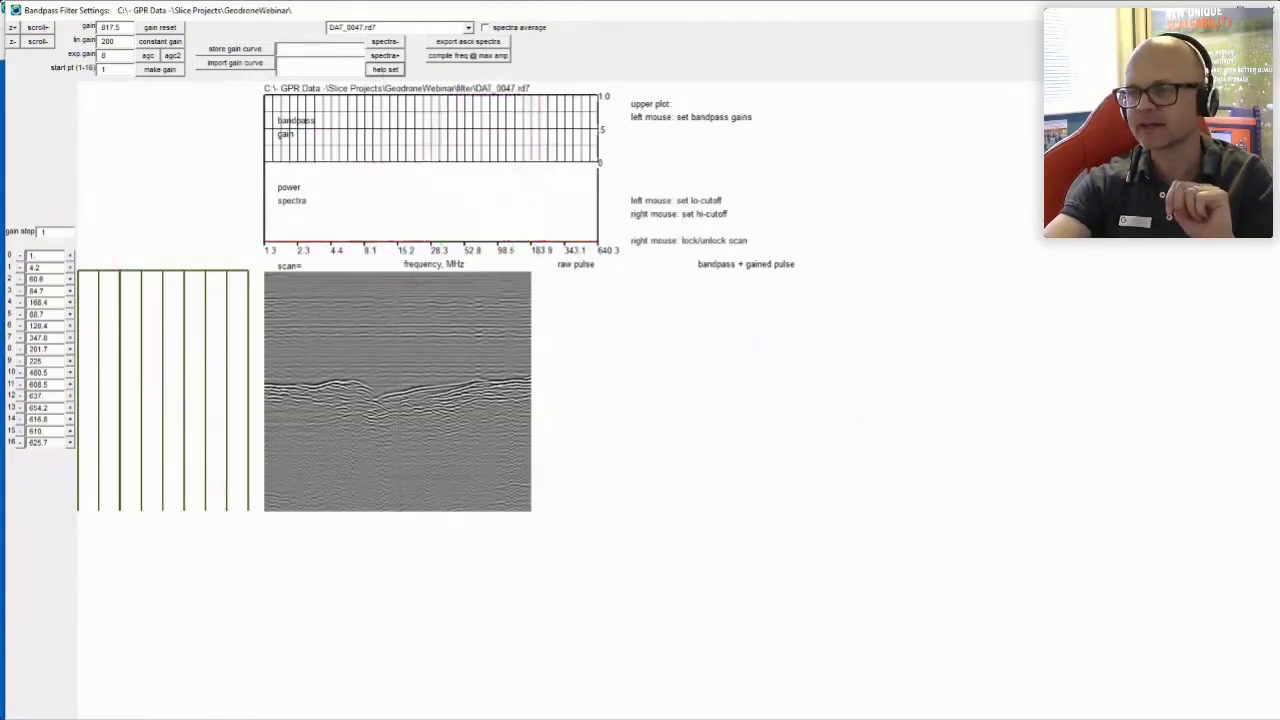
left_click(1273, 12)
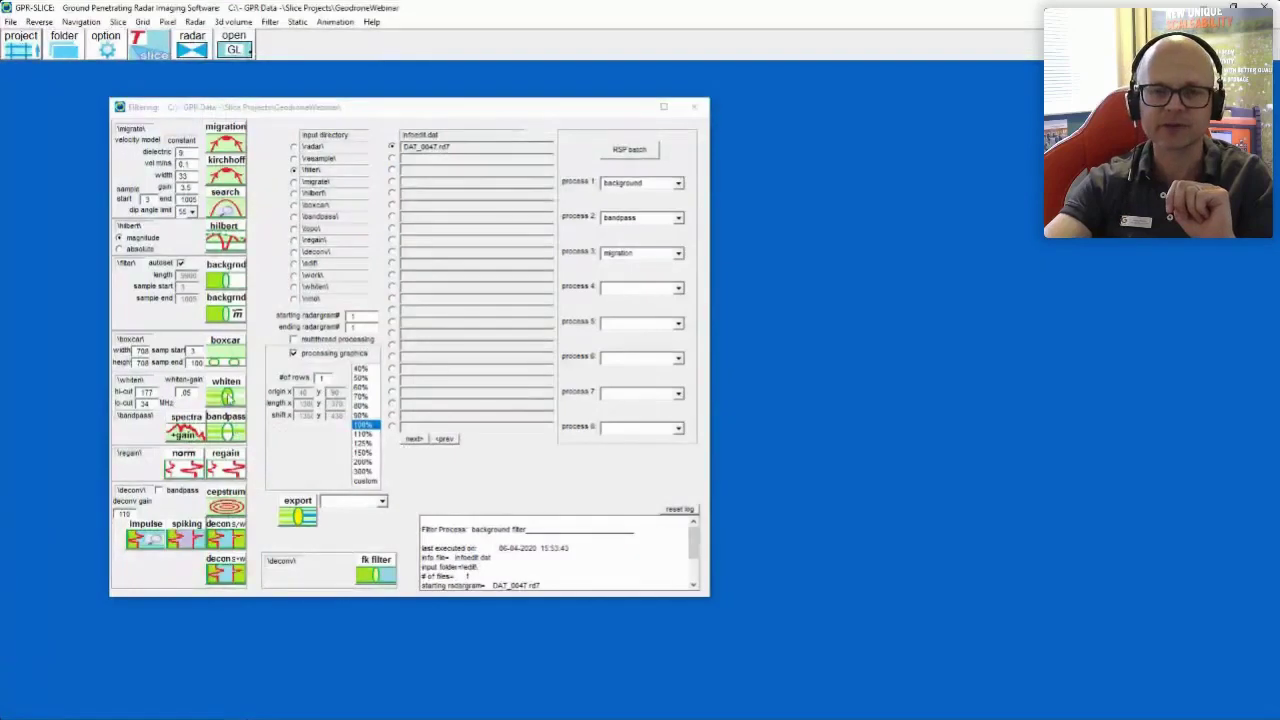
Run the bandpass filter on the filter-folder radargram, setting the graphics rows to 2 and moving the progress window during processing
left_click(228, 432)
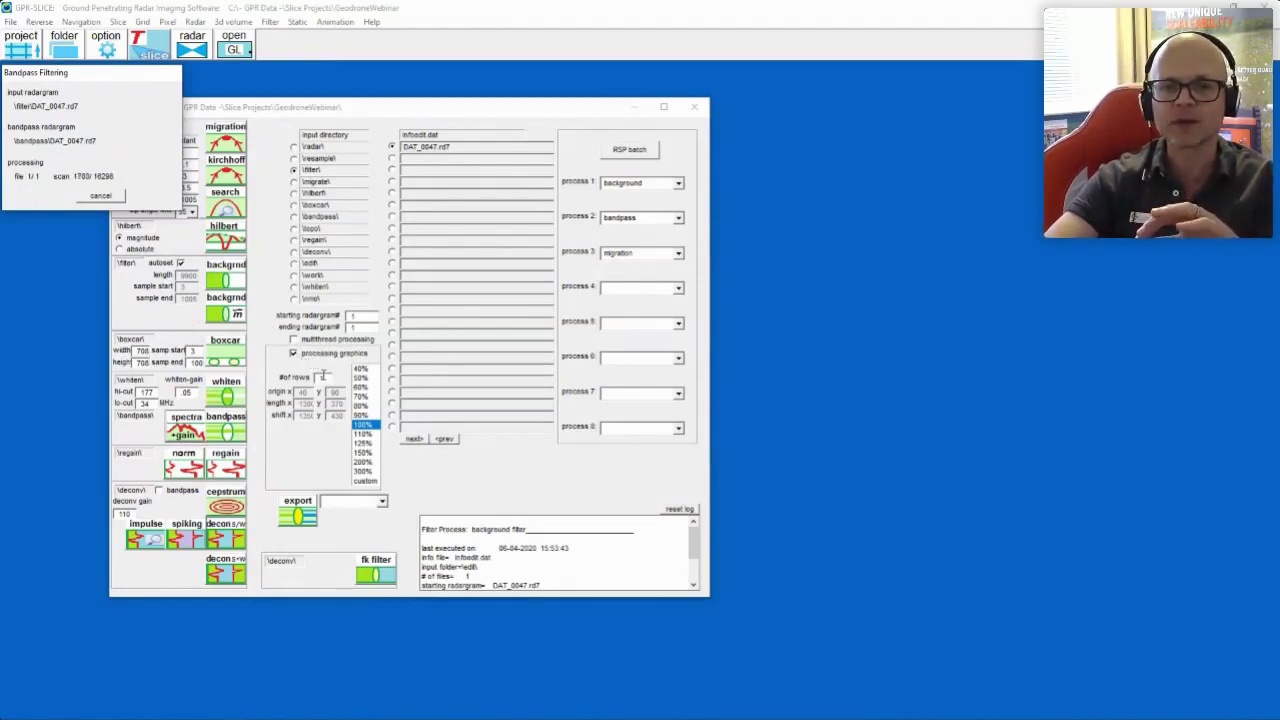
left_click(318, 377)
type("2")
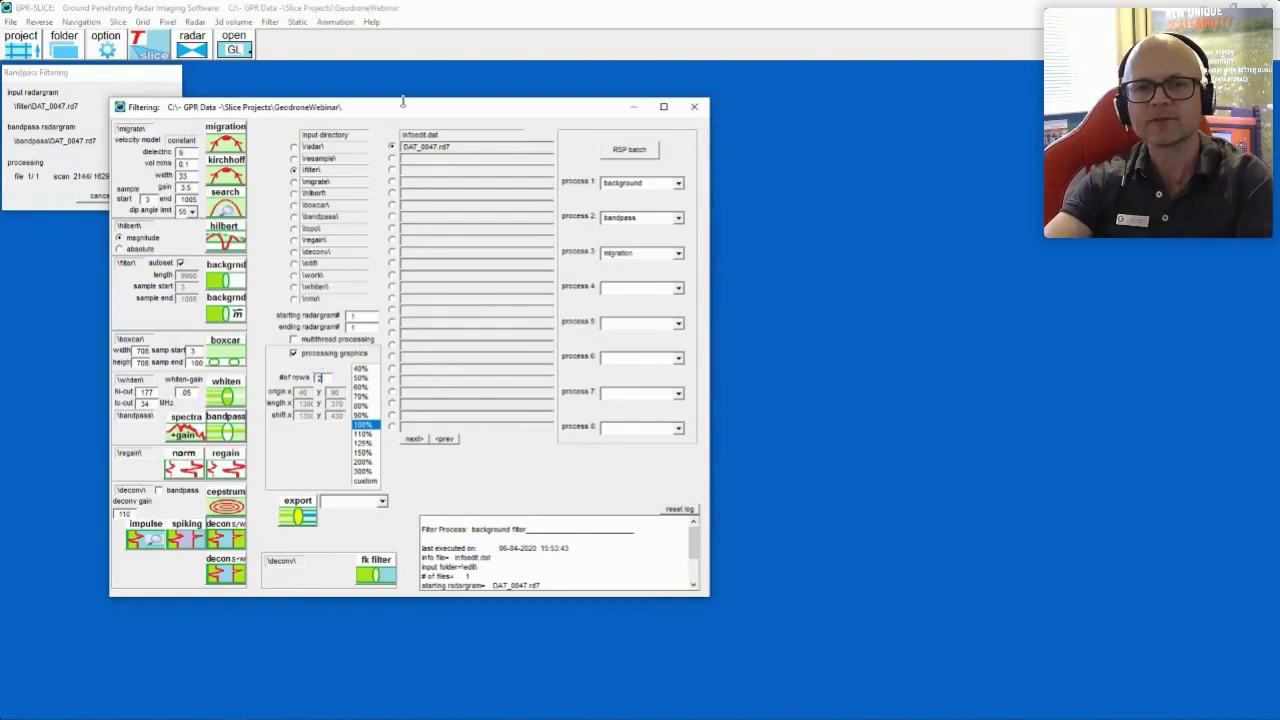
left_click(115, 74)
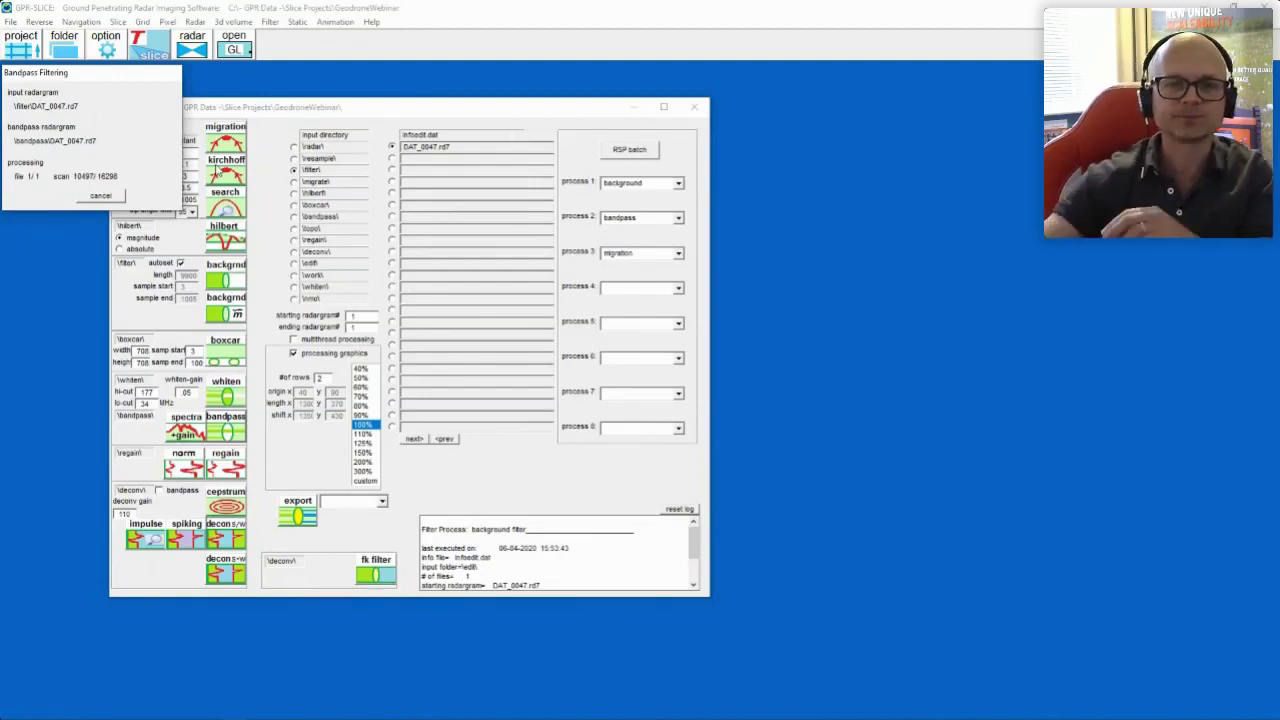
left_click_drag(85, 74, 113, 92)
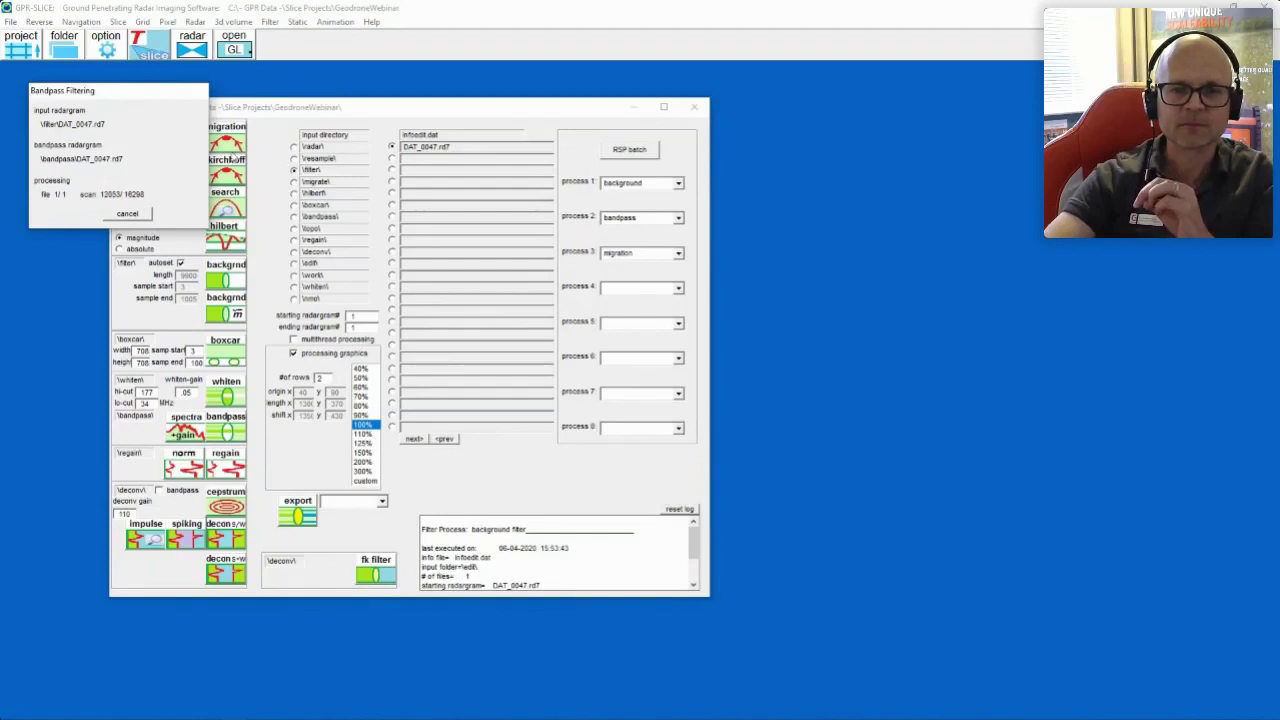
Open horizon detection for the bandpass-folder radargram from the static corrections, moving the bandpass progress window aside meanwhile
left_click_drag(160, 93, 618, 195)
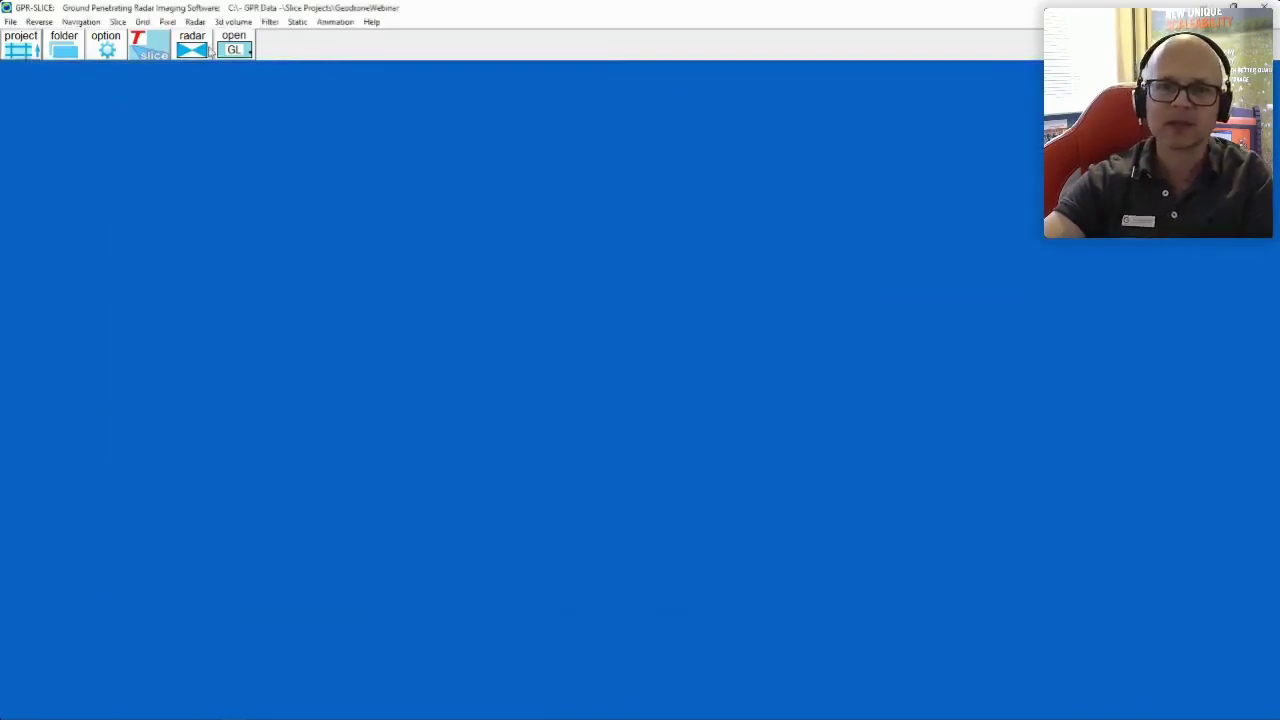
left_click(303, 22)
left_click(330, 51)
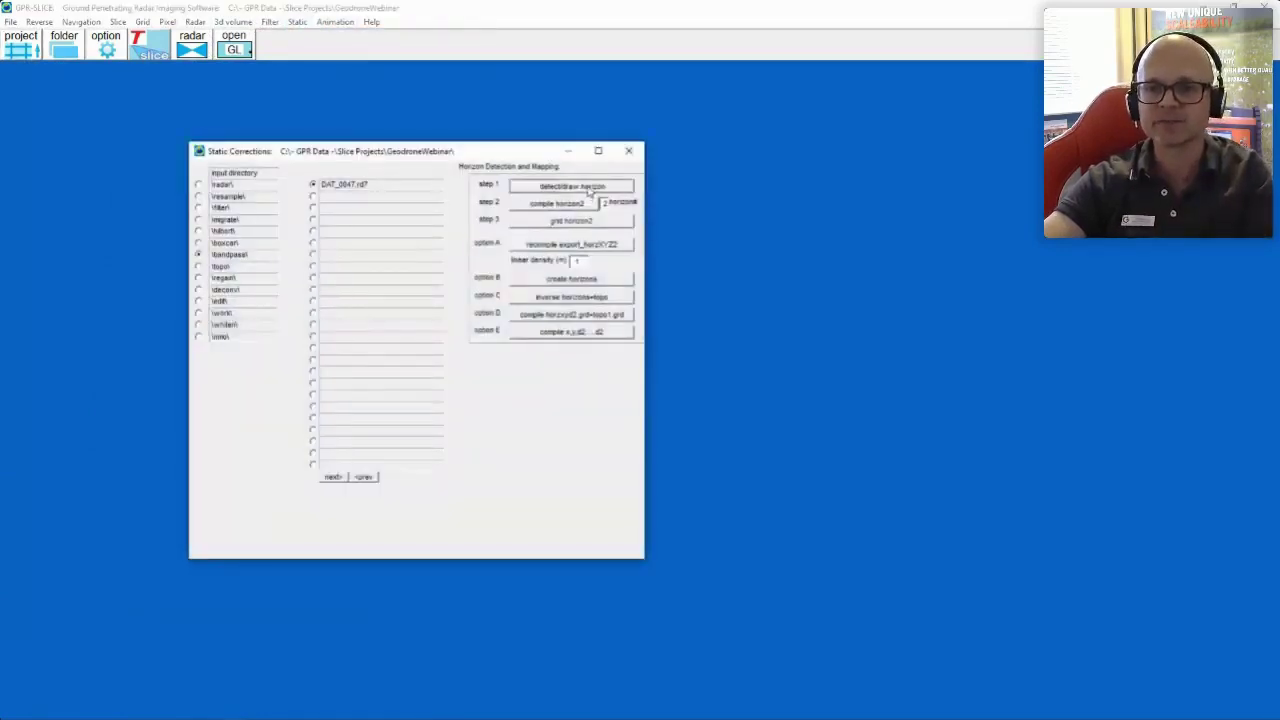
left_click(588, 187)
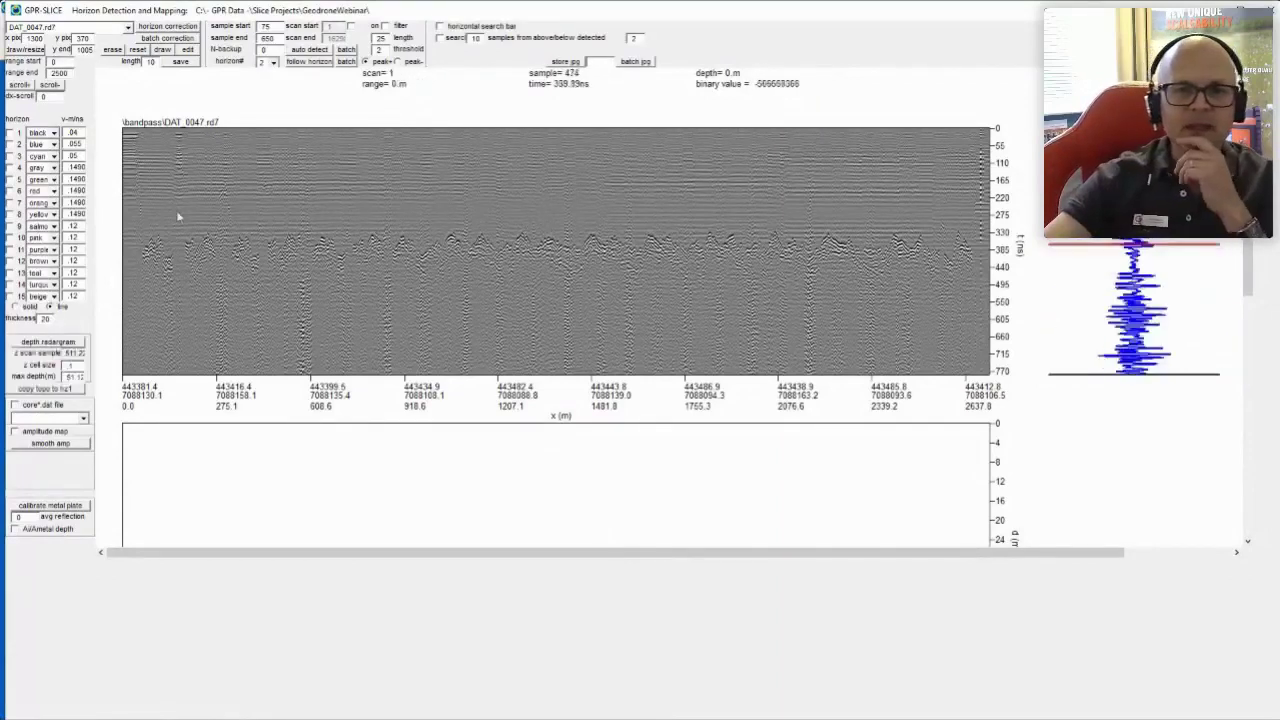
Auto-detect horizon 1 with sample start and end at 3, negative peaks, length 20 and threshold 1, and save its profile
left_click(273, 62)
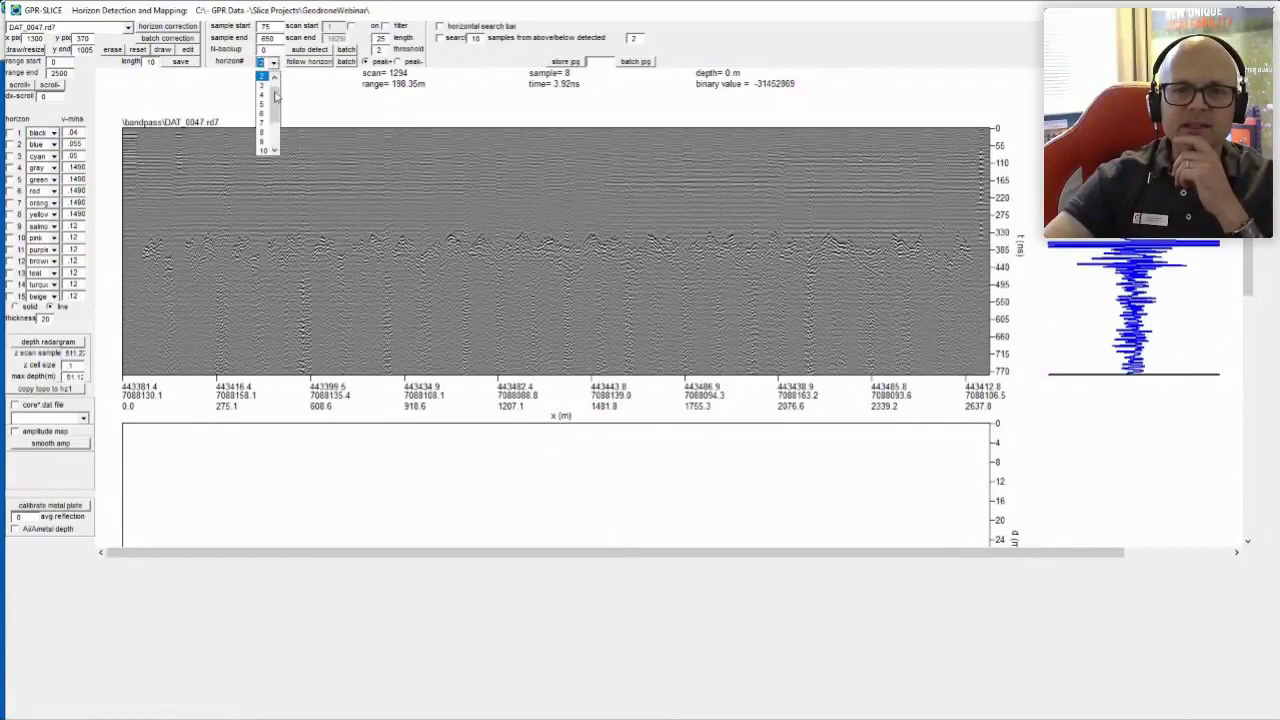
left_click(262, 77)
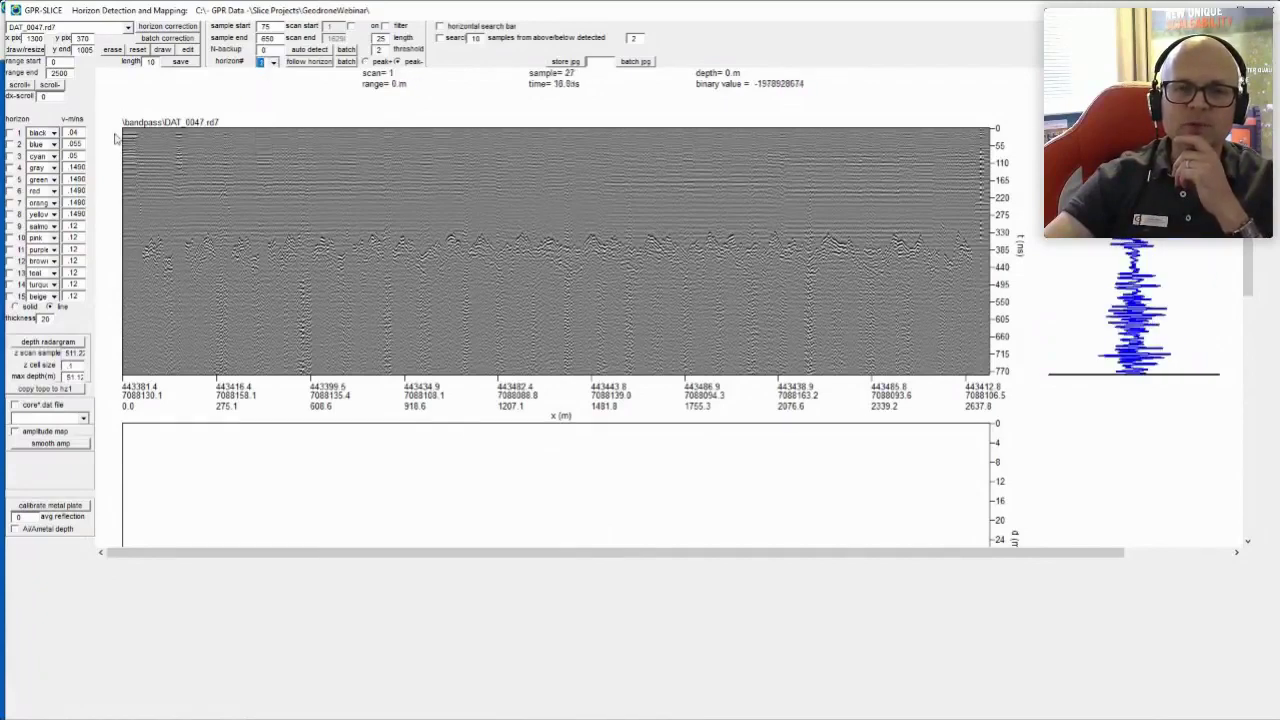
double_click(270, 37)
type("3")
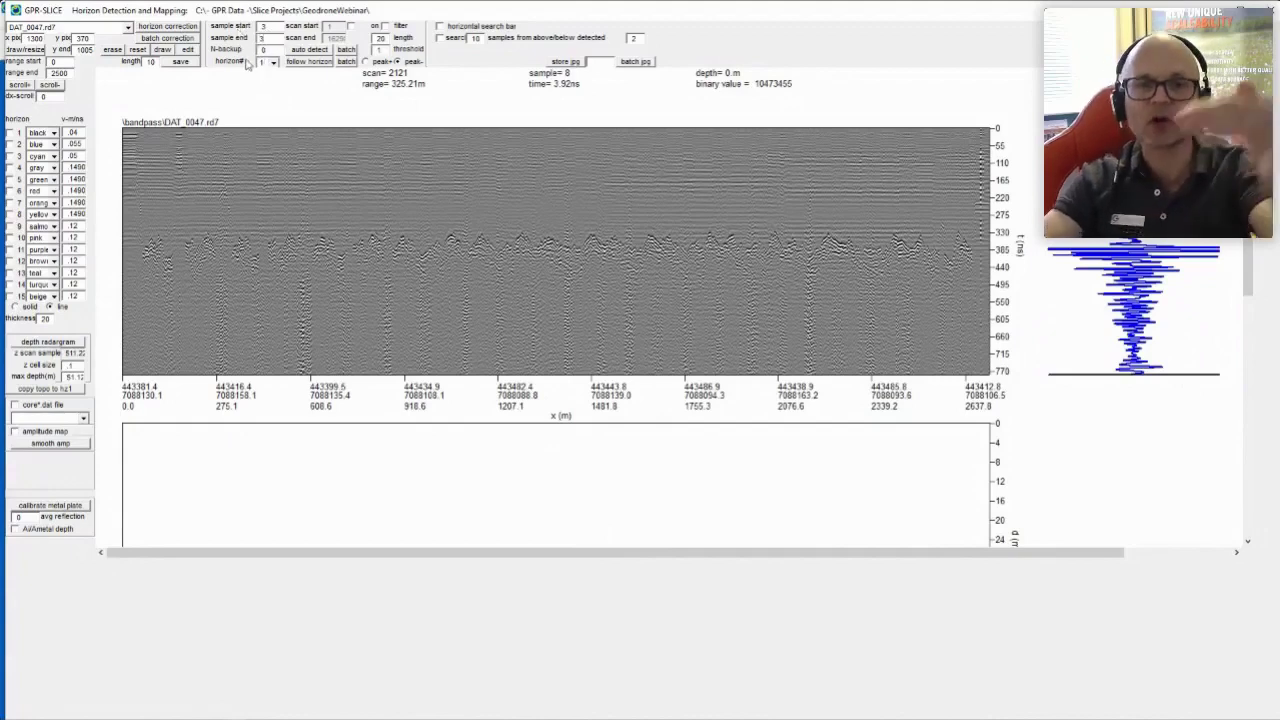
left_click(311, 51)
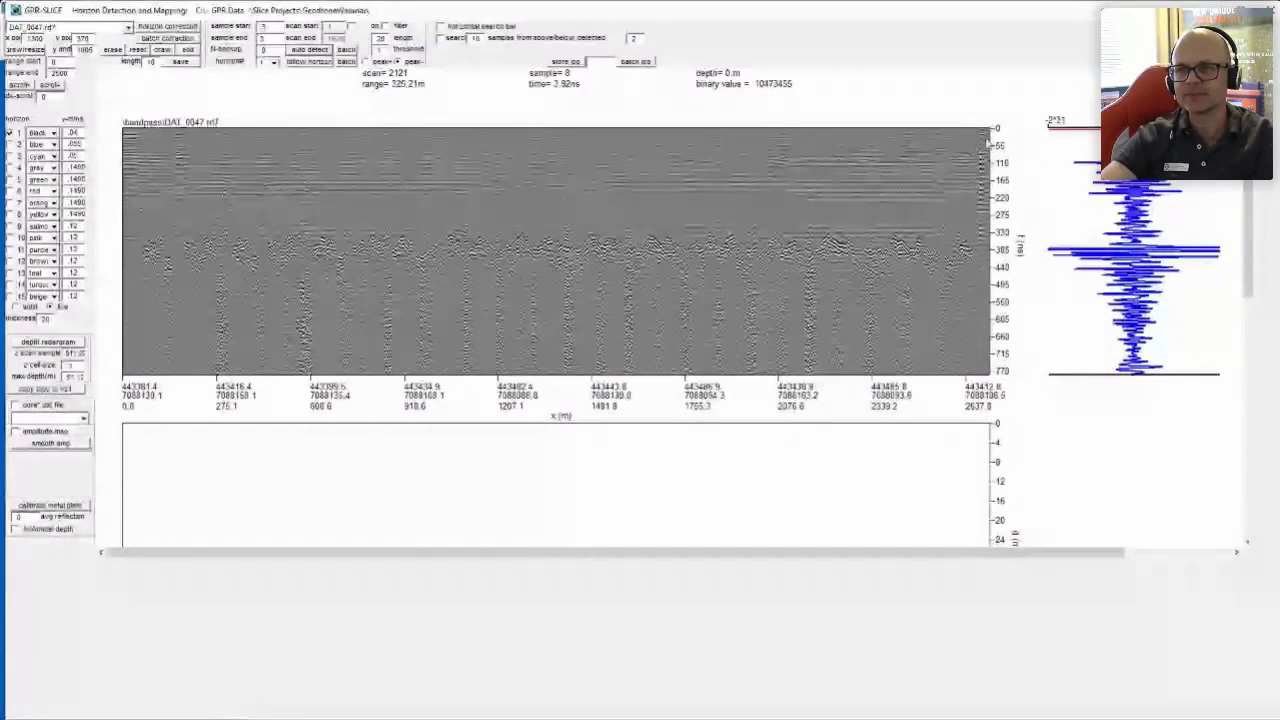
left_click(501, 156)
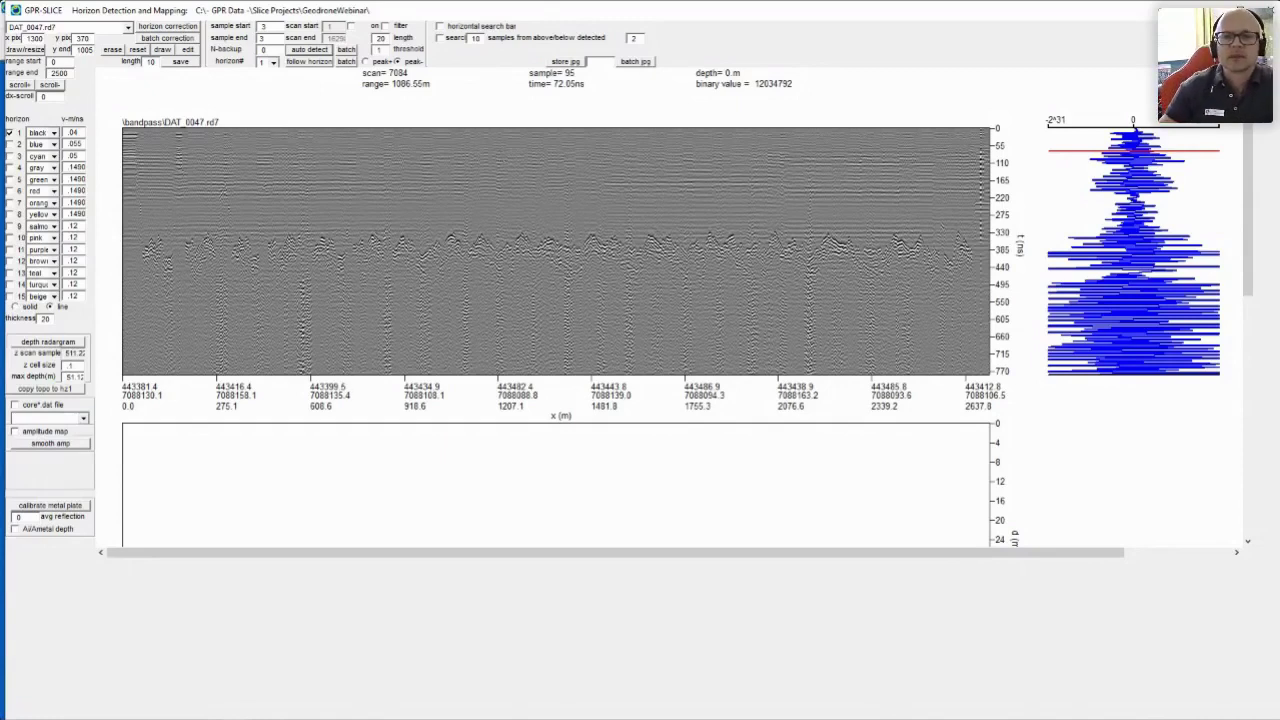
left_click(143, 134)
mouse_move(143, 134)
left_mouse_down()
mouse_move(651, 137)
mouse_move(614, 114)
left_mouse_up()
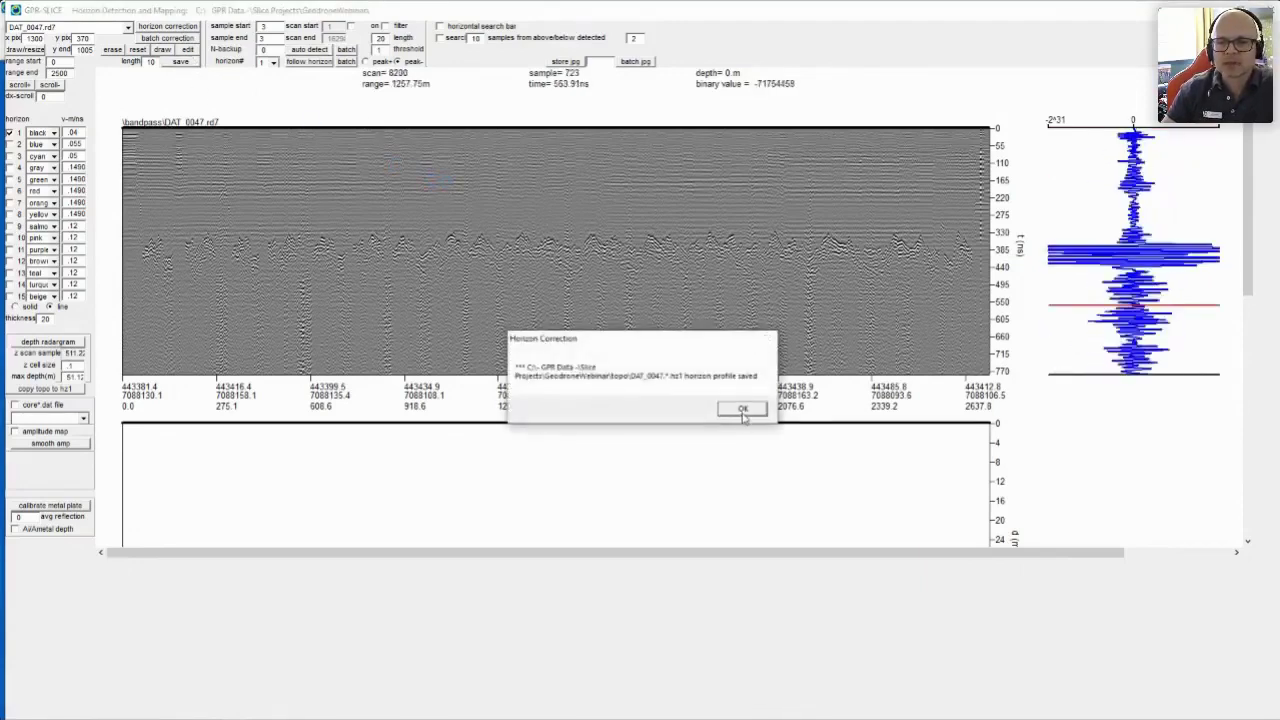
left_click(743, 410)
Set up horizon 2 detection with samples 70 to 620, the filter on, length 25, threshold 2 and positive peaks
left_click(272, 62)
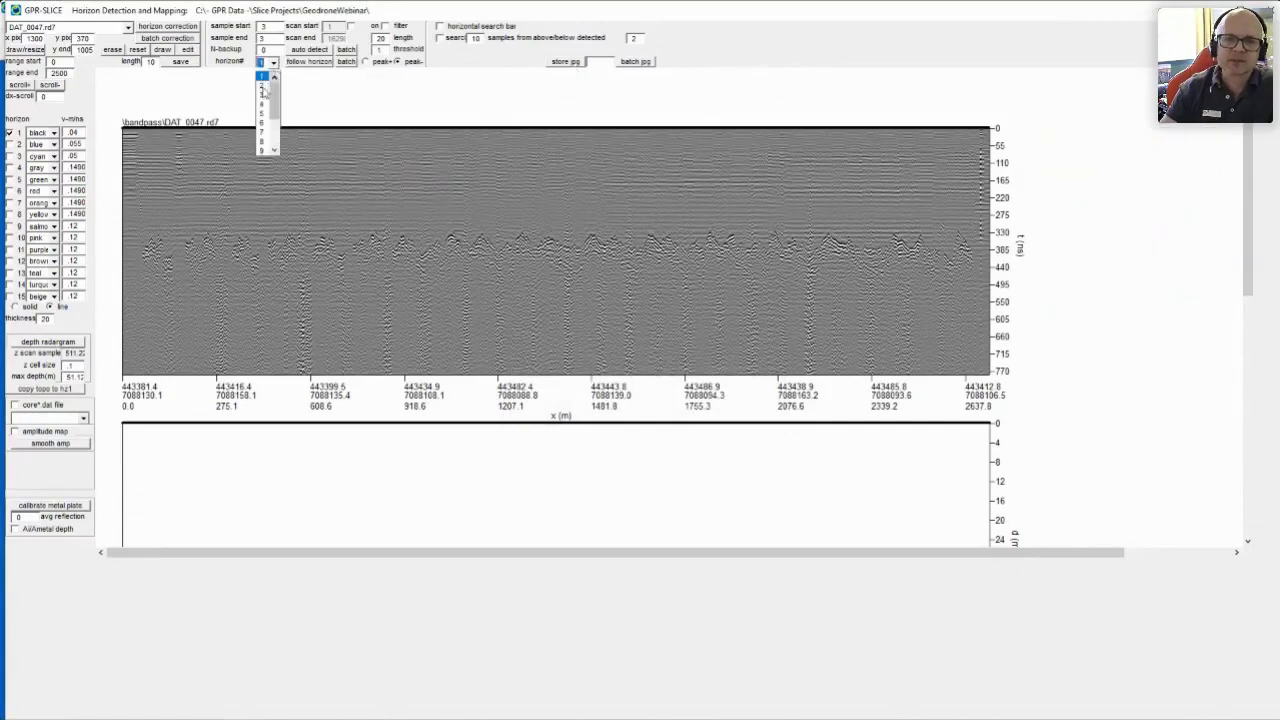
left_click(265, 92)
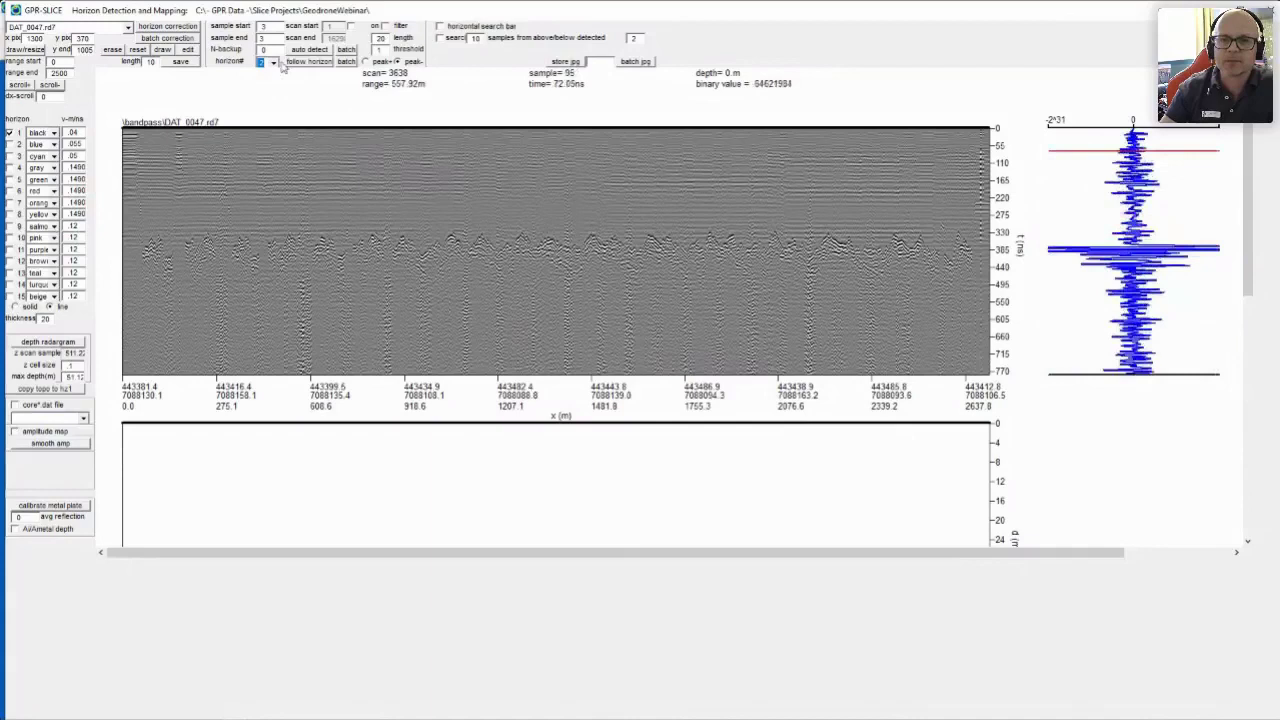
double_click(264, 27)
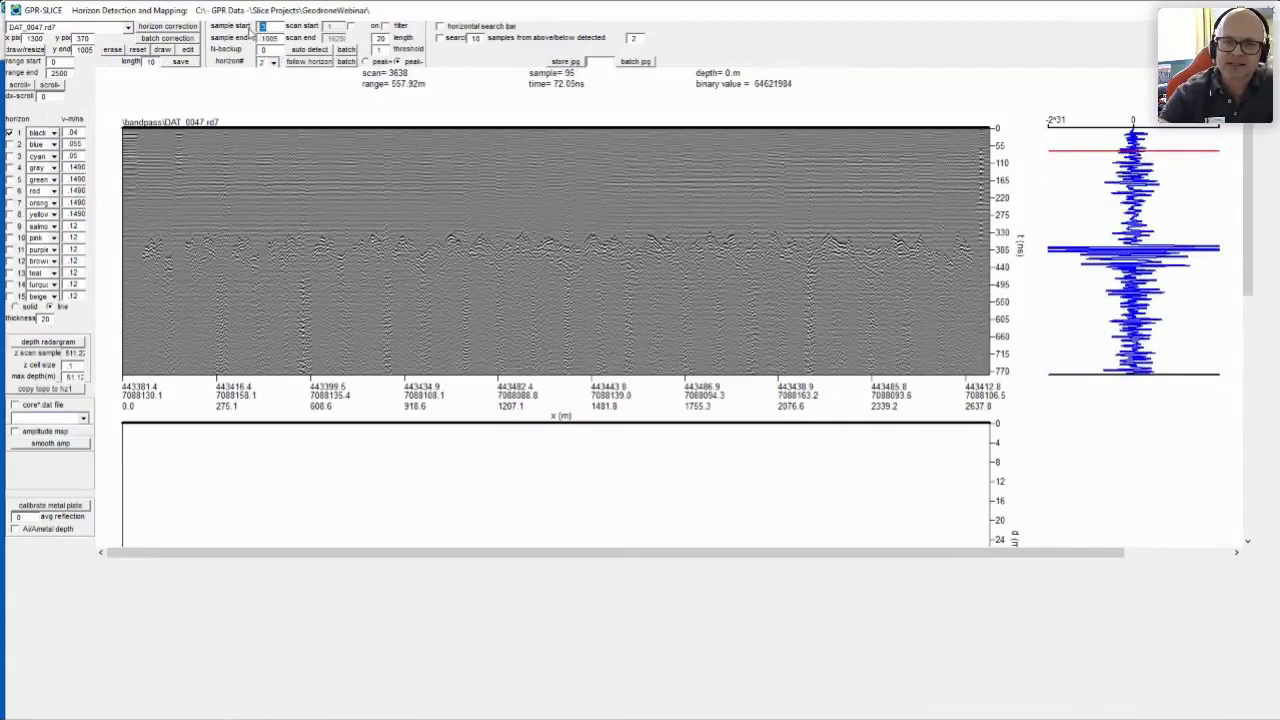
type("70")
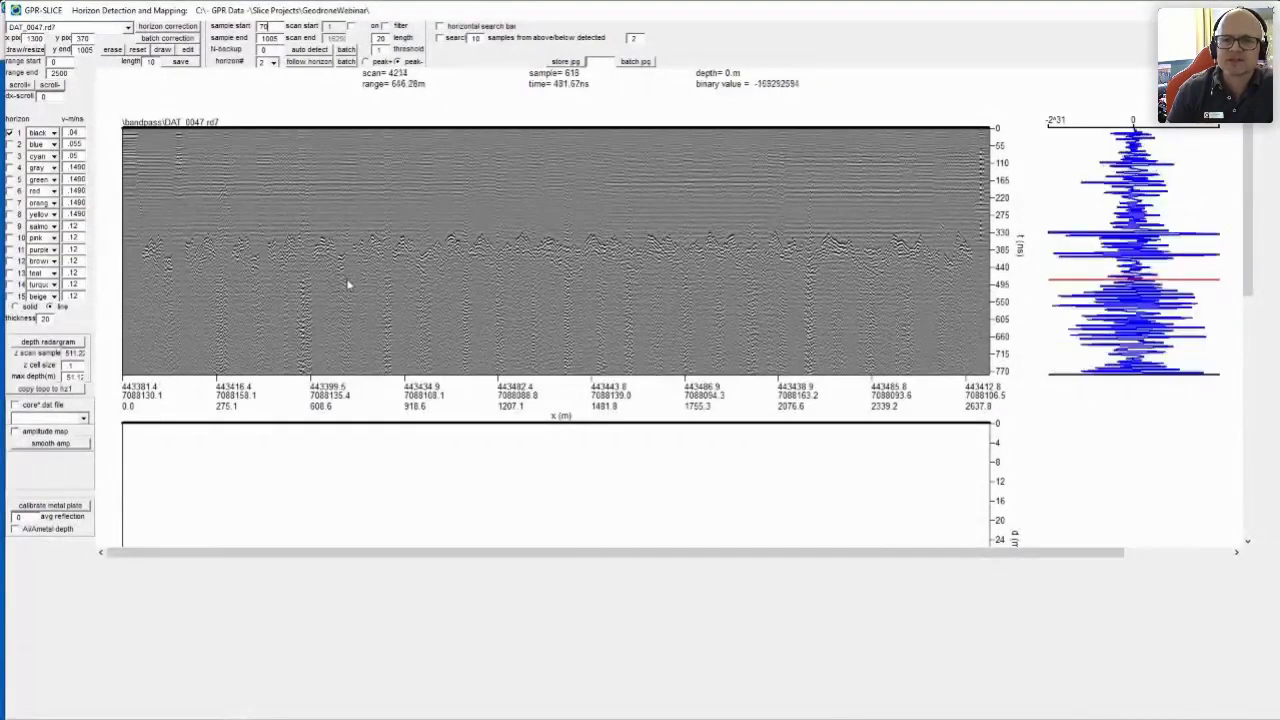
left_click(269, 37)
type("620")
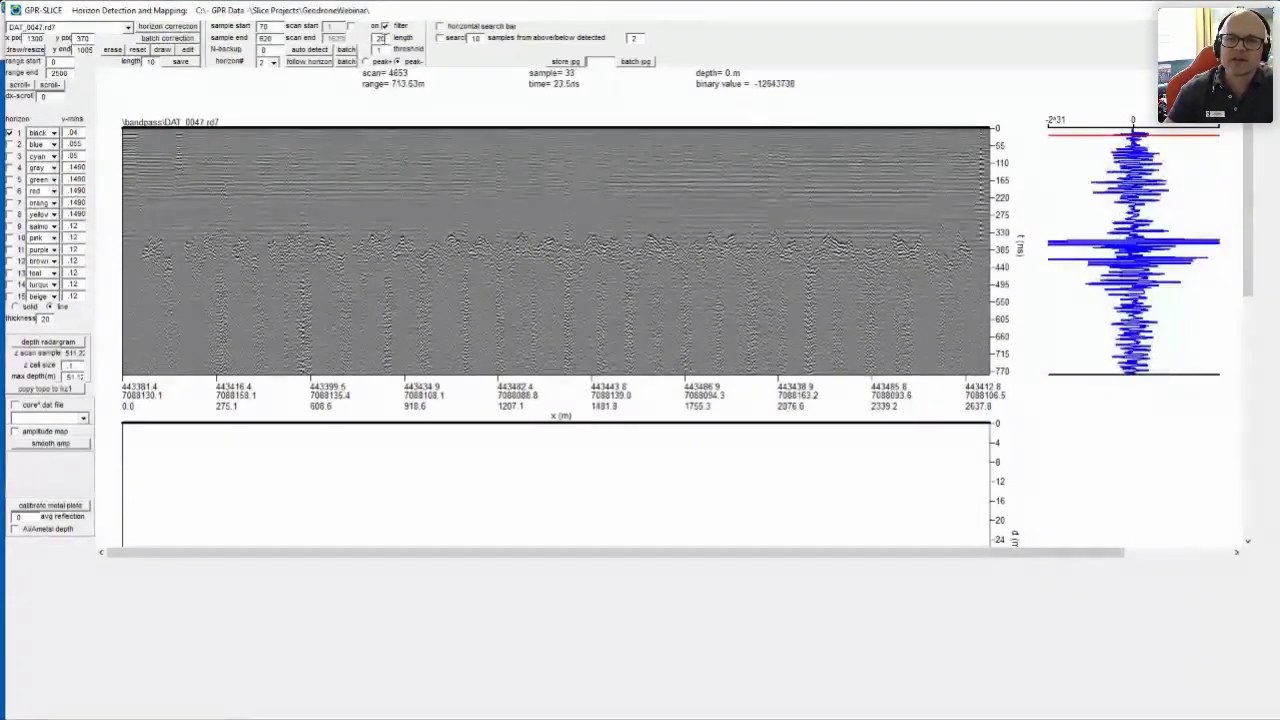
type("25")
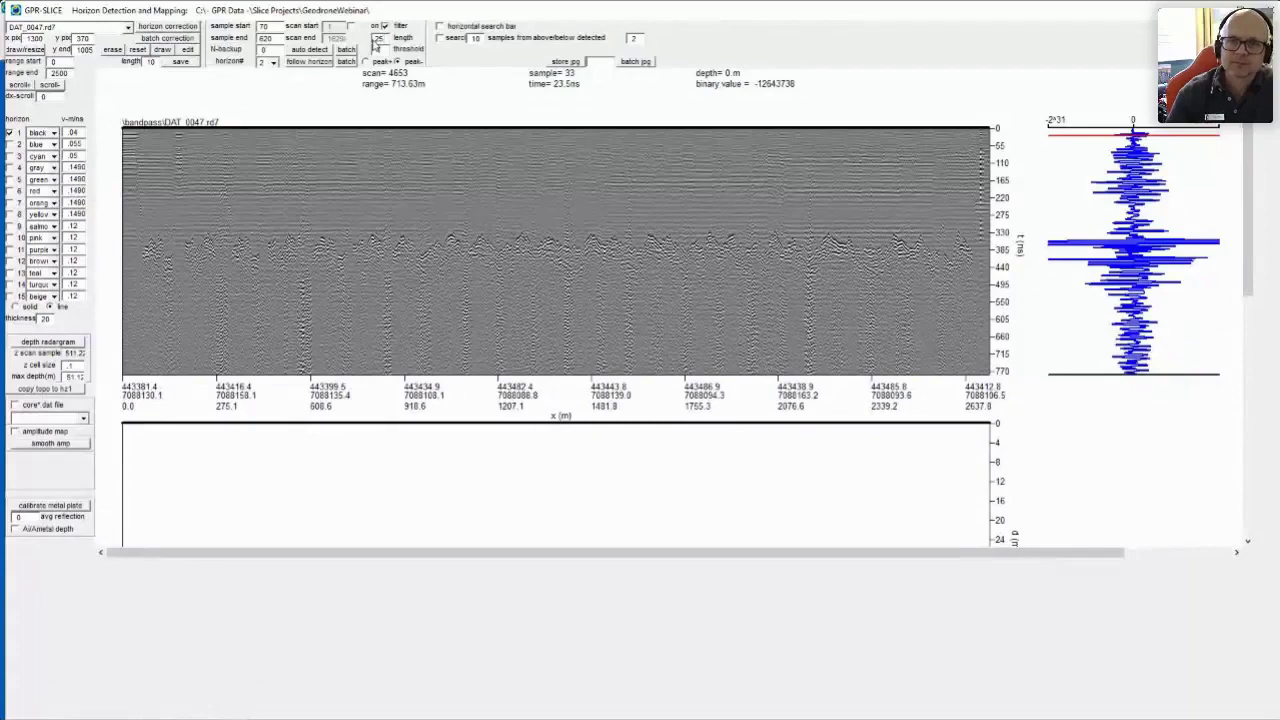
double_click(379, 50)
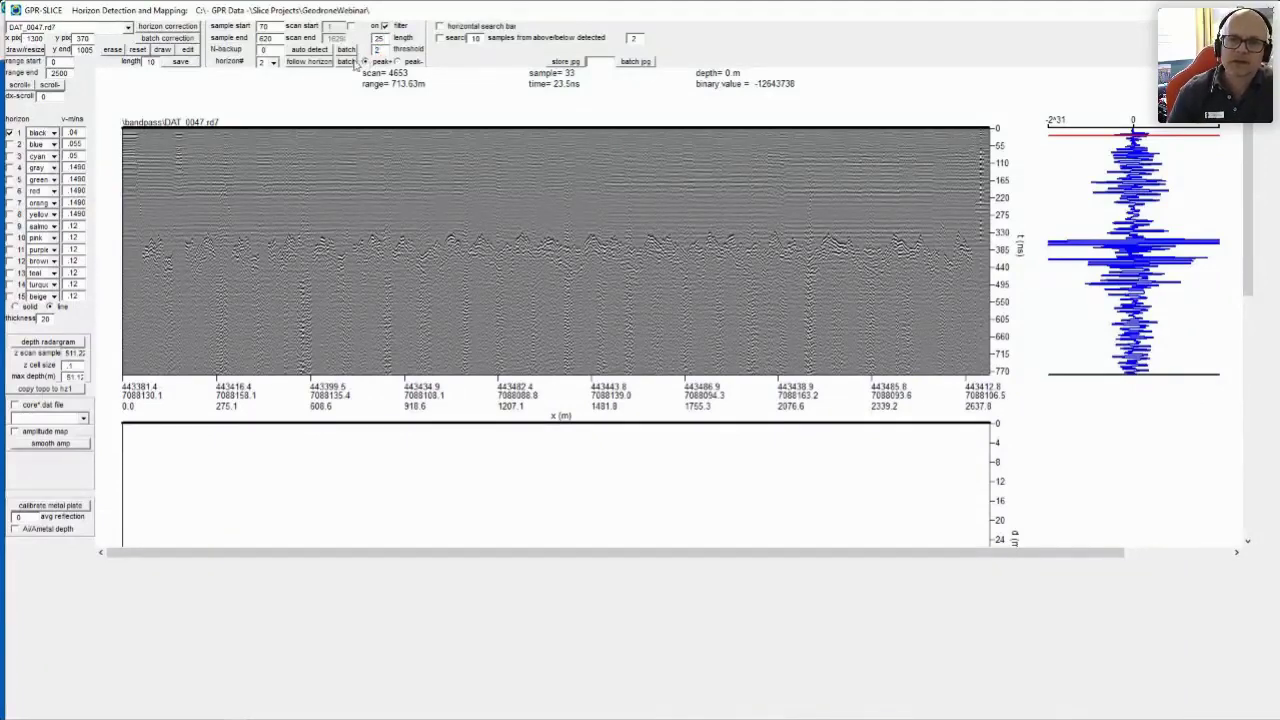
Auto-detect horizon 2 on the radargram and save its profile
left_click(318, 51)
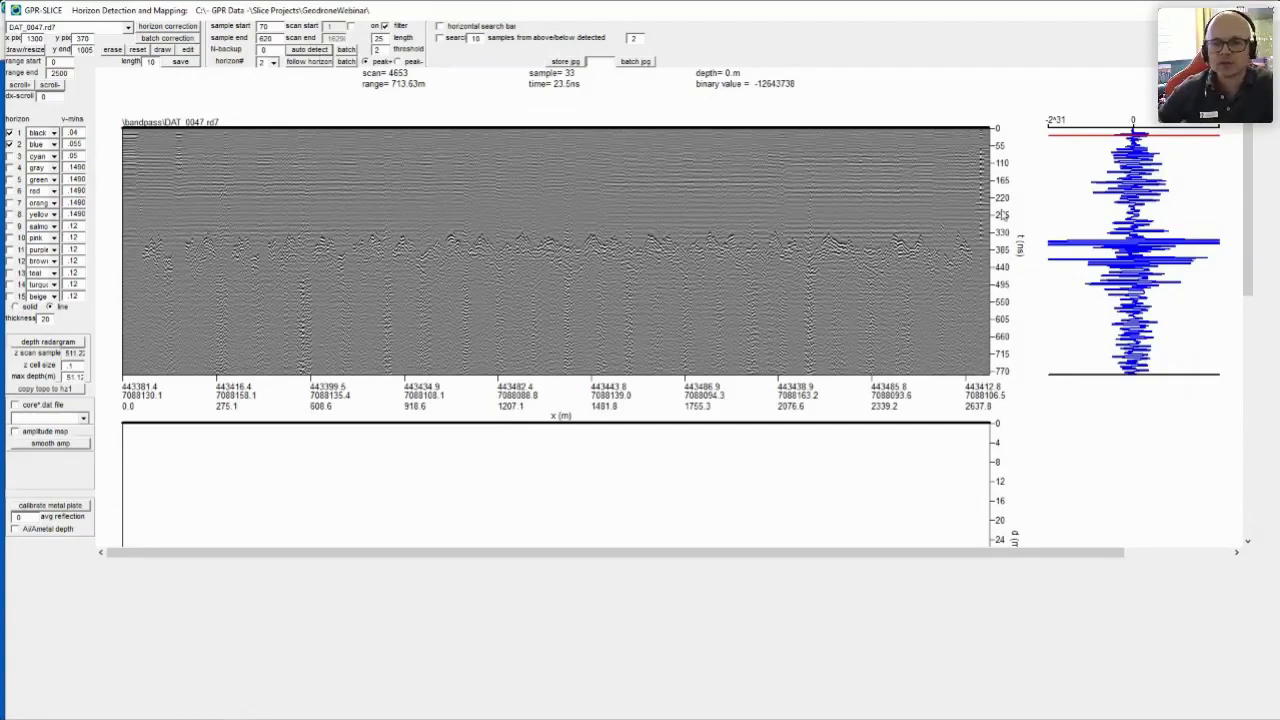
left_click(1003, 214)
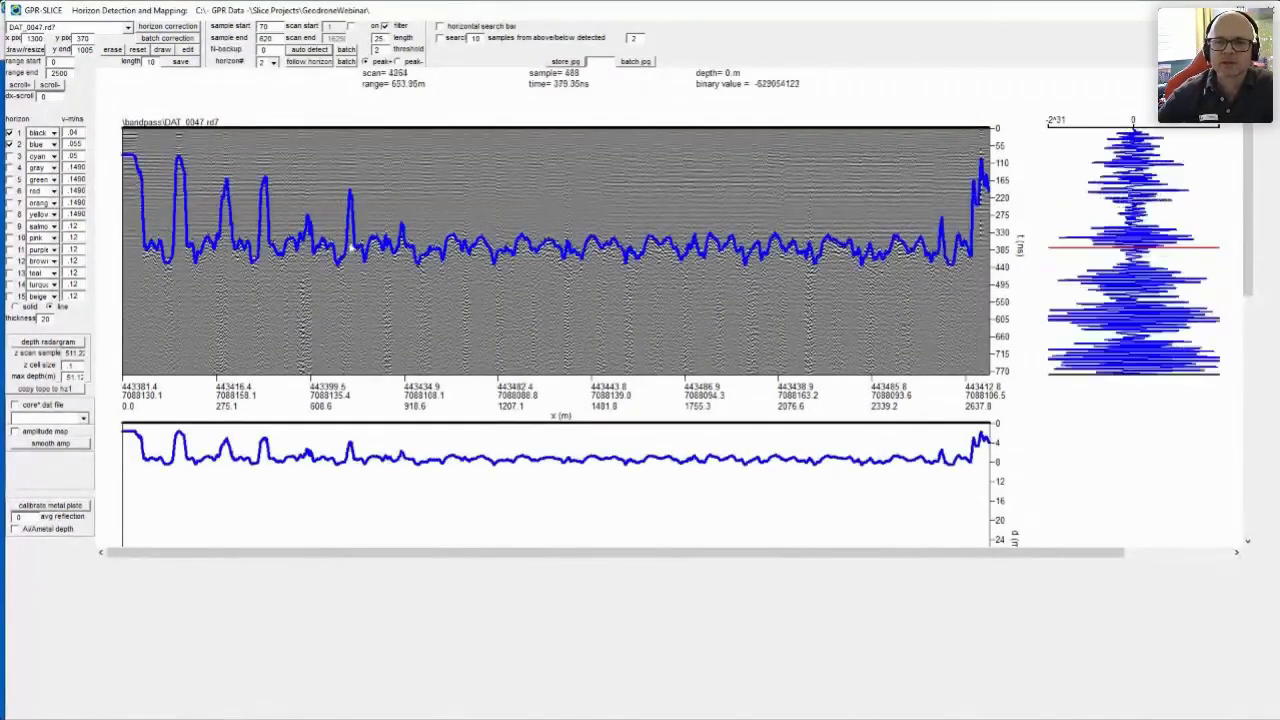
left_click(177, 65)
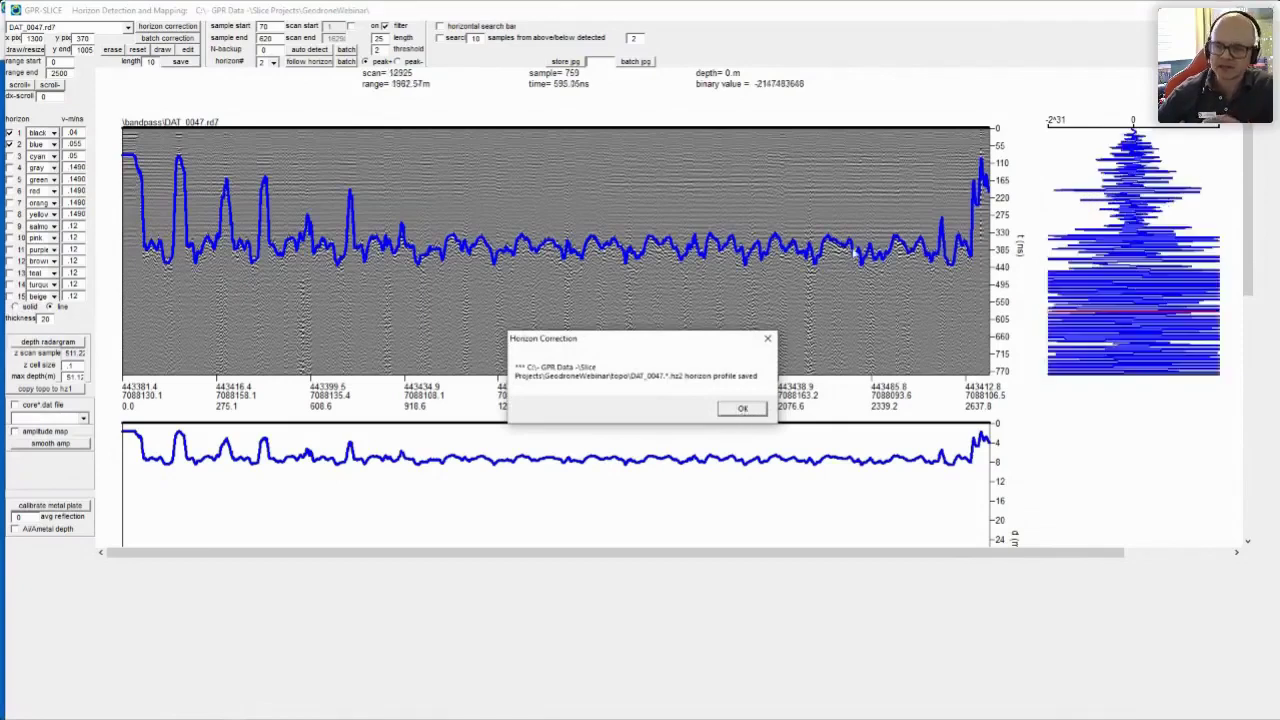
left_click(750, 411)
Limit the displayed range end to 400 and edit horizon 2 along its first descent, setting the edit length to 50
double_click(70, 73)
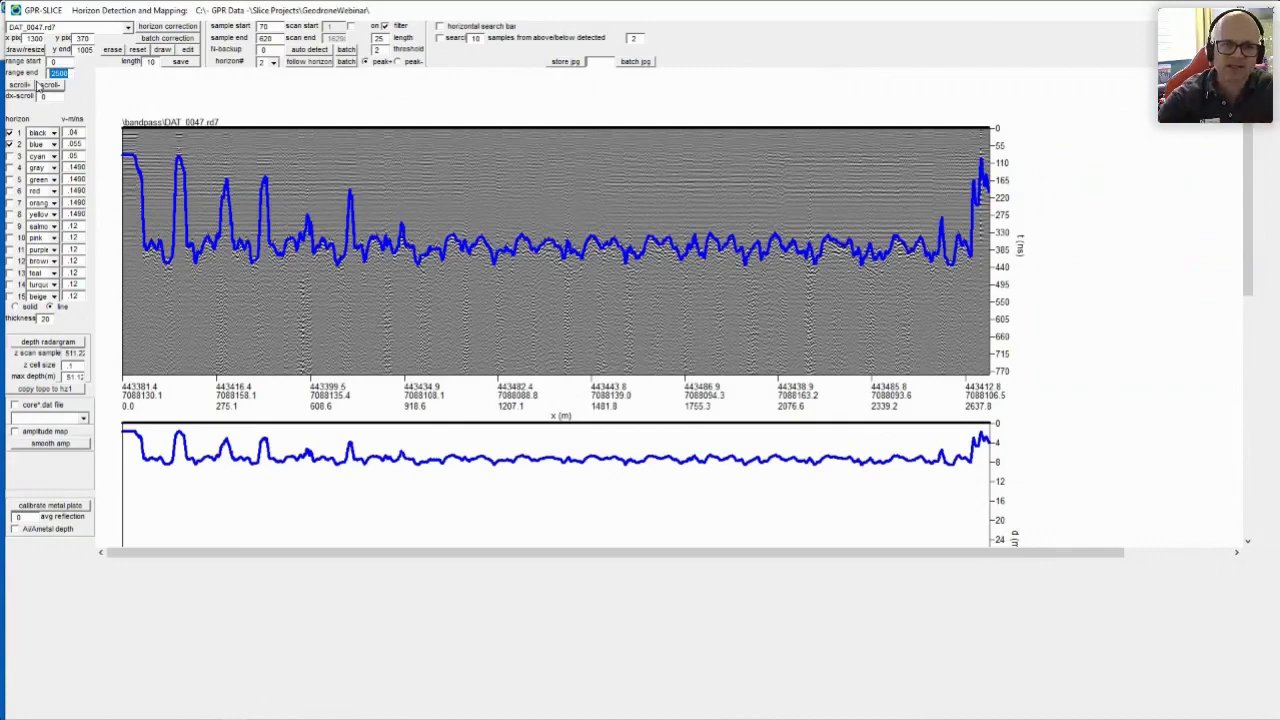
type("4")
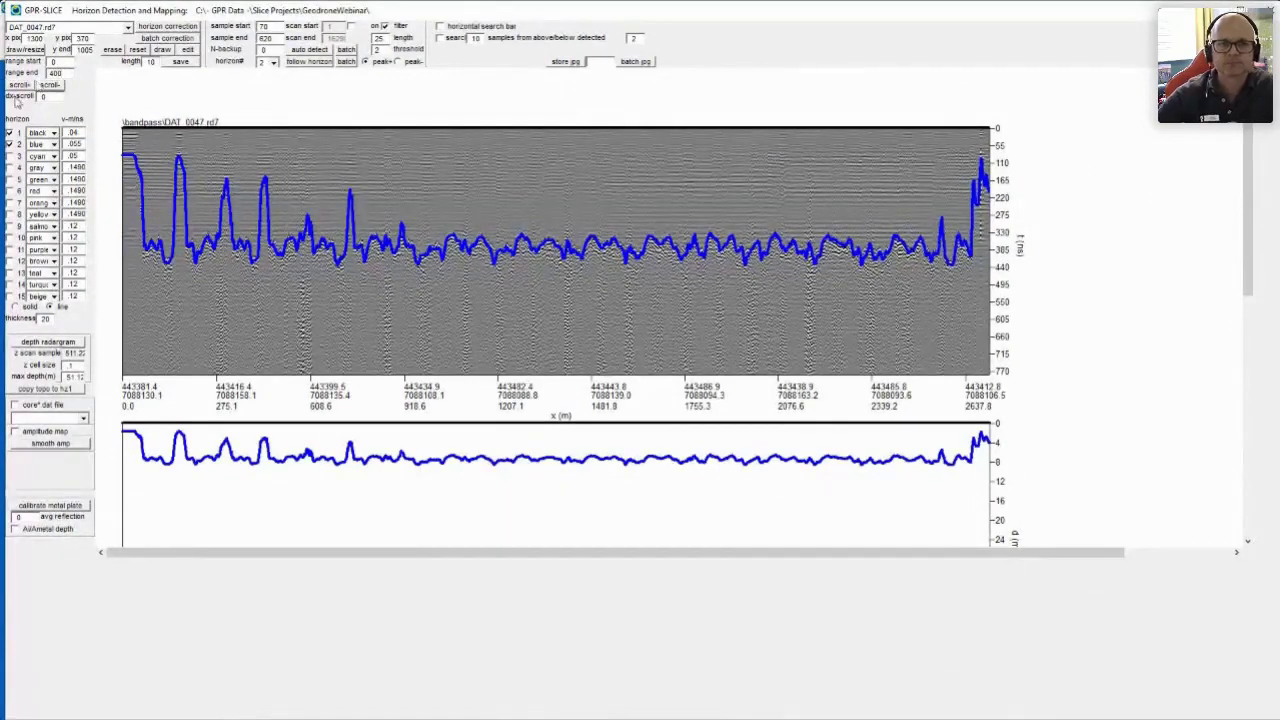
left_click(26, 86)
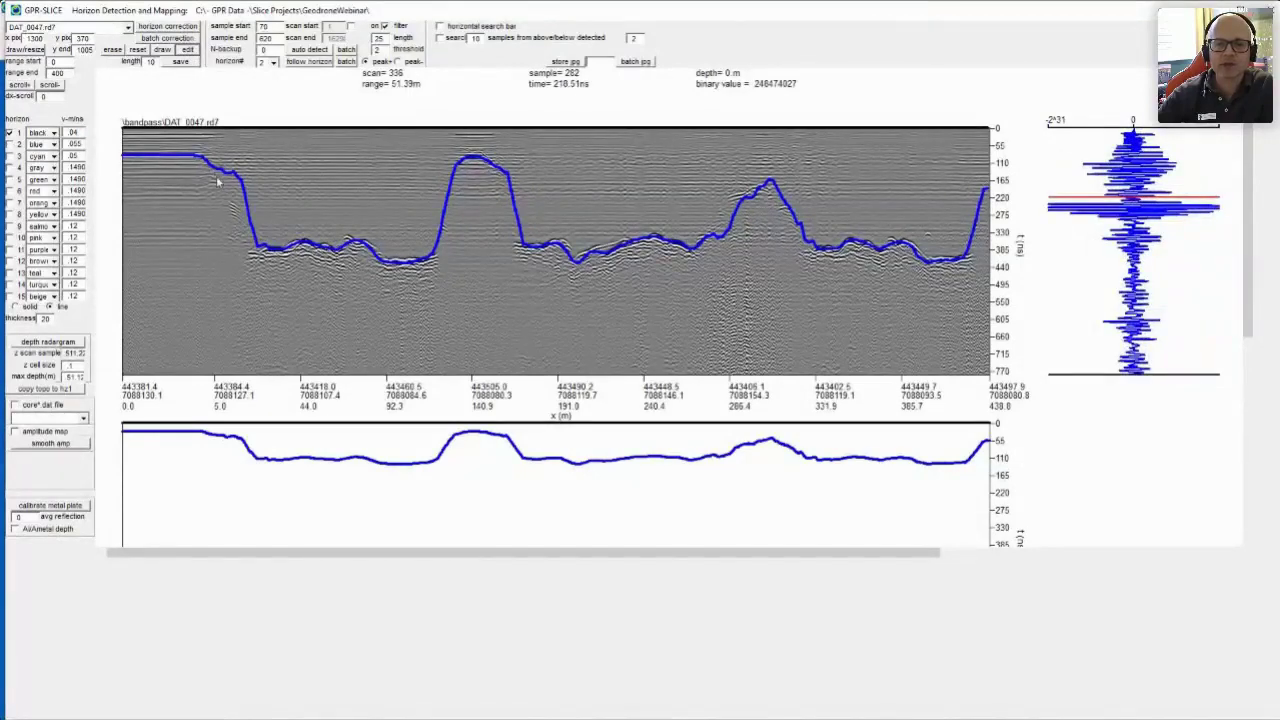
left_click(211, 169)
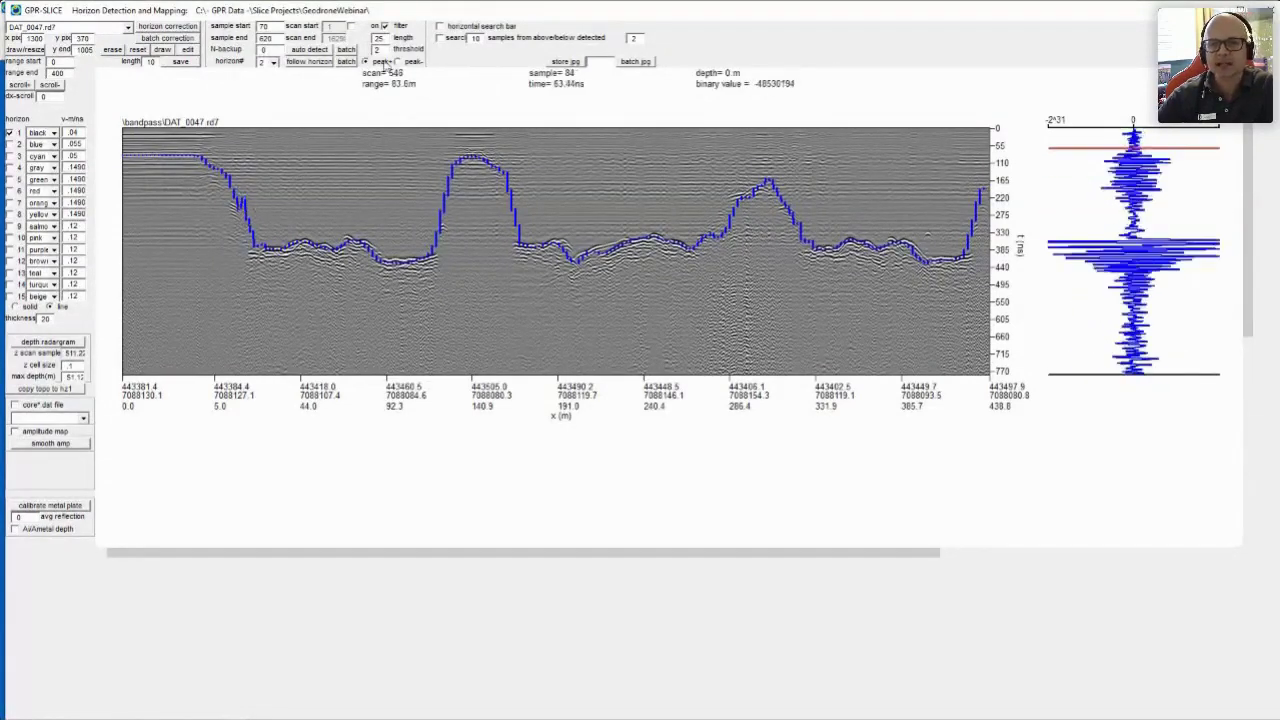
double_click(150, 61)
type("50")
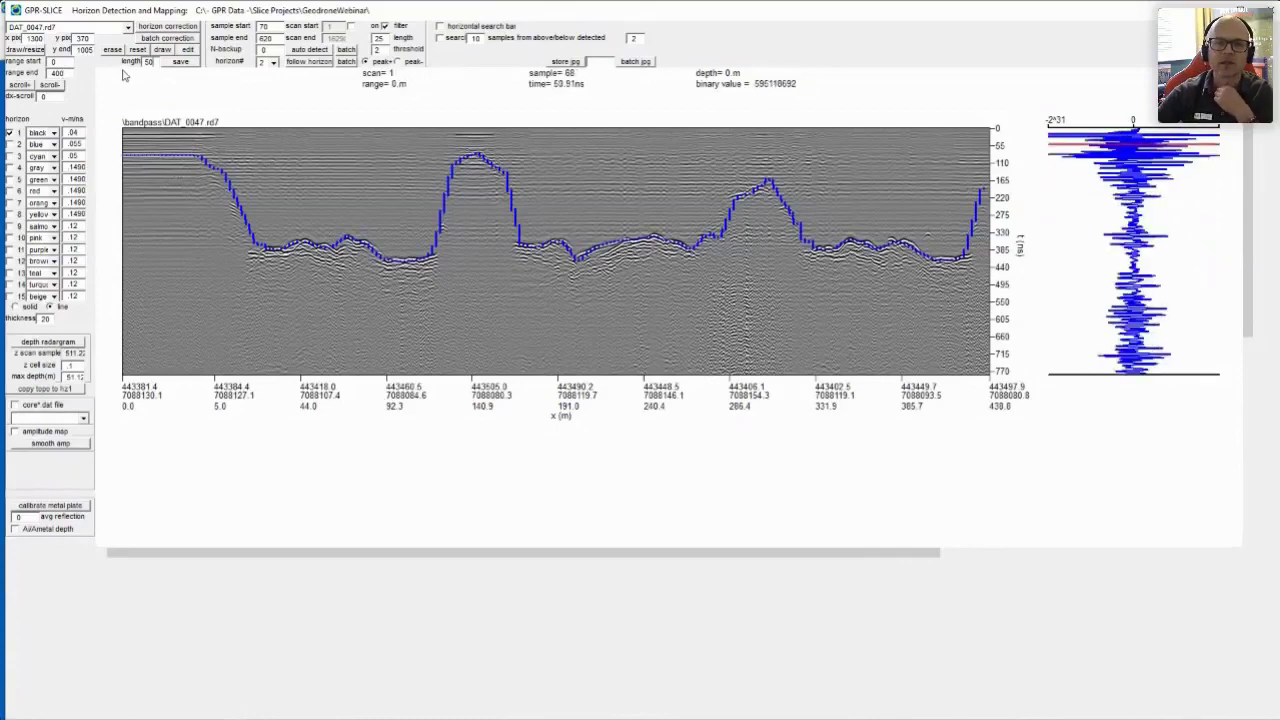
Redraw the radargram with the range end at 2500, save the edited horizon 2 profile, and close horizon detection
left_click(42, 50)
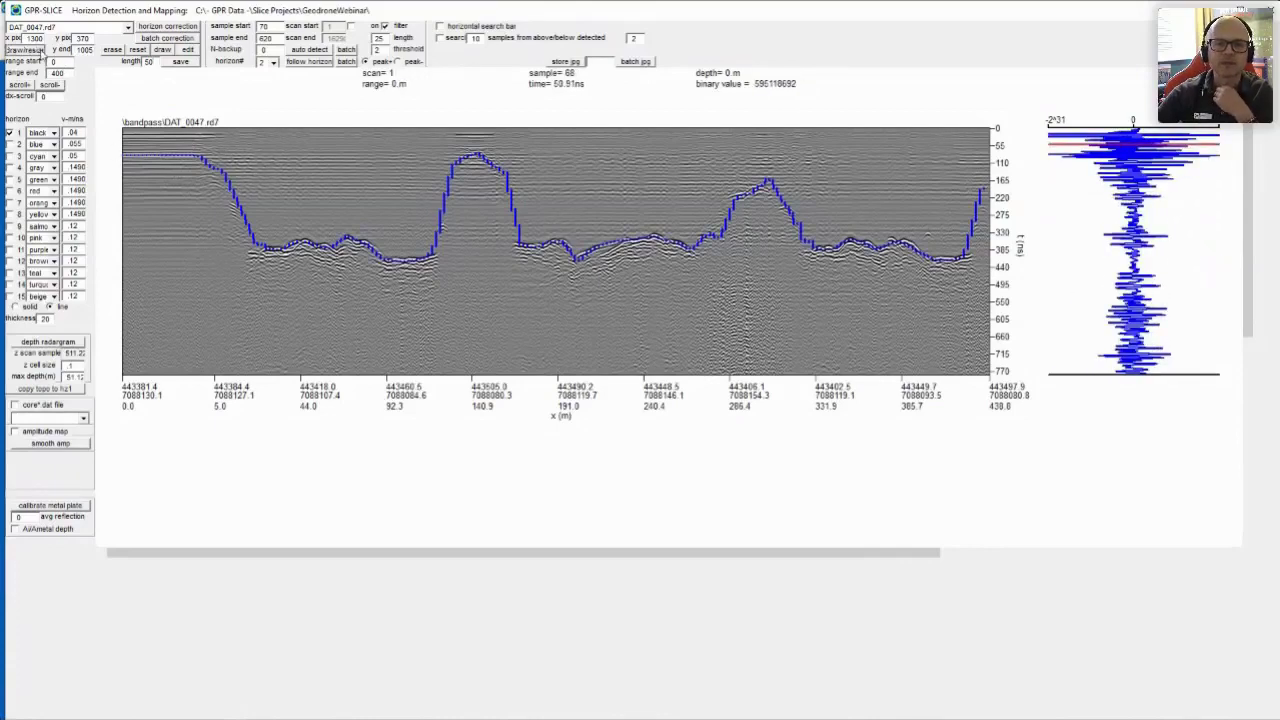
left_click(181, 62)
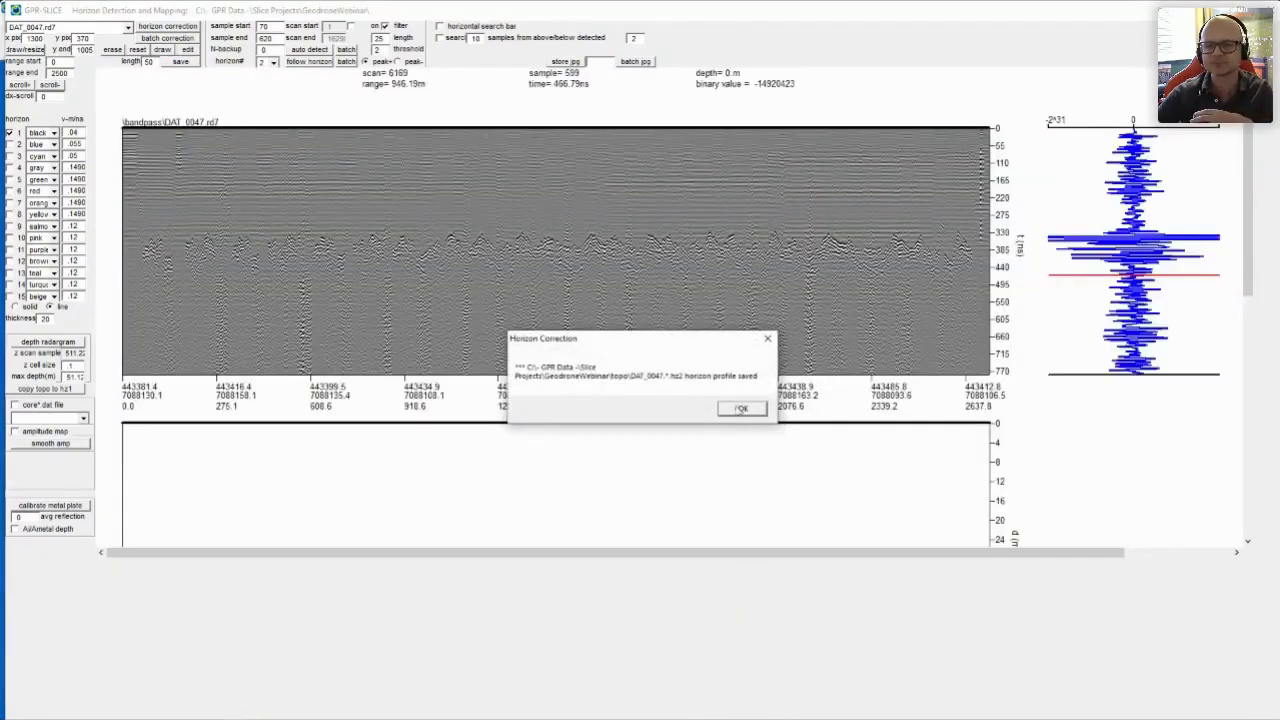
left_click(741, 409)
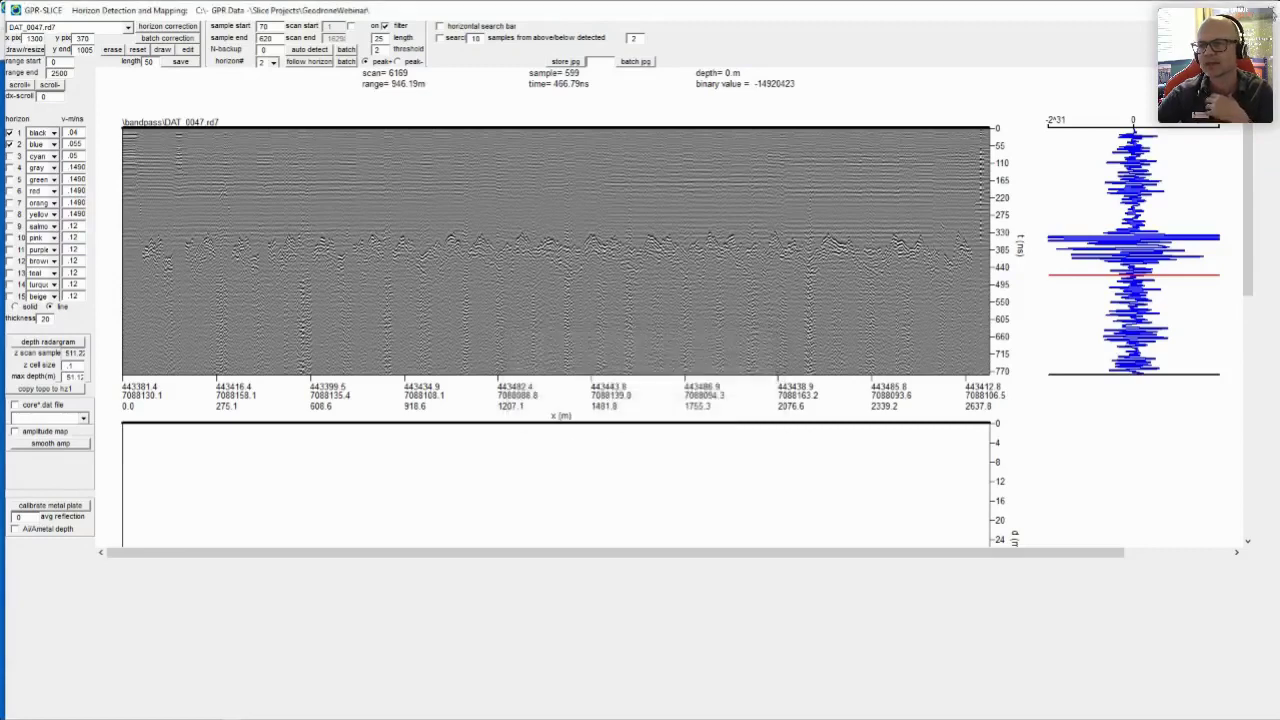
key("alt+F4")
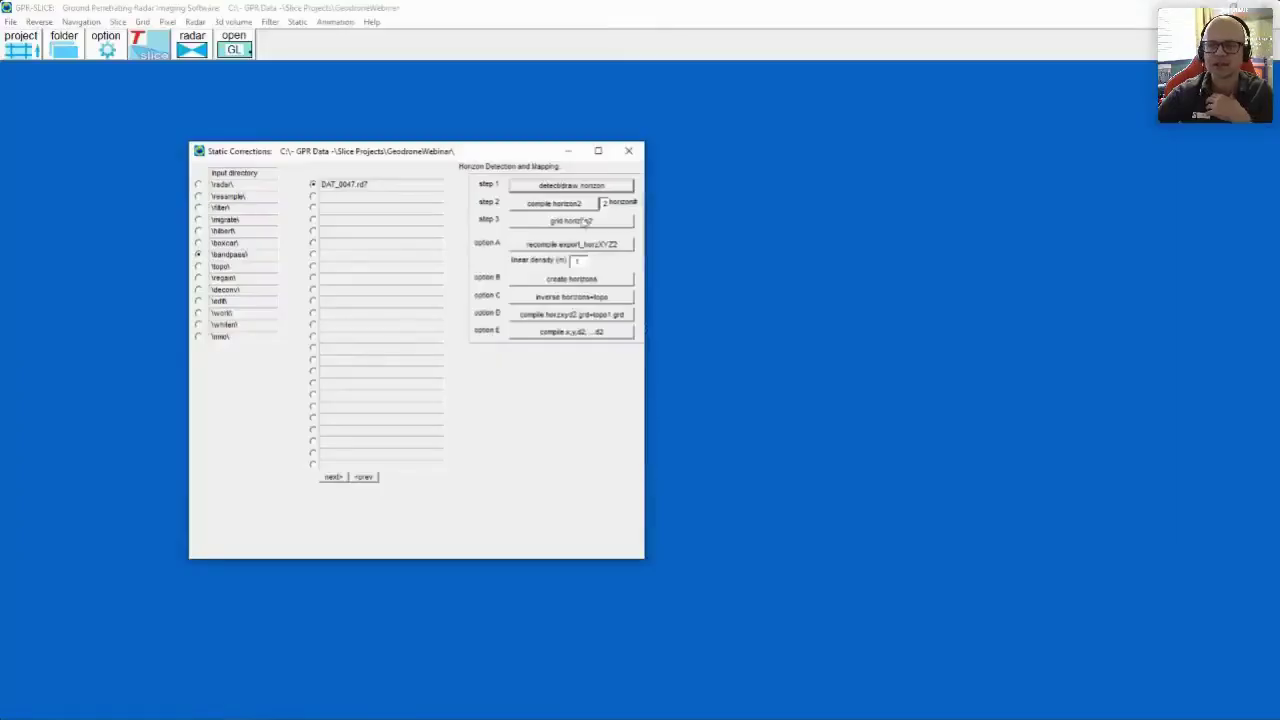
Set the horizon number to 1 and compile horizon 1
left_click(605, 203)
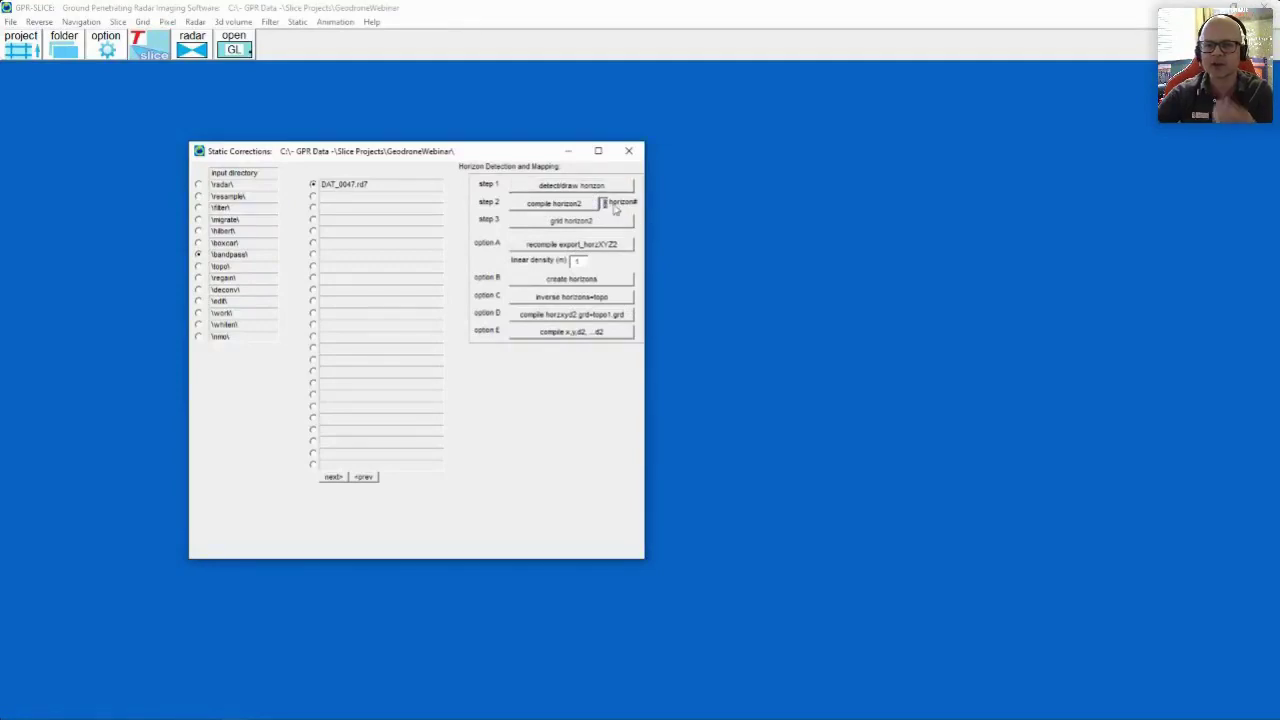
type("1")
left_click(558, 204)
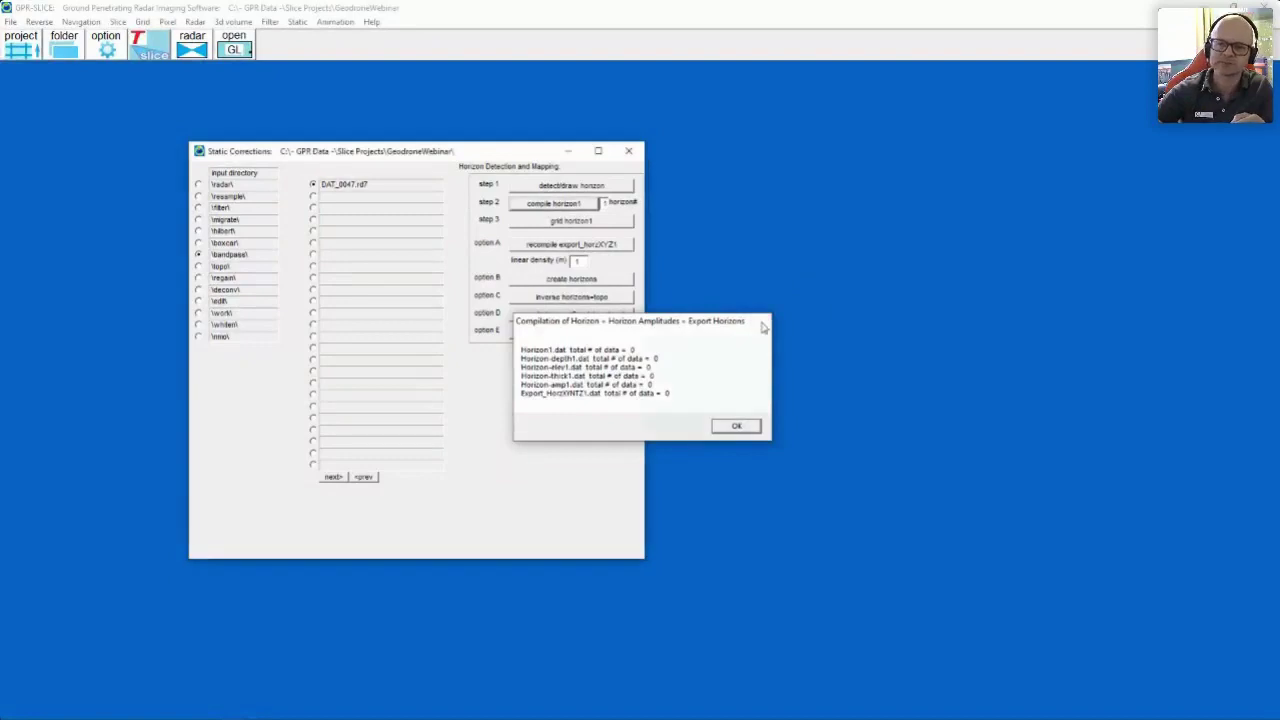
left_click(761, 321)
Set the horizon number to 2, compile horizon 2, and open its gridding settings
left_click(605, 200)
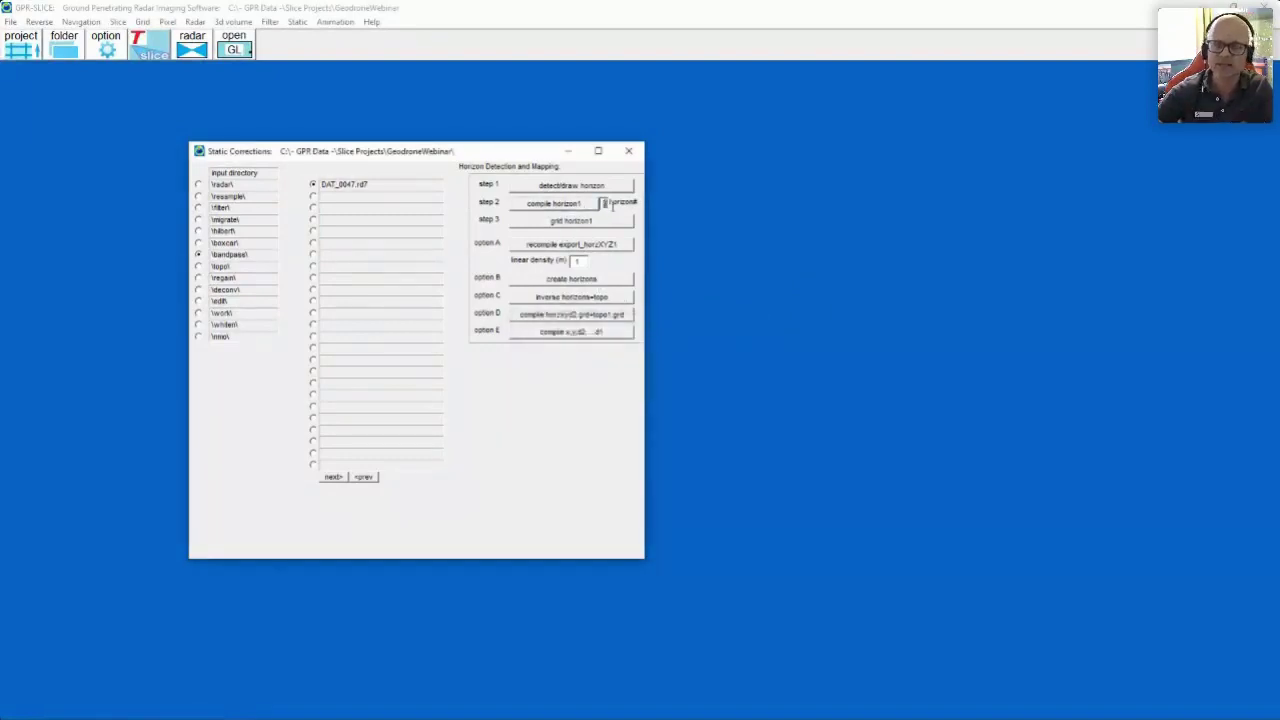
left_click(566, 204)
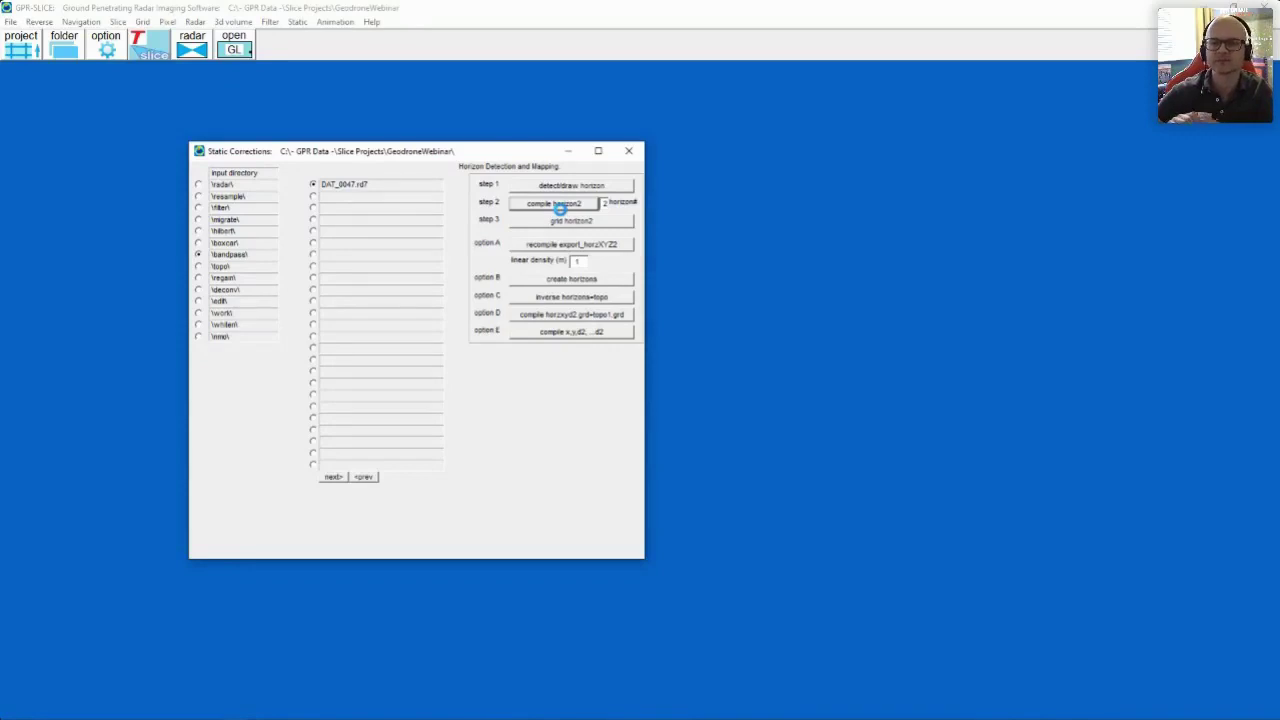
left_click(561, 205)
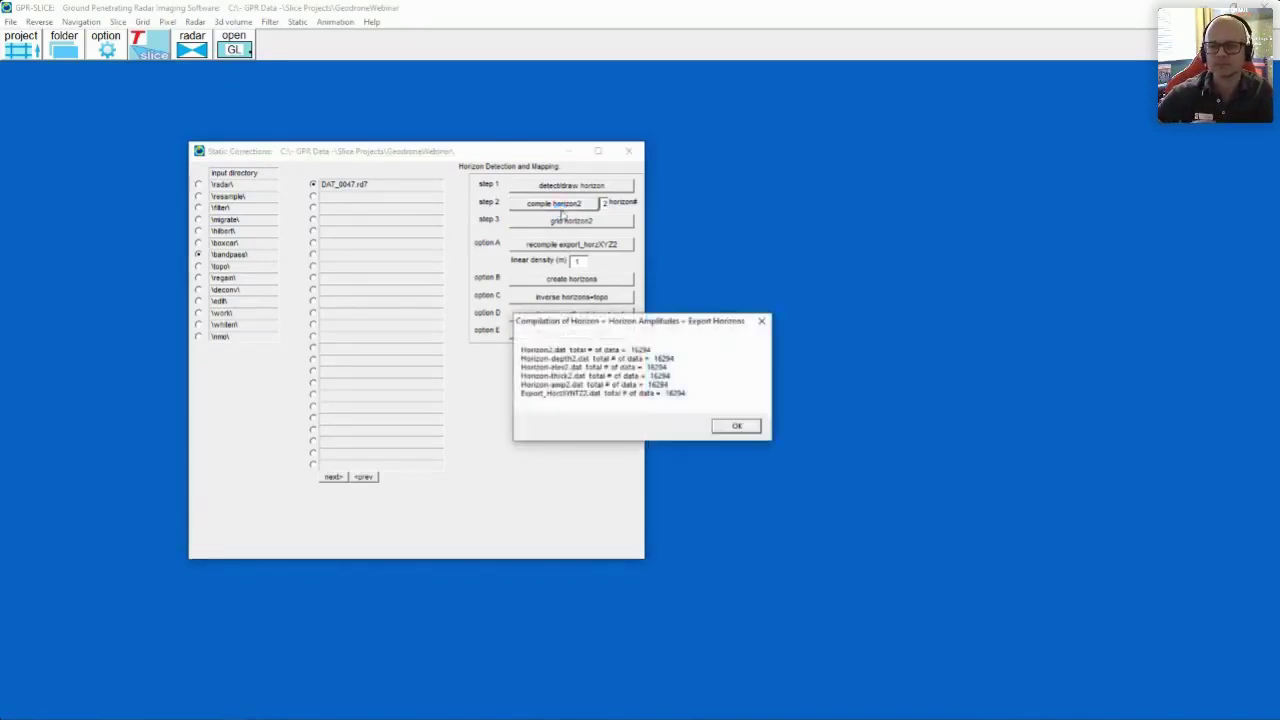
left_click(737, 426)
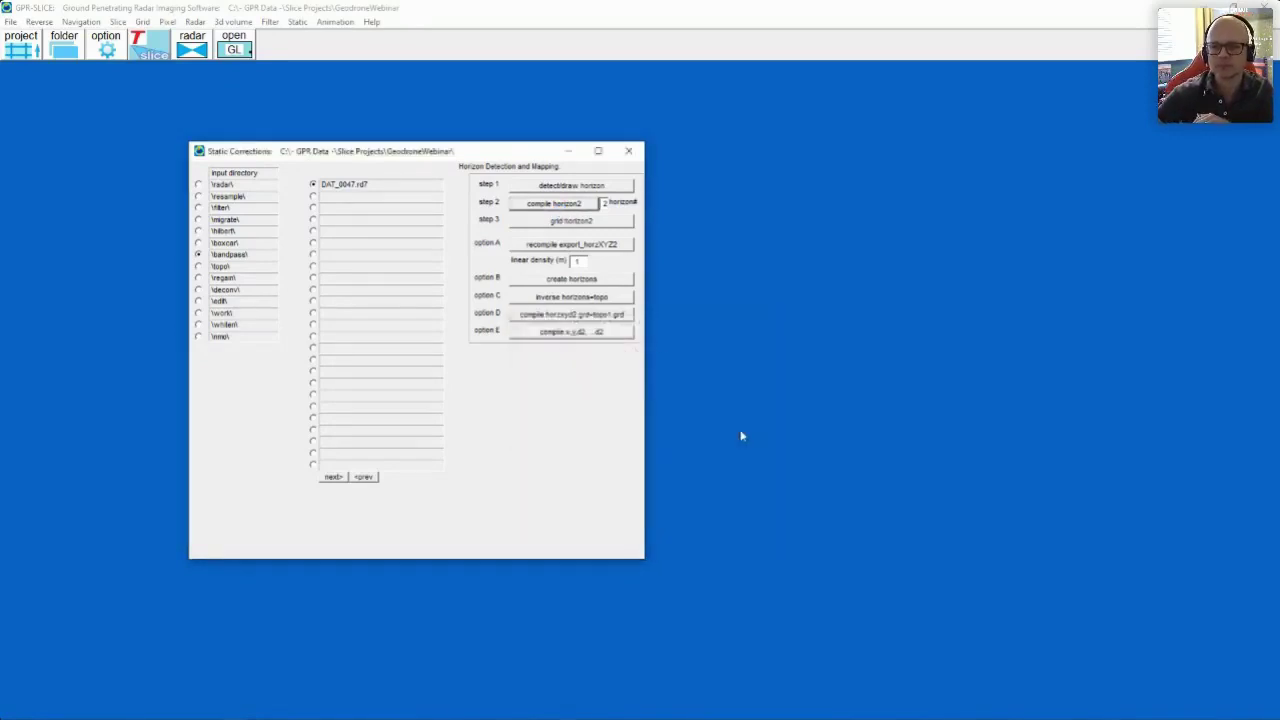
left_click(572, 221)
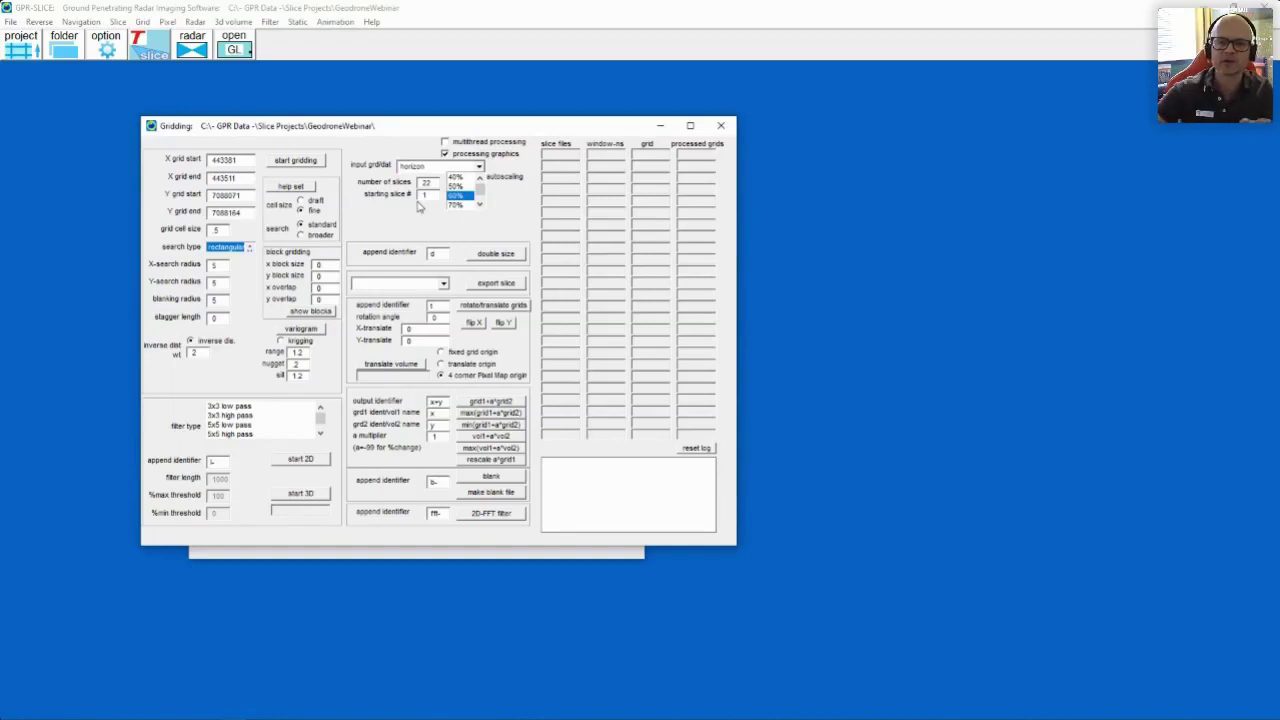
Fill in the suggested gridding parameters, and set the X search, Y search and blanking radii to 5
left_click(290, 187)
left_click_drag(224, 268, 165, 263)
type("5")
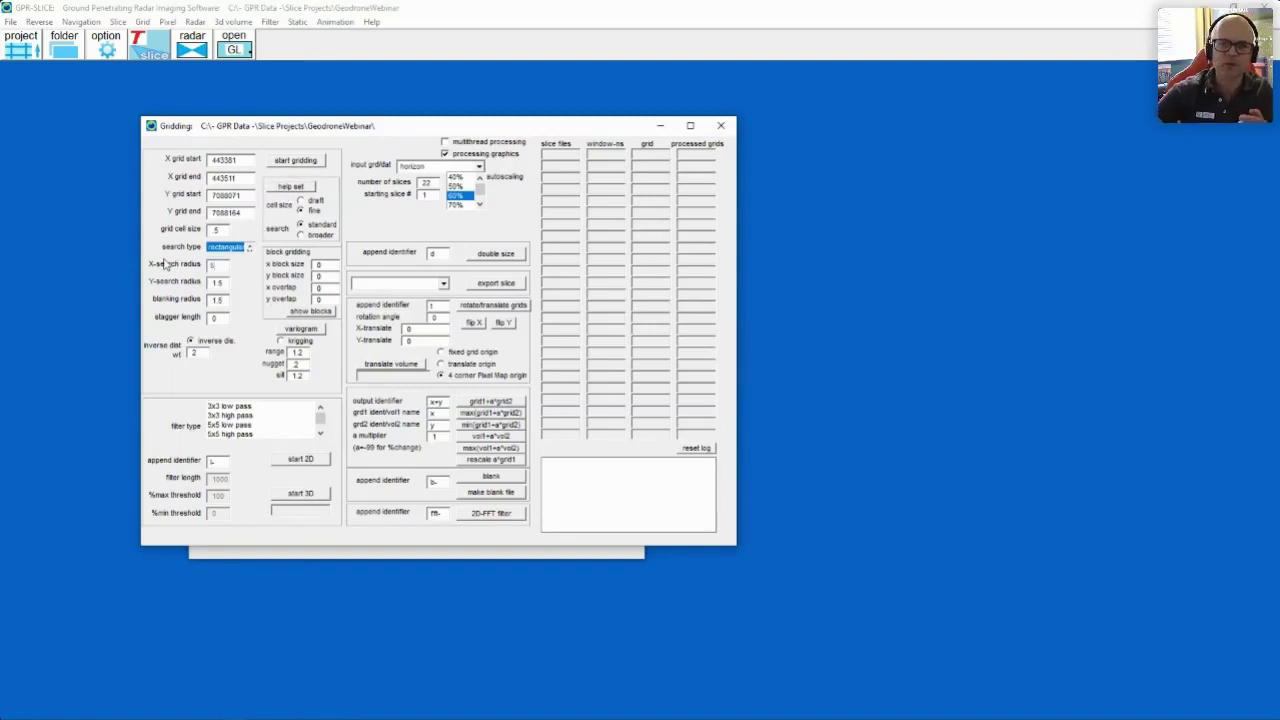
left_click_drag(240, 284, 200, 299)
type("55")
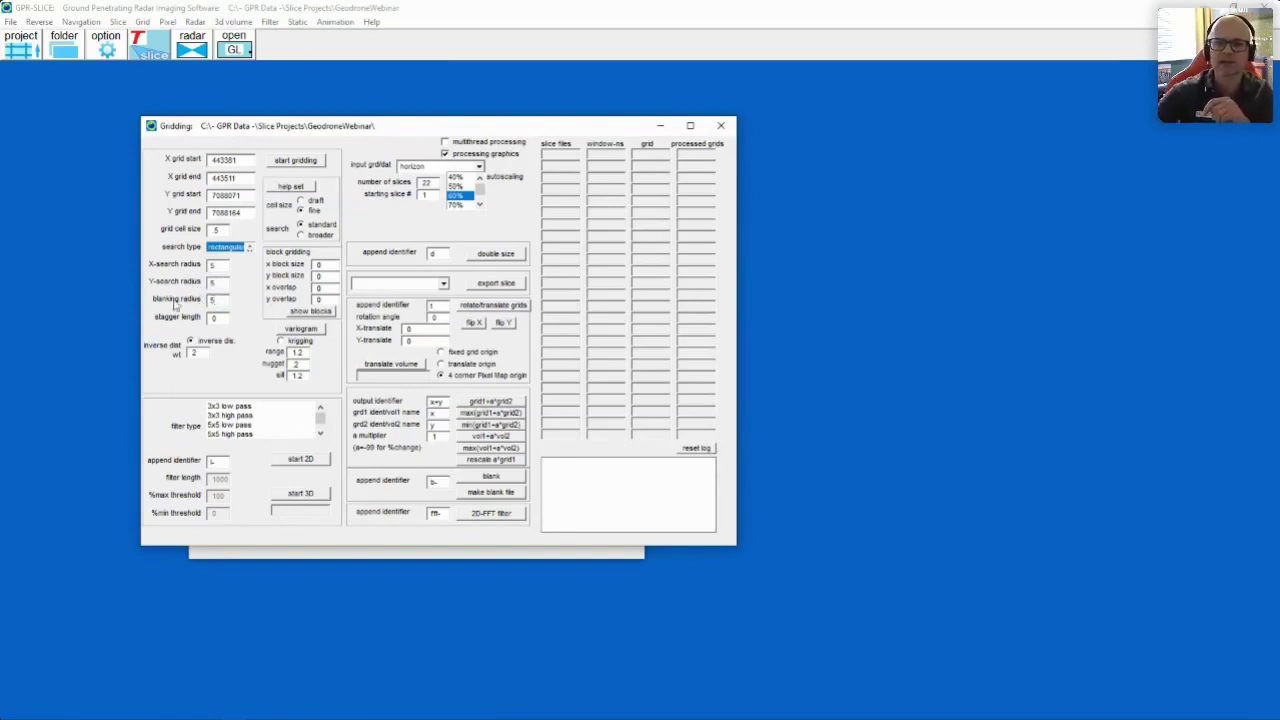
Grid the two horizons with 2 slices starting at slice 1, and close the gridding windows
left_click_drag(438, 183, 386, 190)
type("2")
double_click(422, 195)
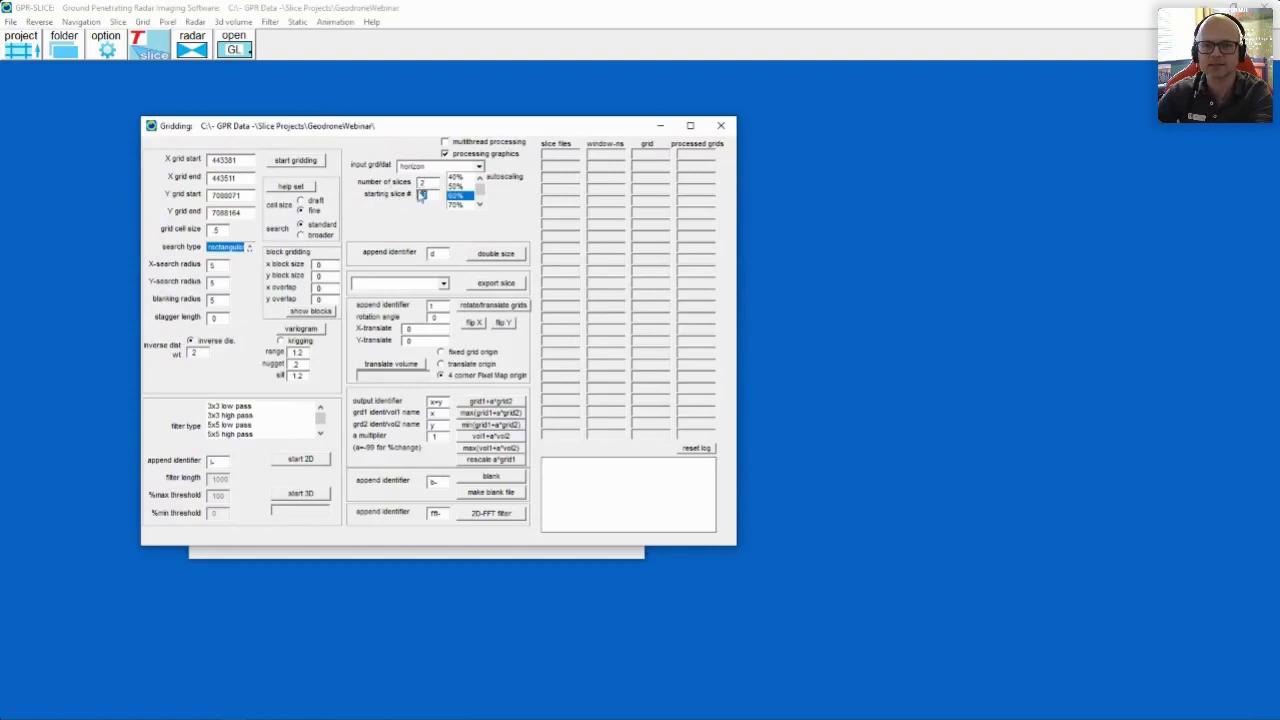
left_click(319, 162)
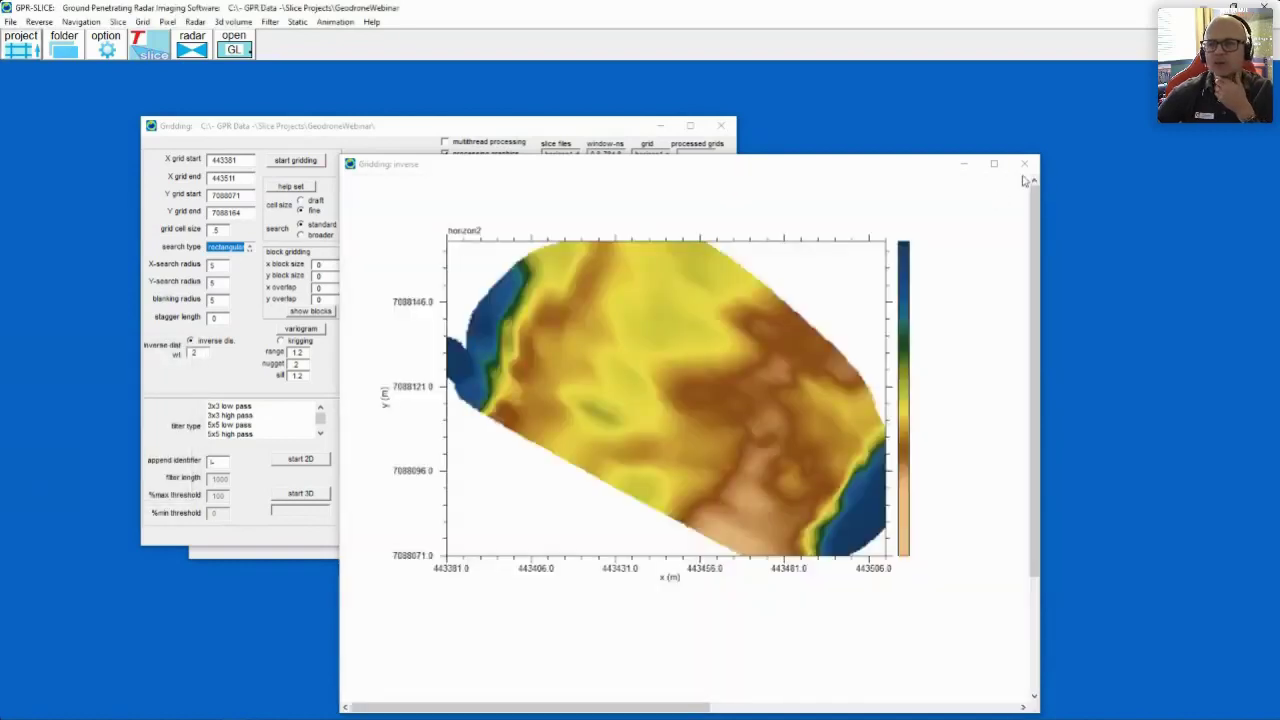
left_click(1025, 164)
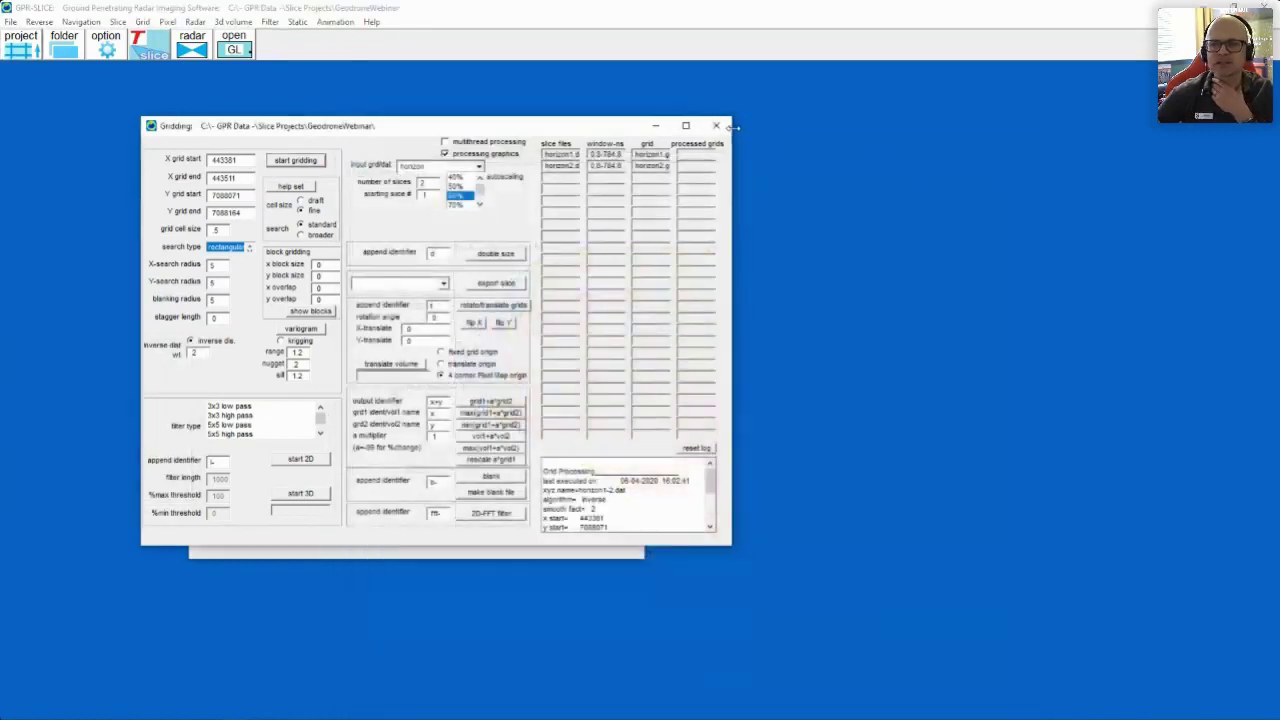
left_click(716, 126)
left_click(626, 151)
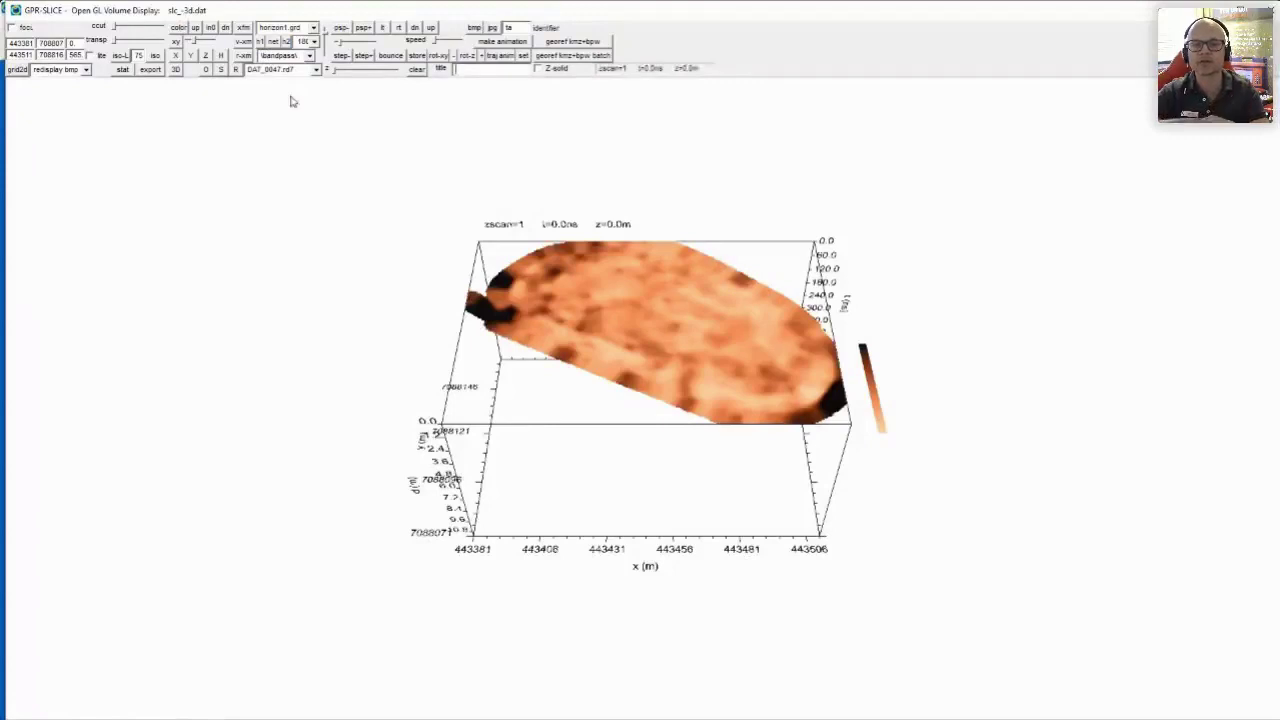
Load horizon2.grd in the Open GL volume display and draw it as a 3D horizon surface
left_click(313, 29)
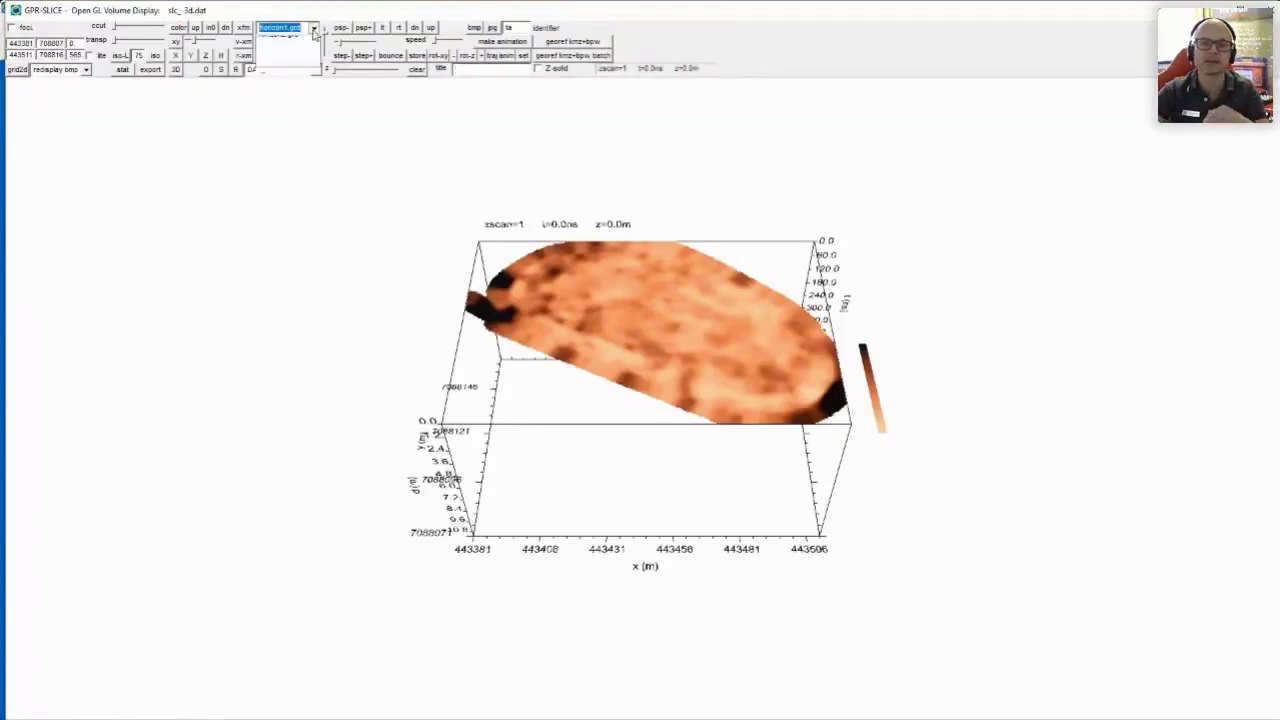
left_click(302, 43)
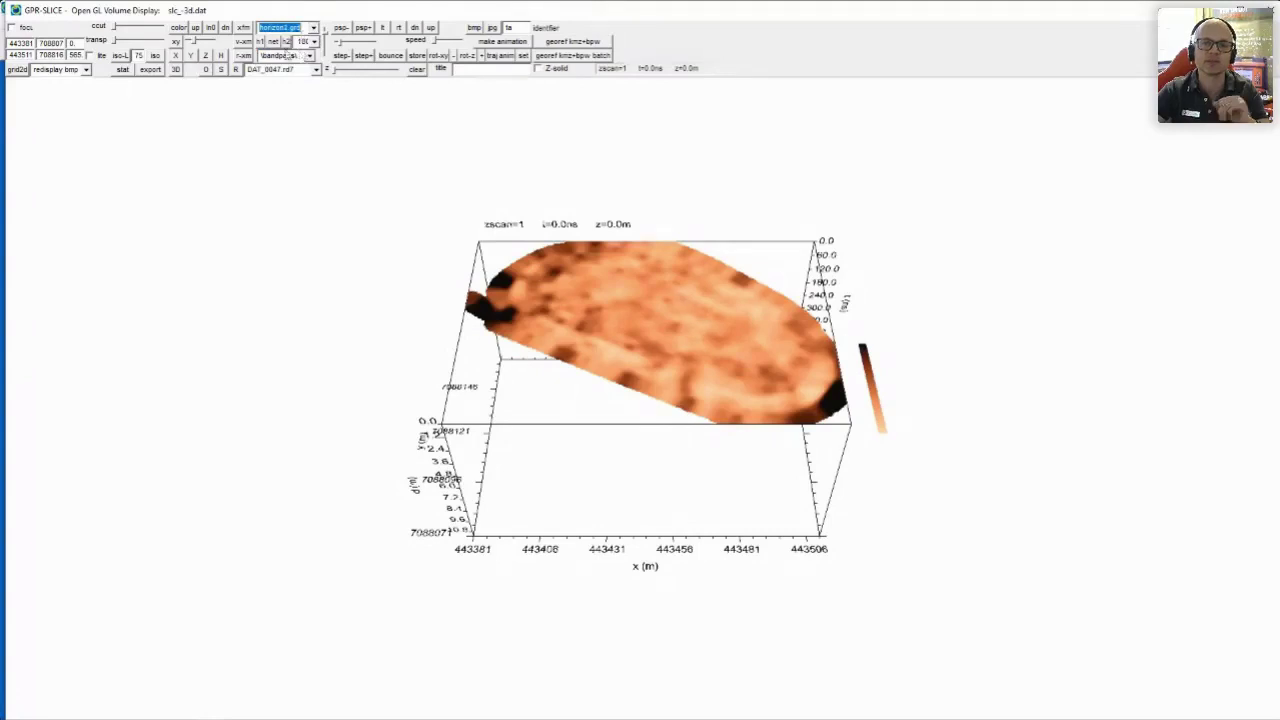
left_click(260, 42)
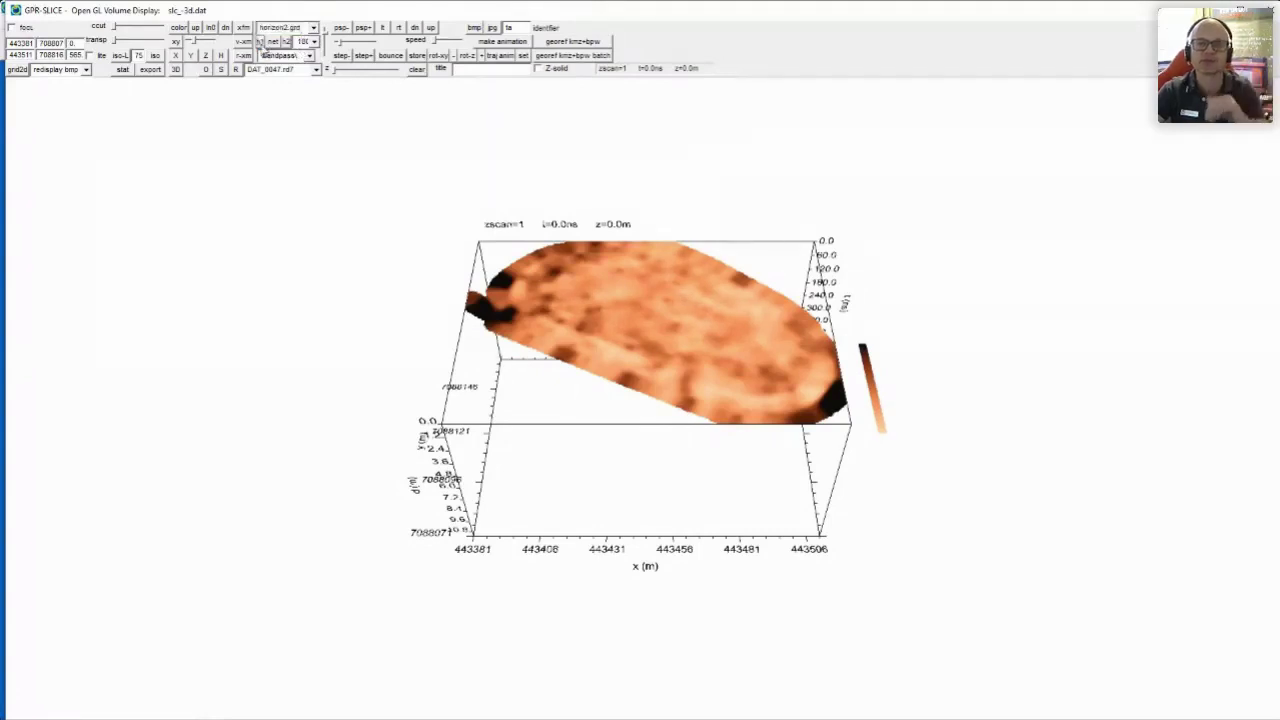
Examine the relief of the horizon 2 surface from above, from the side and at oblique angles
left_click_drag(603, 417, 655, 355)
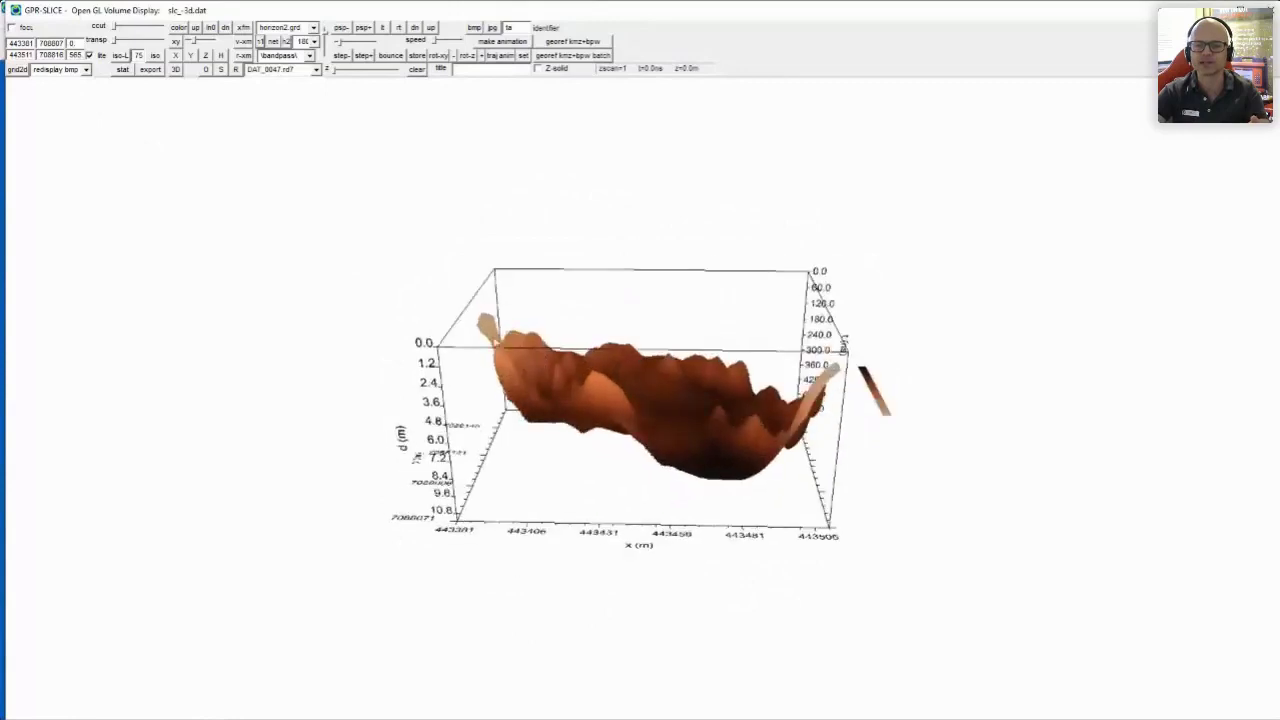
left_click_drag(648, 405, 697, 483)
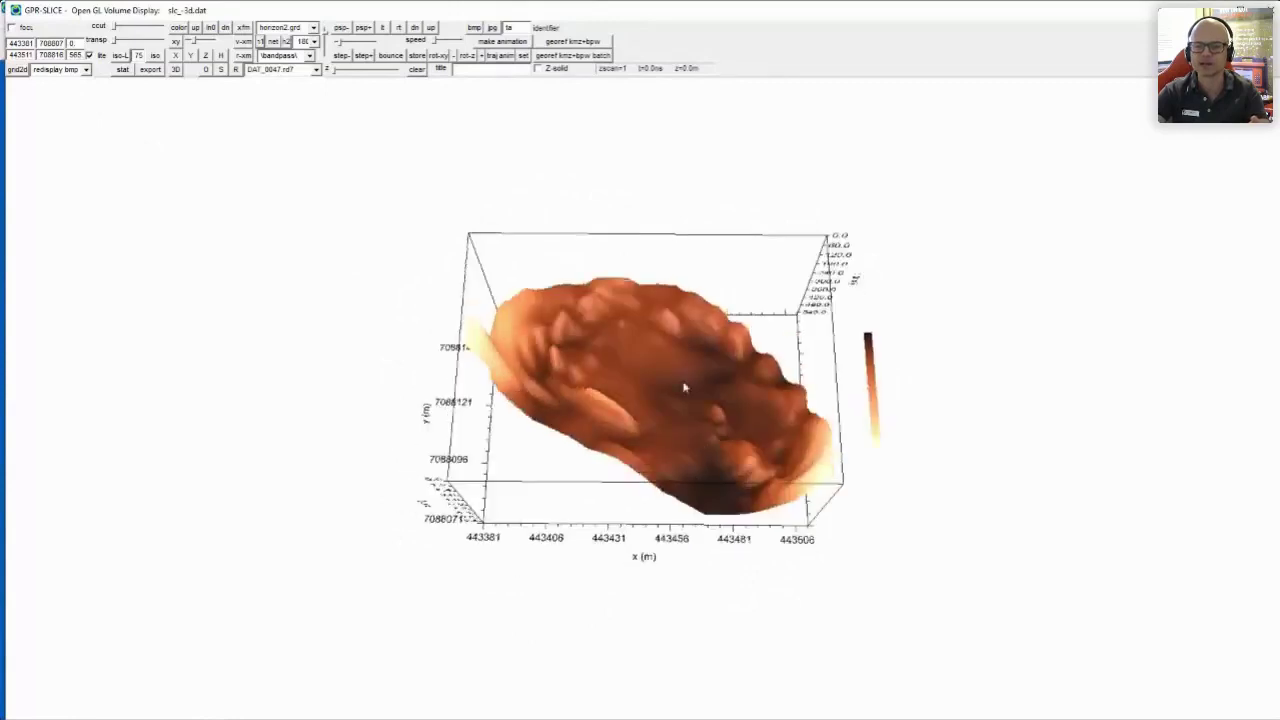
left_click_drag(684, 387, 744, 388)
left_click_drag(665, 418, 610, 411)
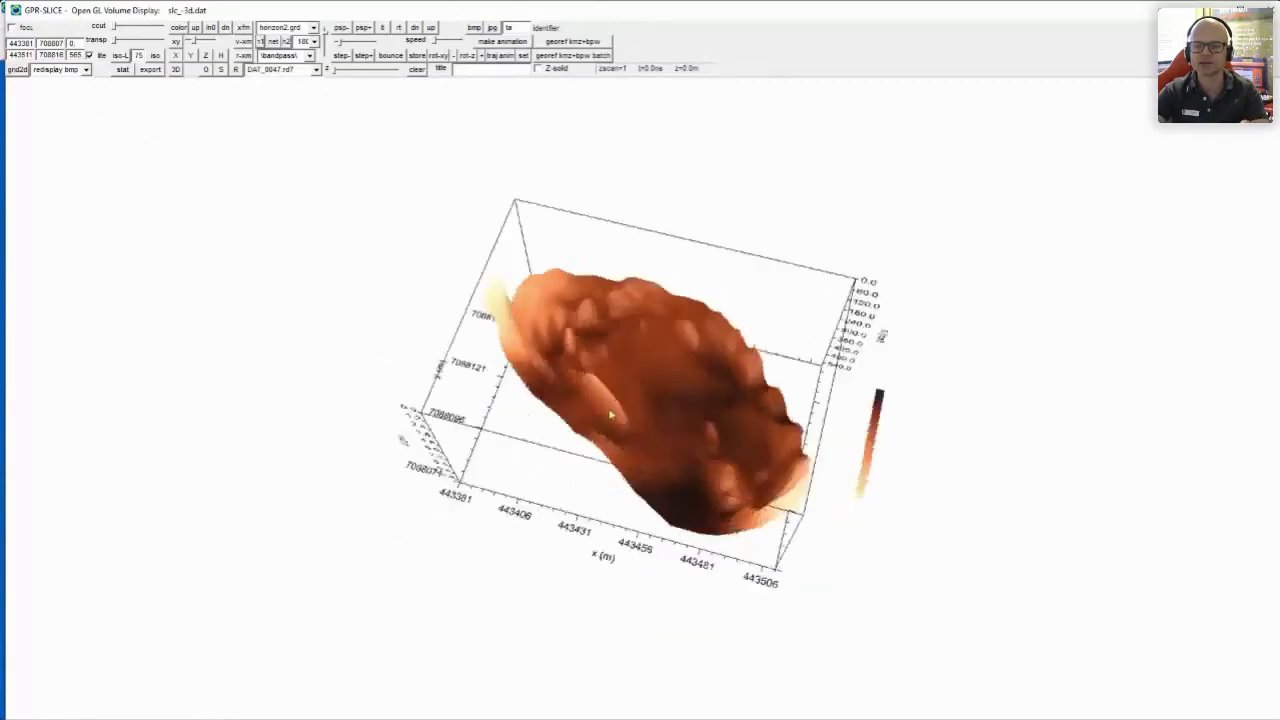
left_click_drag(686, 391, 677, 371)
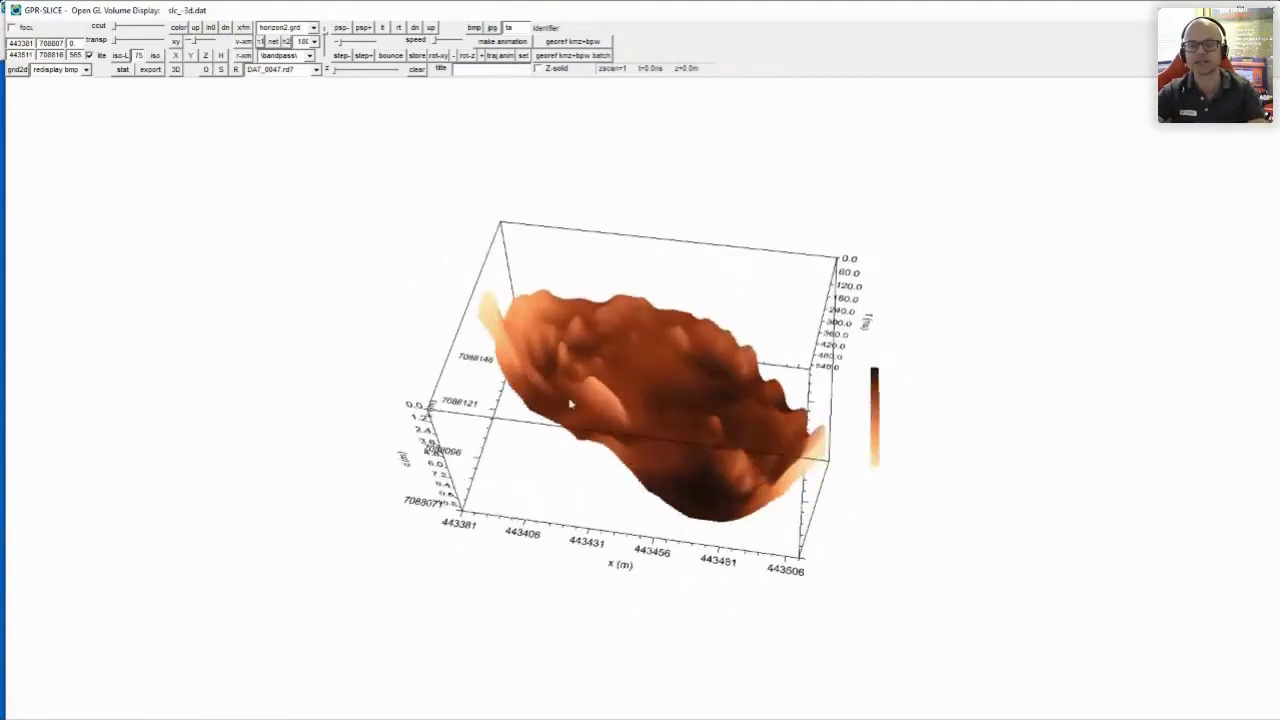
left_click_drag(664, 448, 570, 345)
left_click_drag(771, 420, 745, 375)
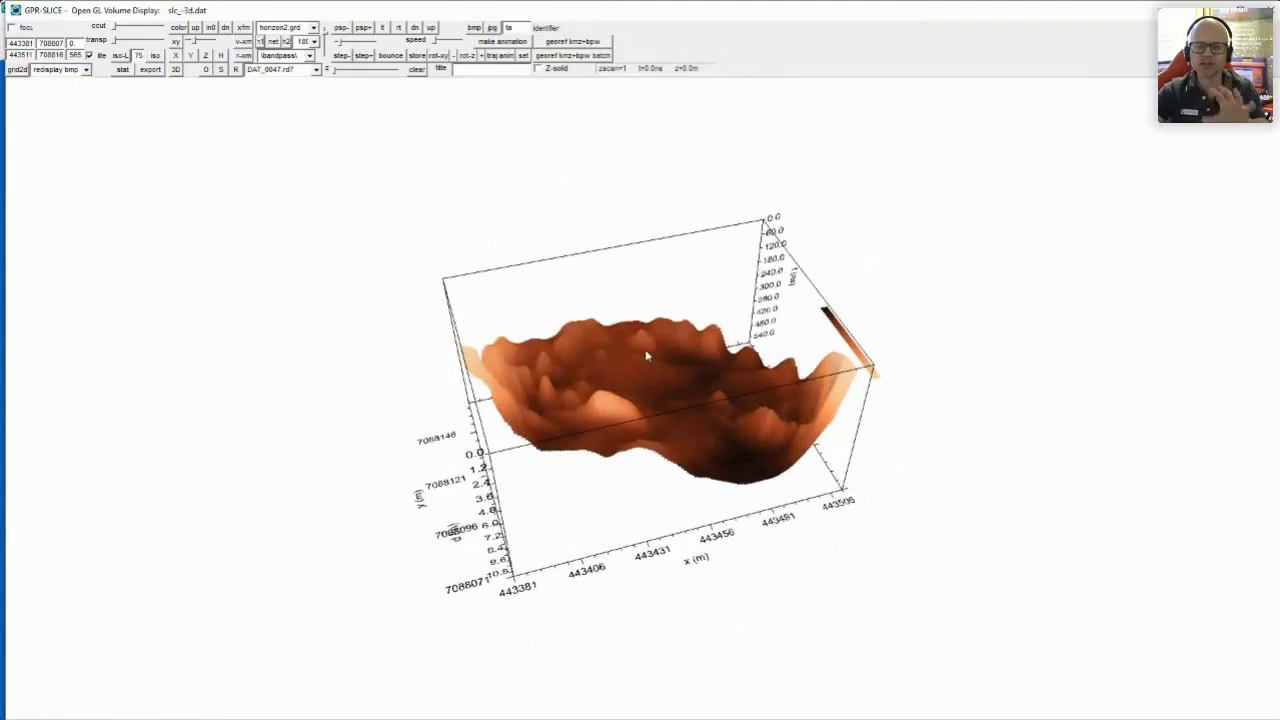
left_click_drag(648, 357, 656, 360)
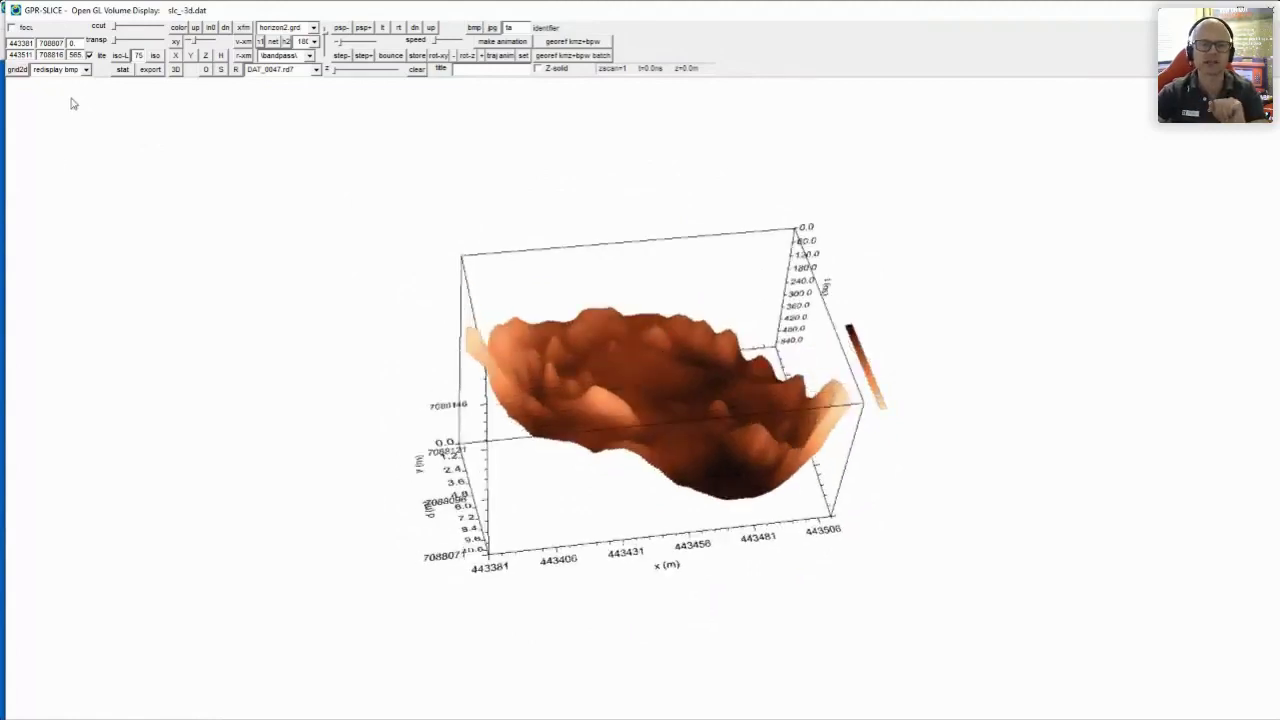
Open the bmp image overlay settings and fetch the Google satellite image of the survey site
left_click(86, 72)
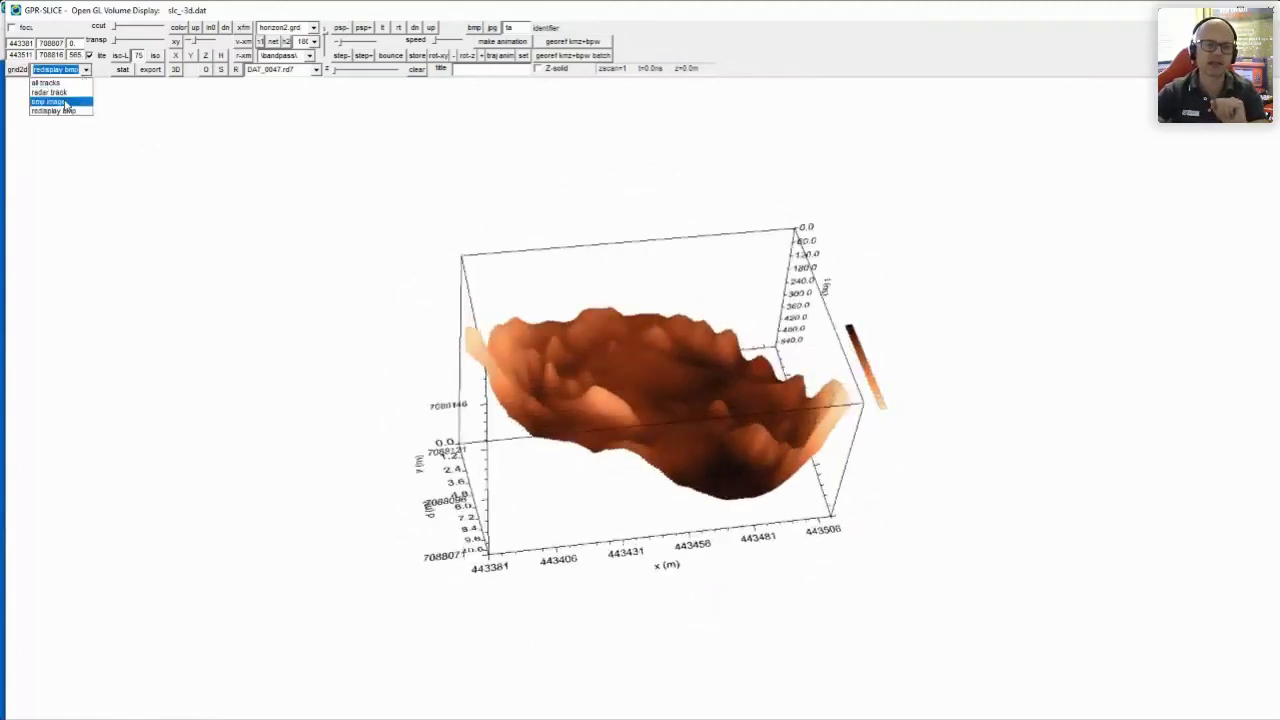
left_click(63, 103)
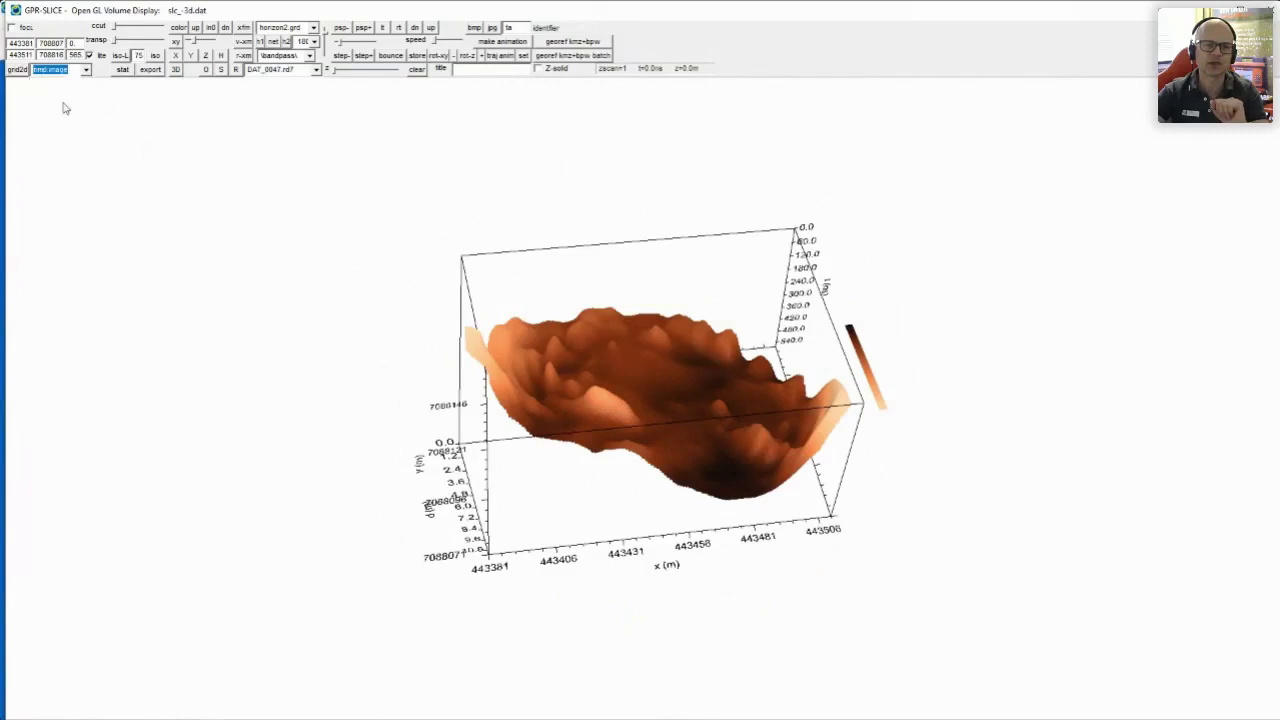
left_click(16, 72)
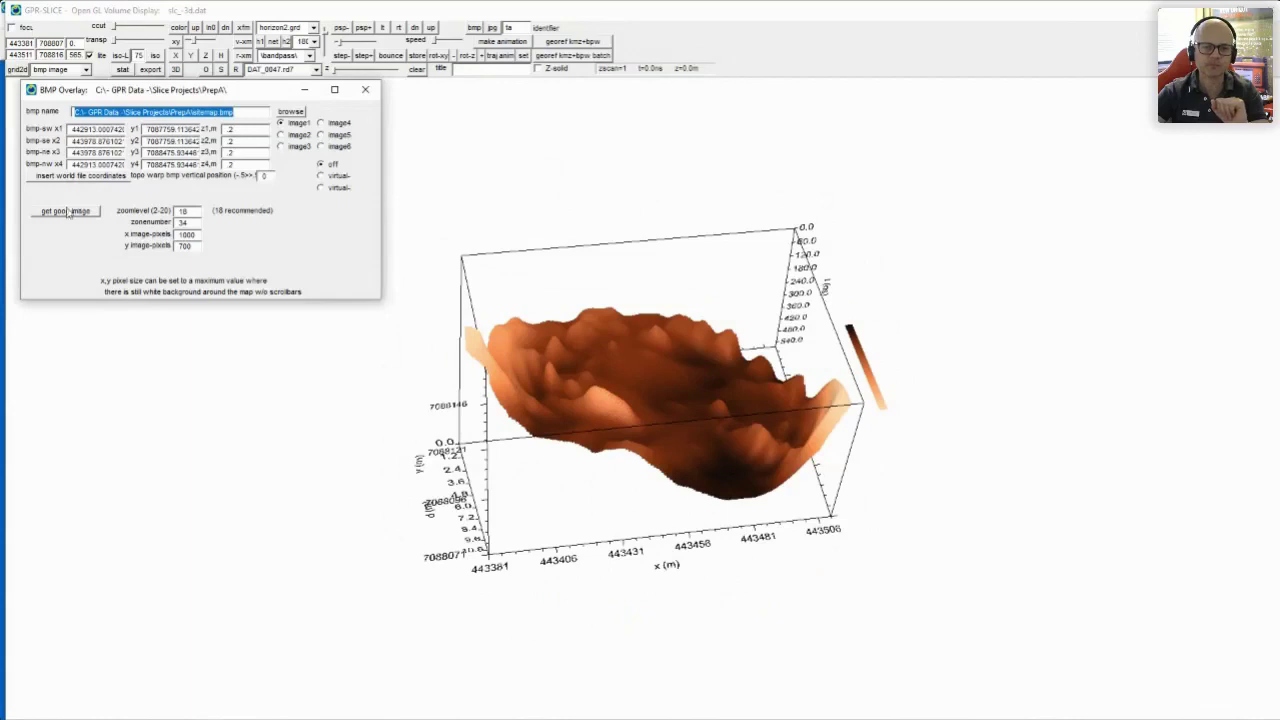
left_click(70, 215)
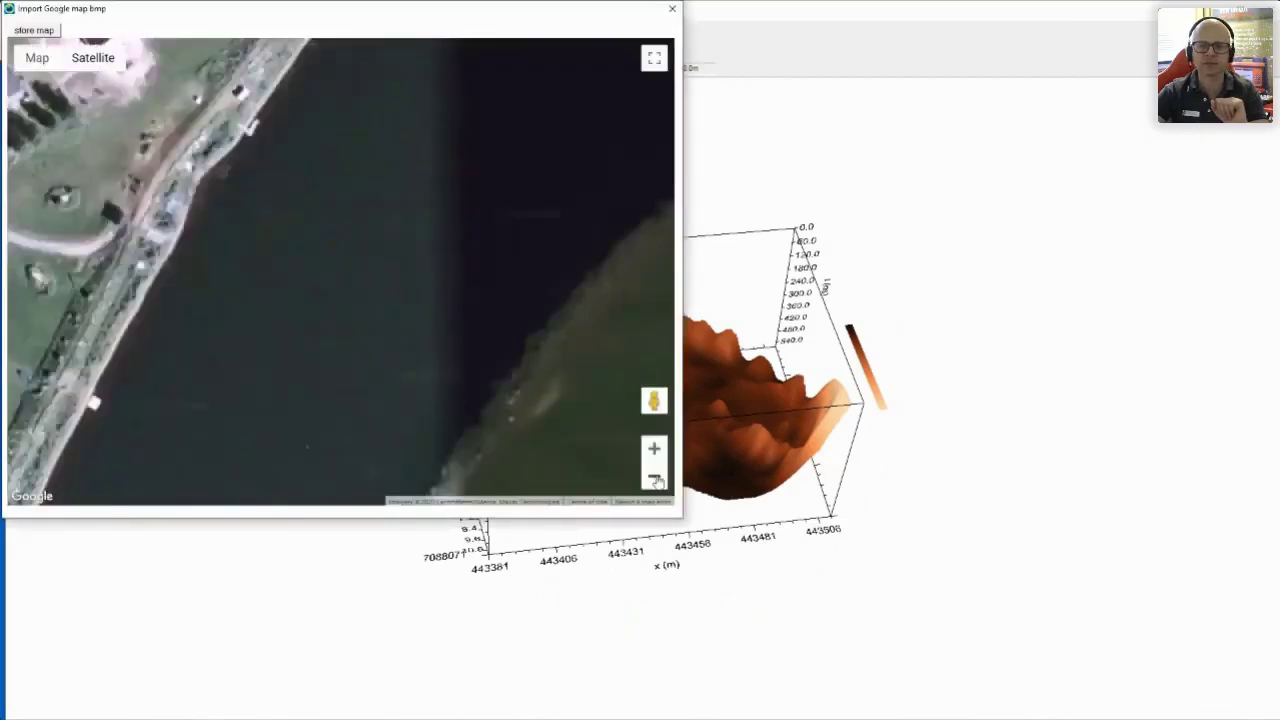
Zoom the Google map out two levels, store it as the site map bitmap, and close the overlay settings
left_click(654, 481)
left_click(654, 481)
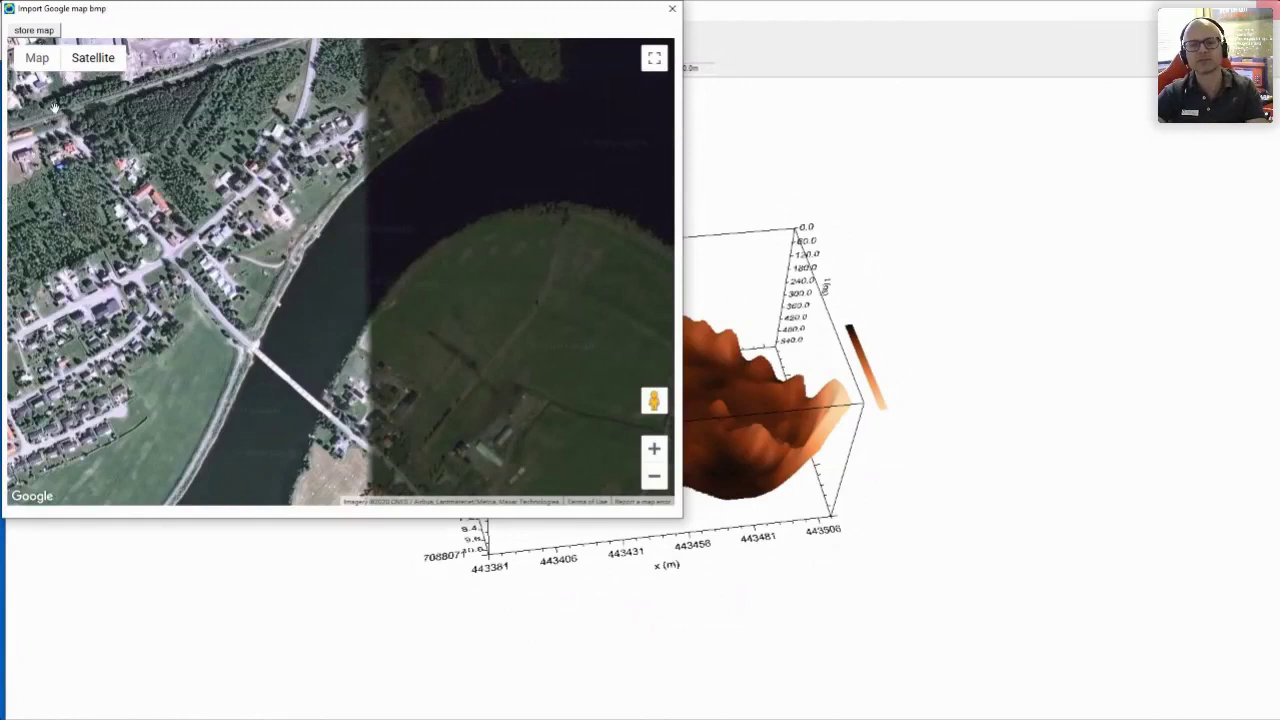
left_click(34, 30)
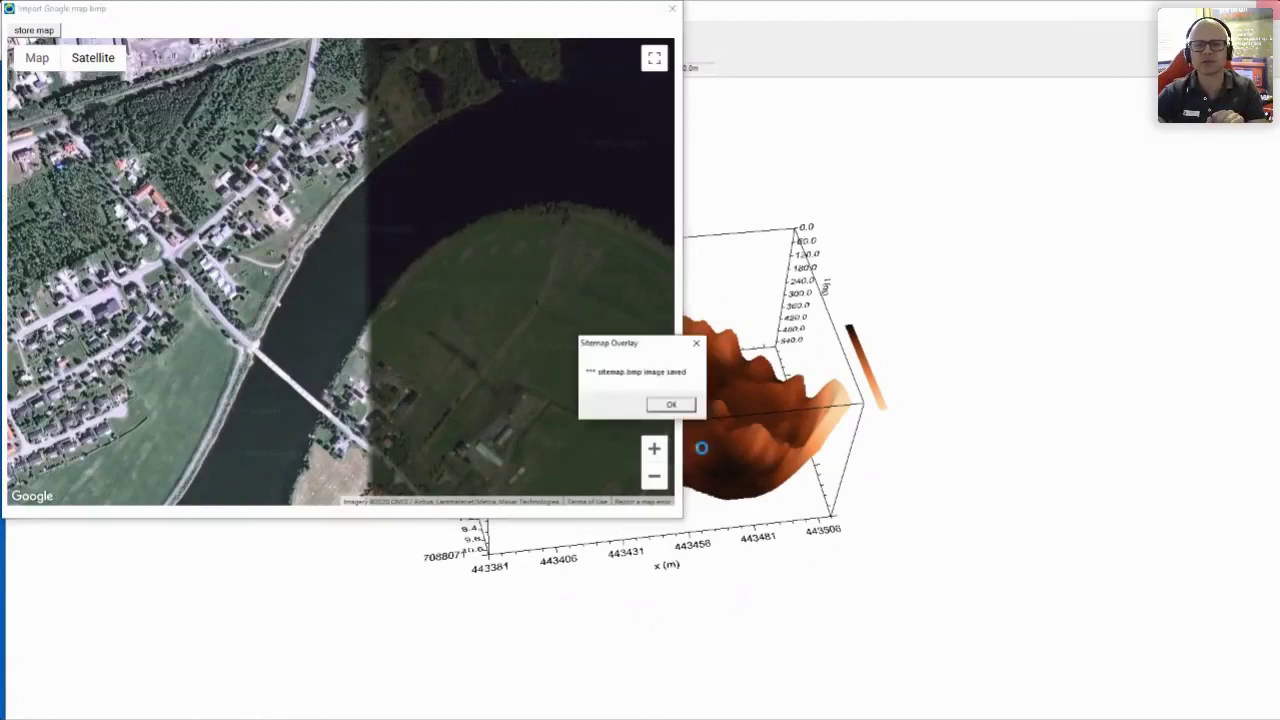
left_click(672, 404)
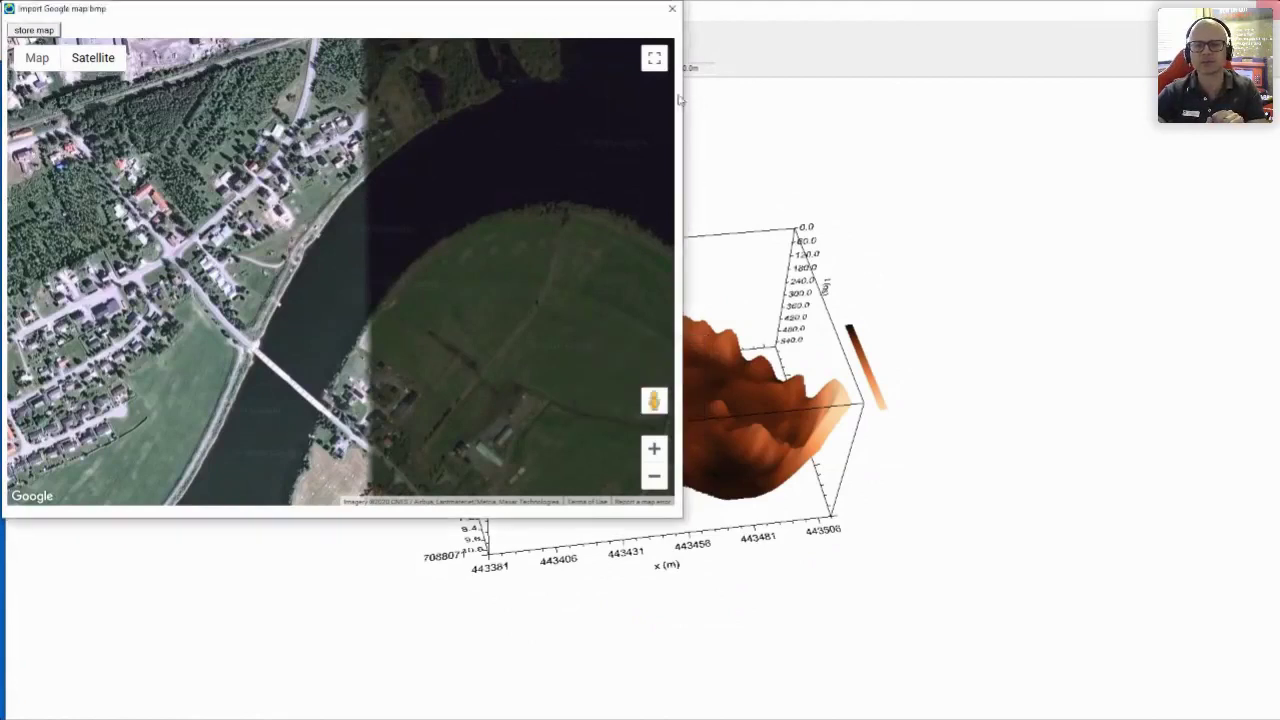
left_click(672, 8)
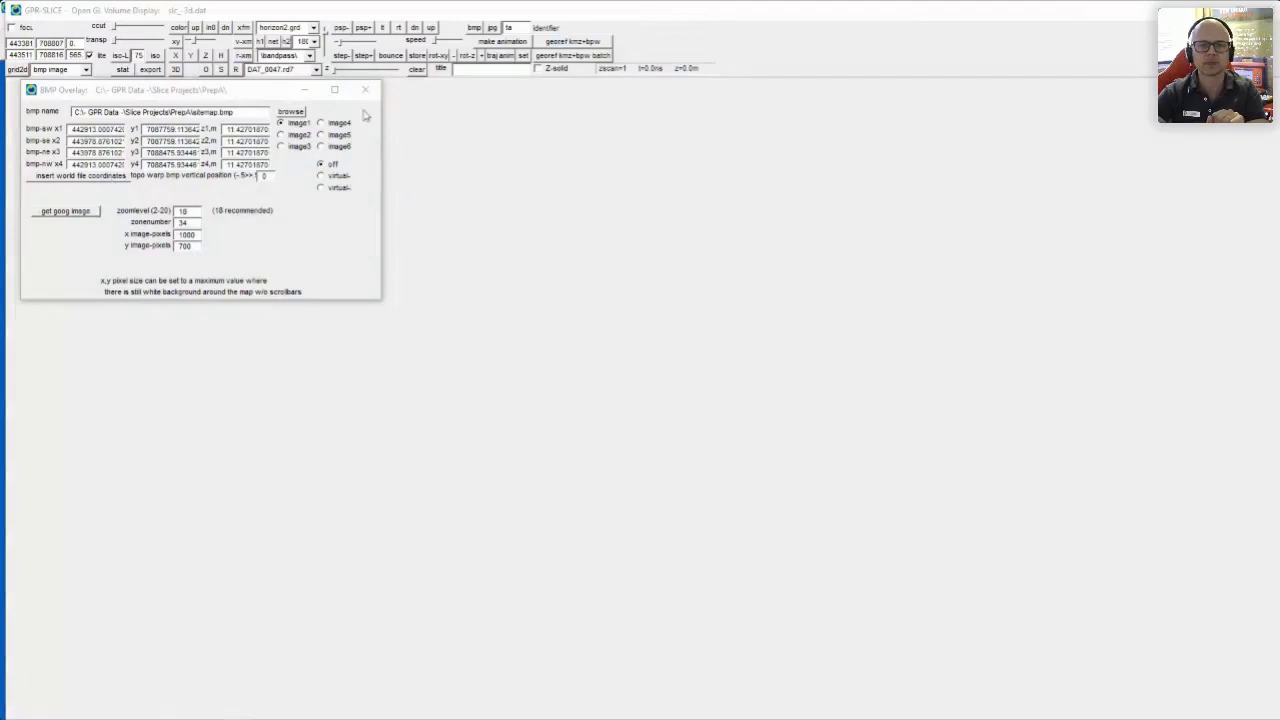
left_click(363, 96)
Examine how the horizon 2 surface sits in the river on the satellite map from different angles
mouse_move(574, 391)
left_mouse_down()
mouse_move(577, 345)
mouse_move(563, 410)
mouse_move(550, 347)
mouse_move(545, 407)
mouse_move(564, 390)
mouse_move(556, 380)
left_mouse_up()
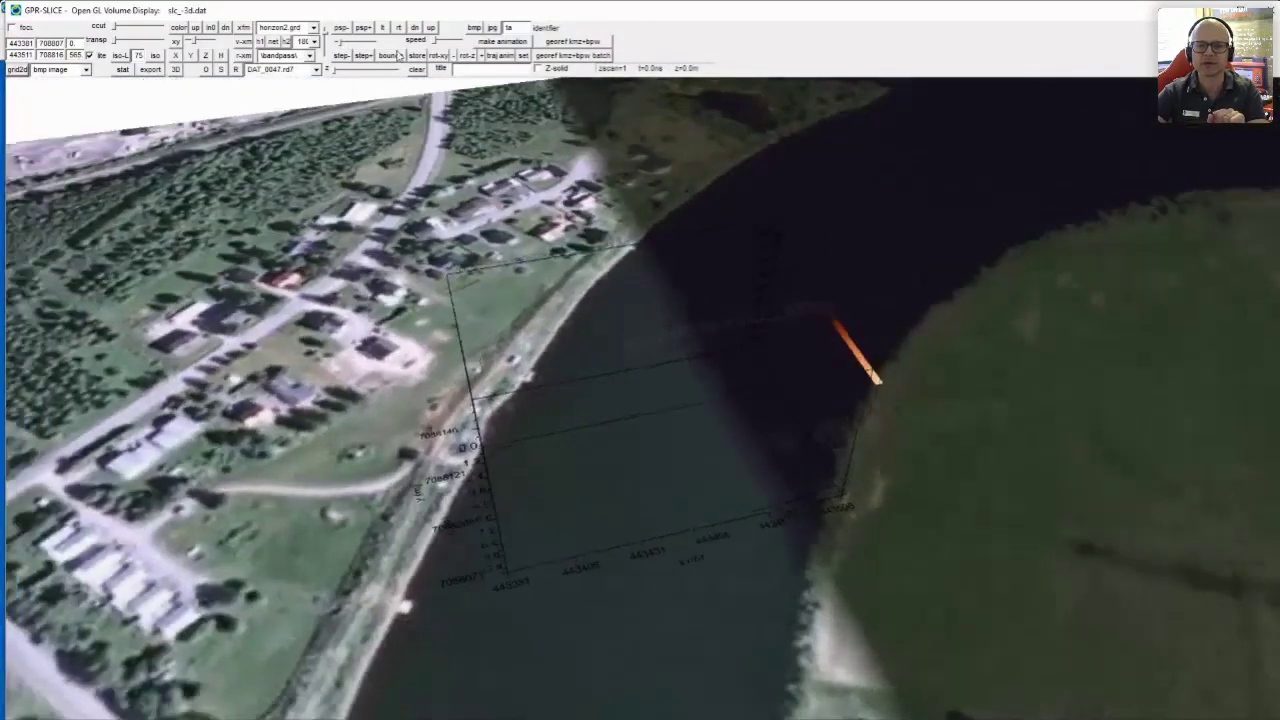
left_click(398, 55)
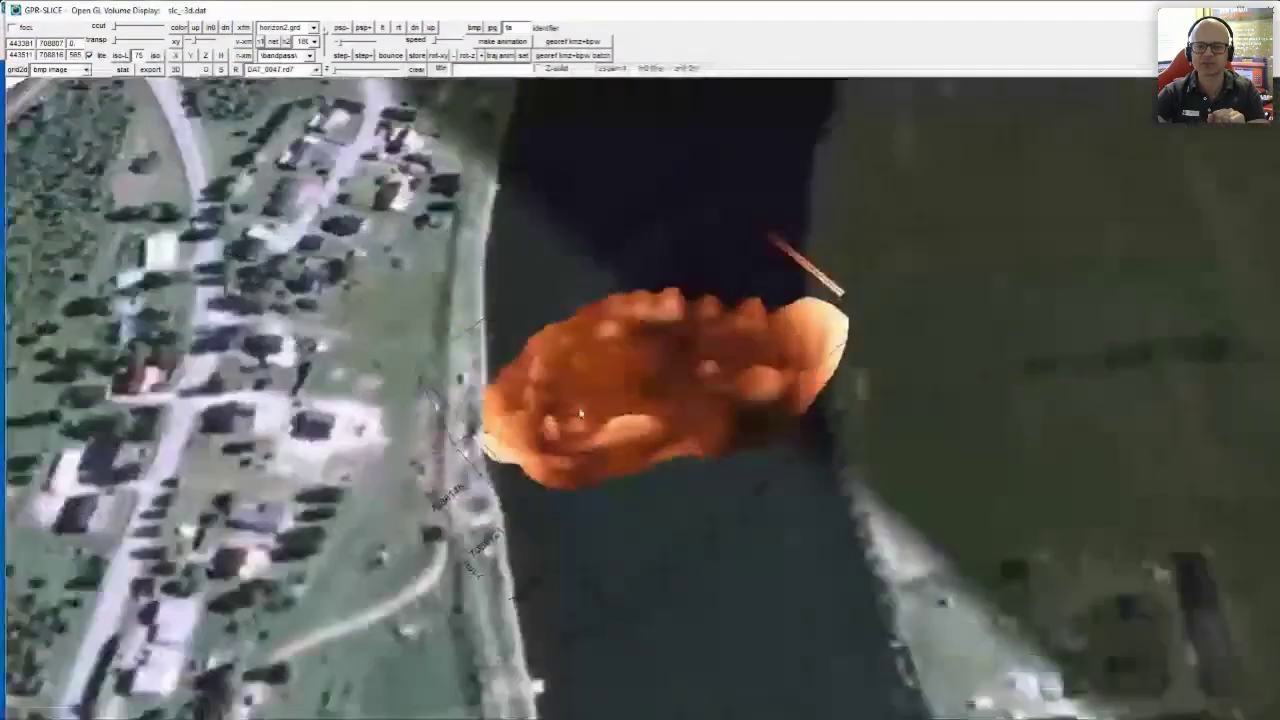
left_click_drag(580, 413, 637, 418)
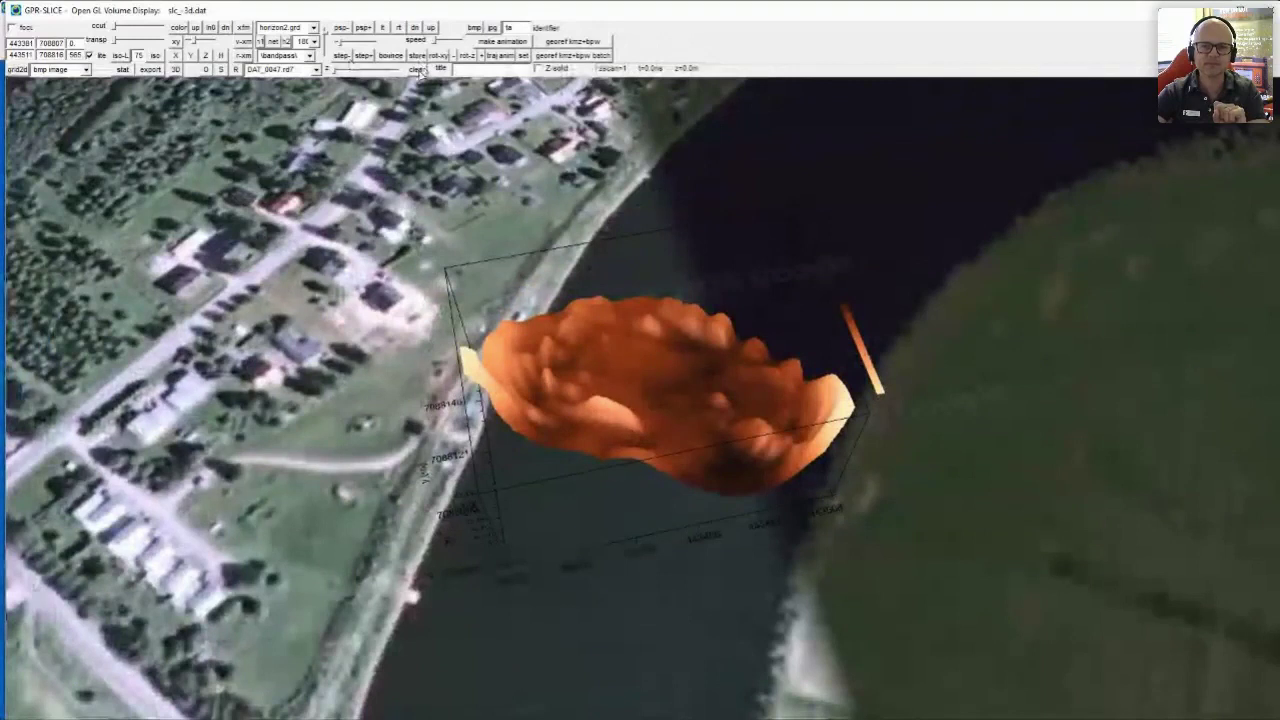
Clear the display, redisplay the satellite bitmap partly transparent, and redraw the horizon 2 surface opaque
left_click(418, 70)
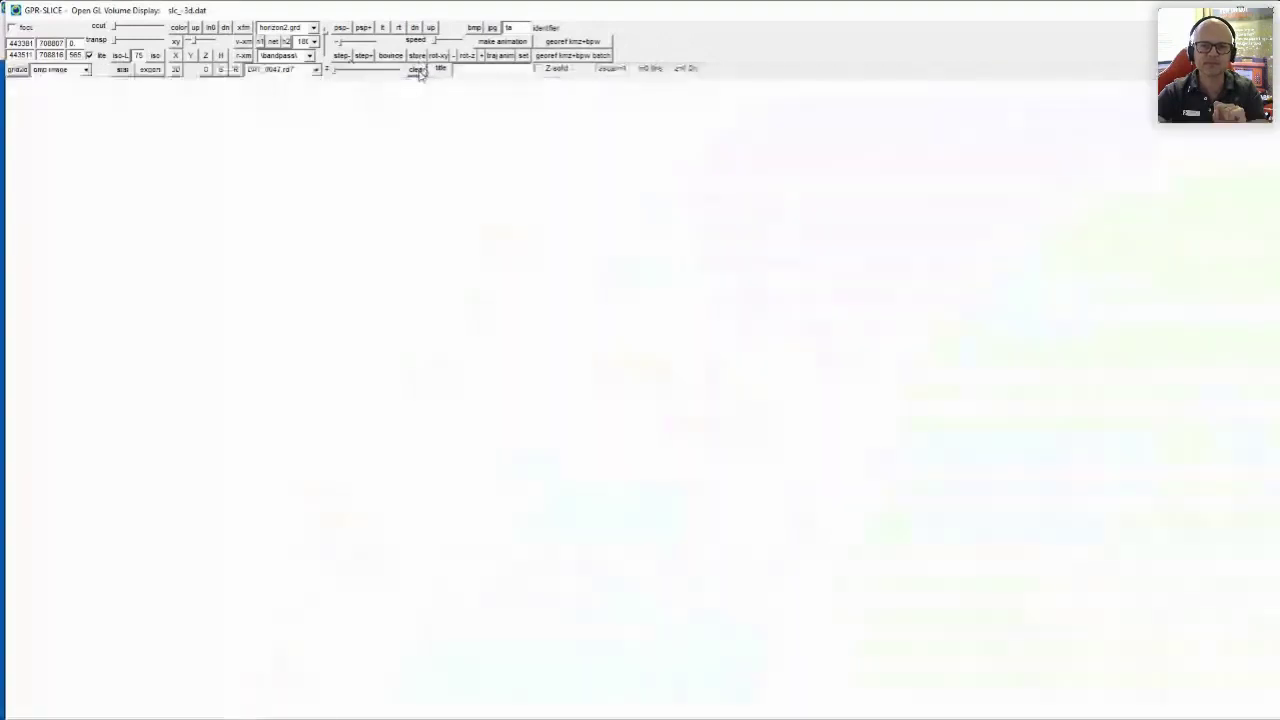
left_click(87, 70)
left_click(55, 86)
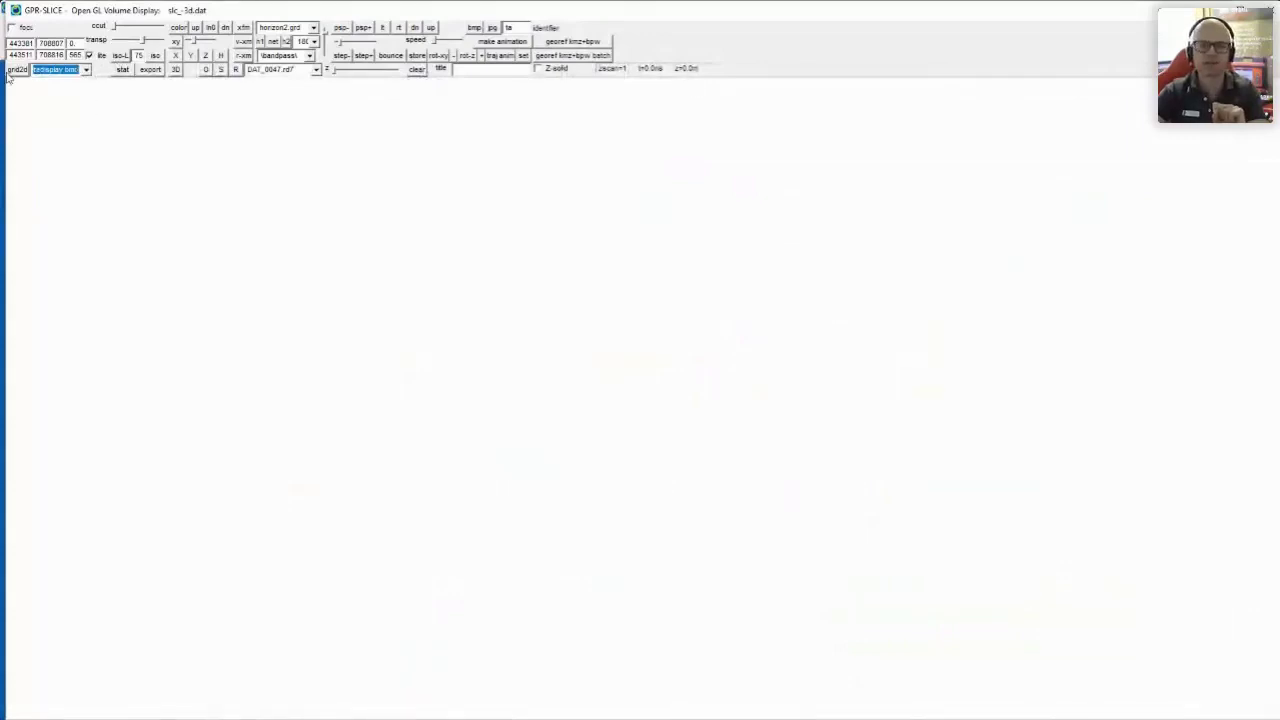
left_click(152, 44)
left_click_drag(152, 44, 143, 42)
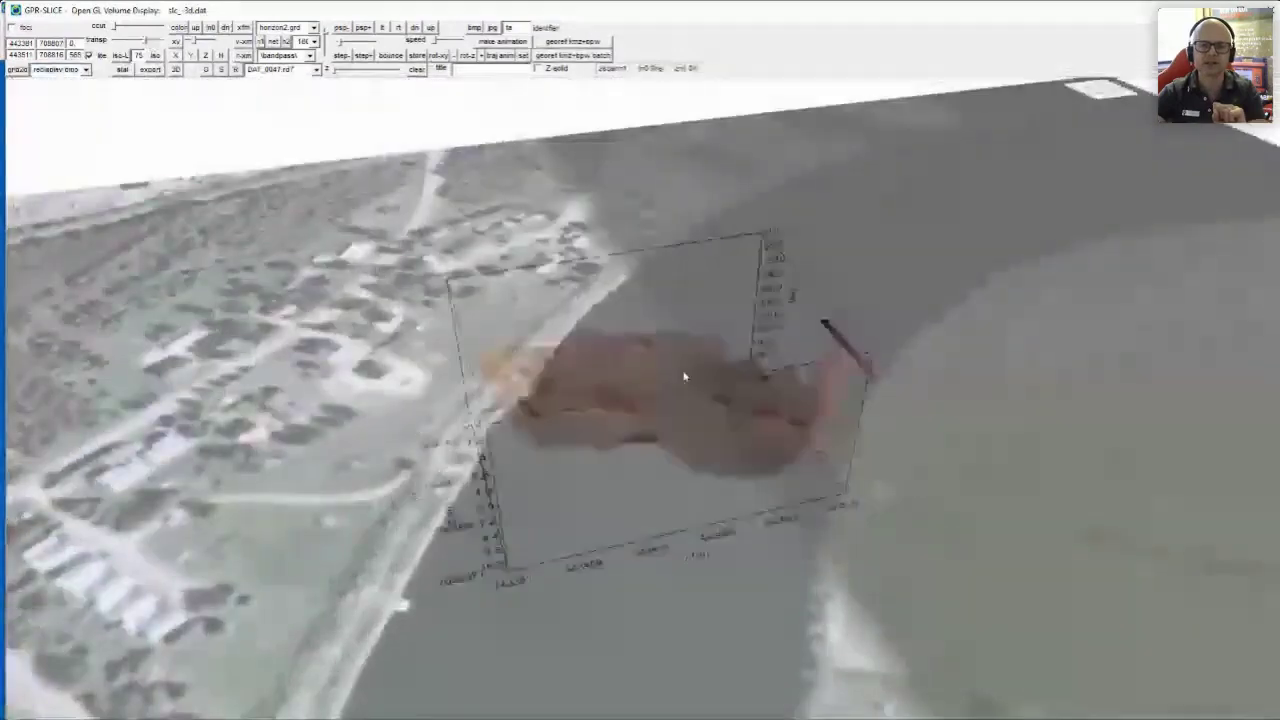
left_click_drag(147, 44, 118, 44)
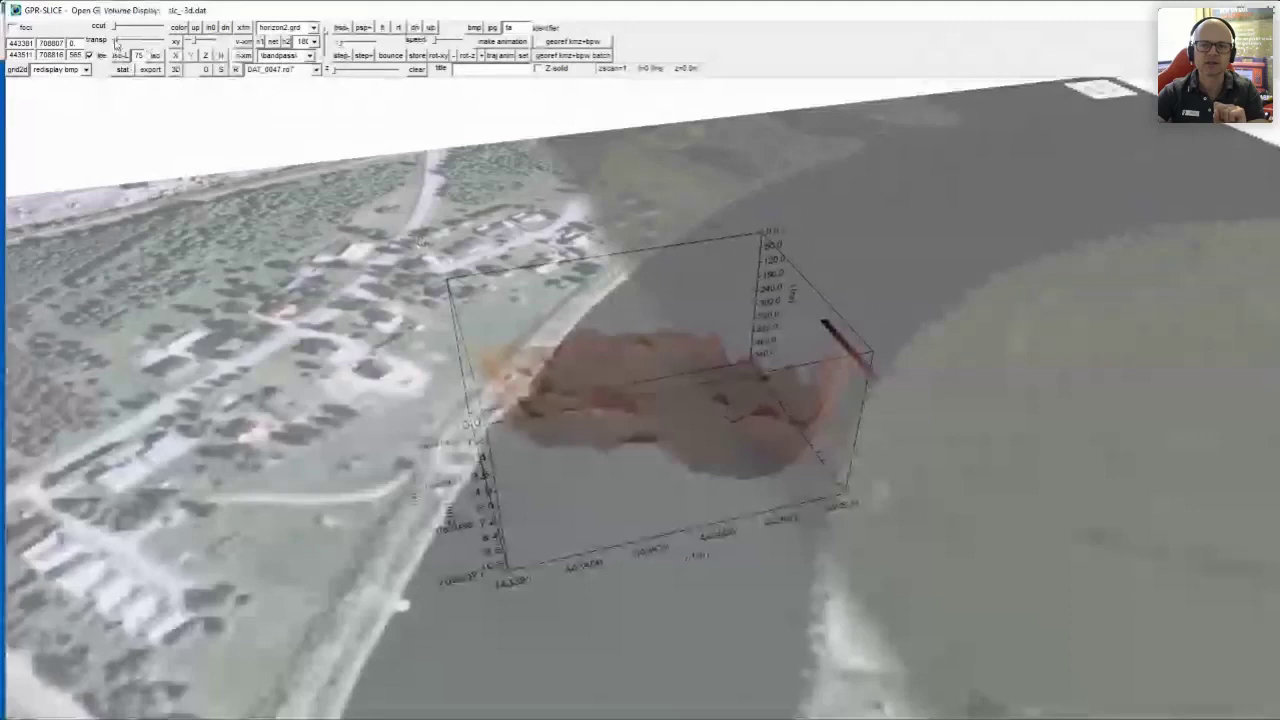
left_click(261, 42)
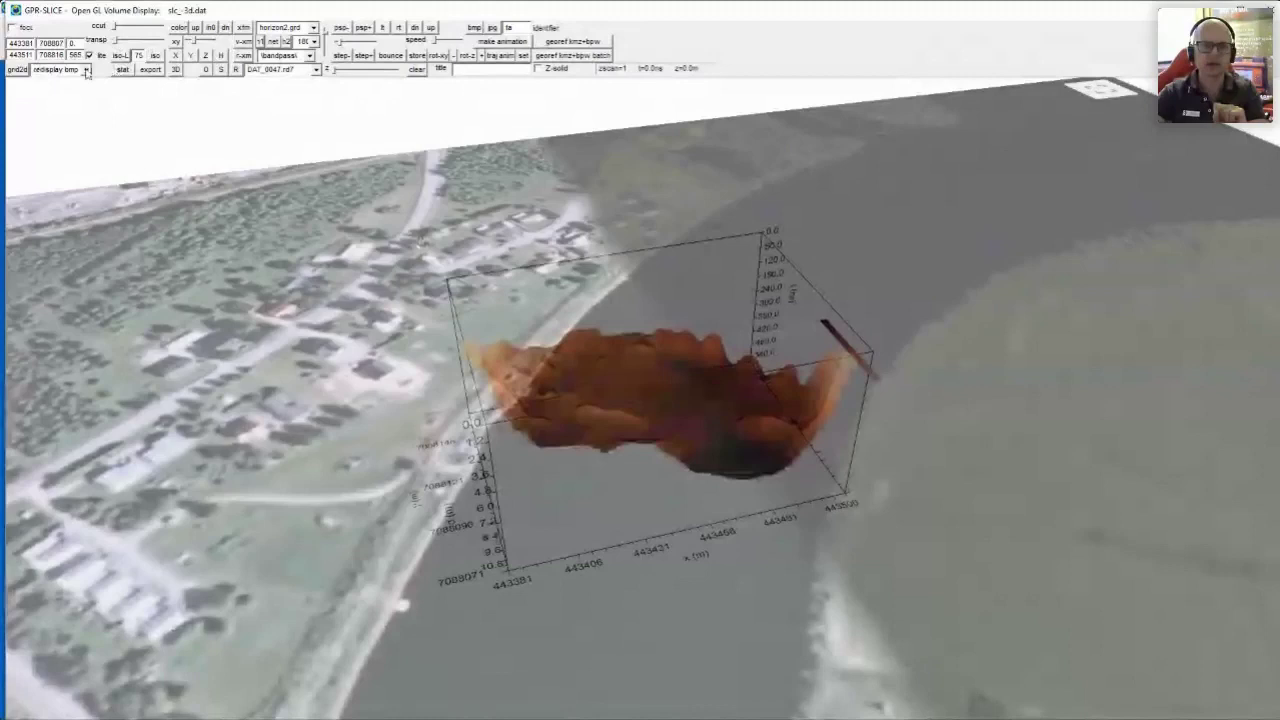
Set the z elevation of all four corners of the satellite bitmap overlay to 0.5 m
left_click(36, 69)
left_click(125, 121)
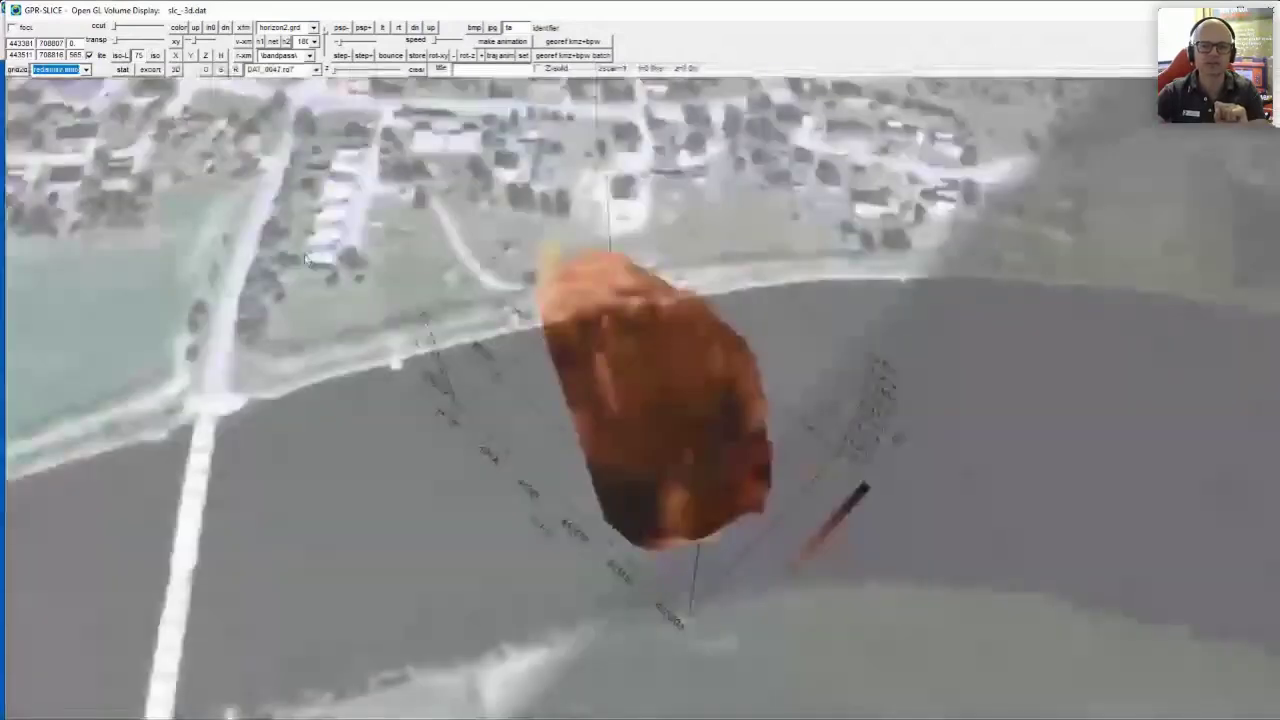
scroll(36, 75, "down", 1)
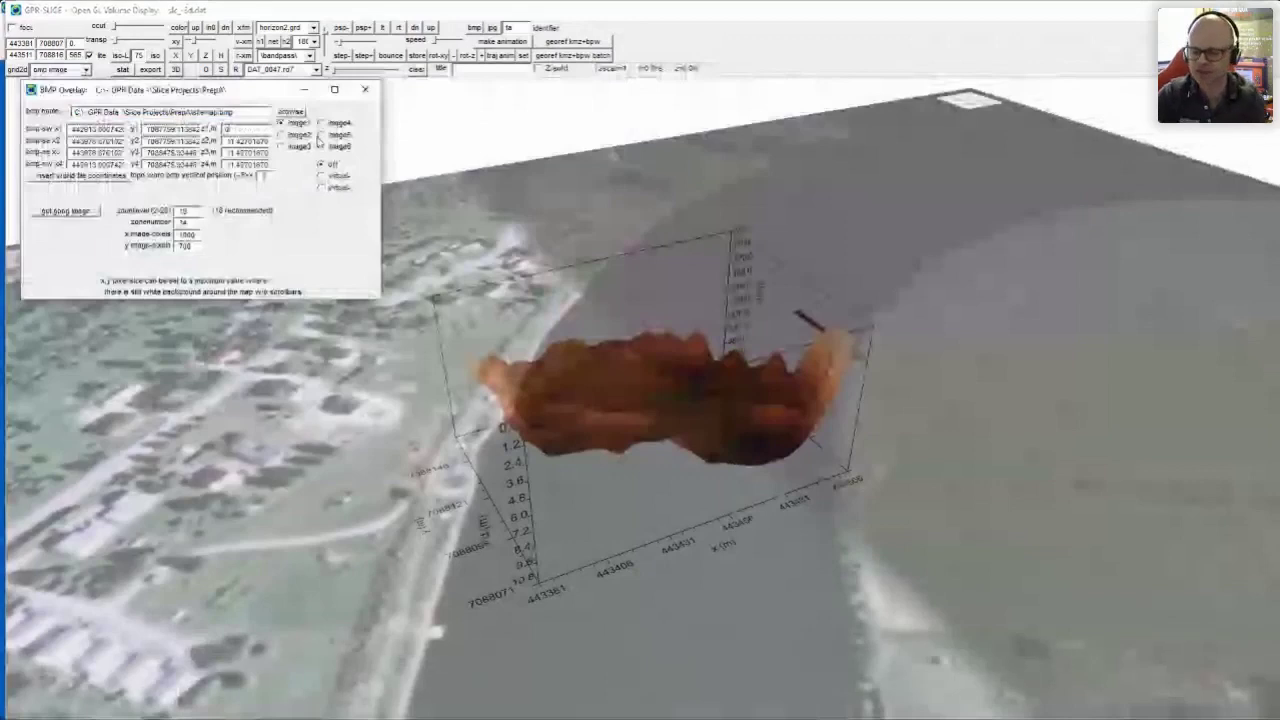
type(".5")
key("Tab")
type("0.5")
key("Tab")
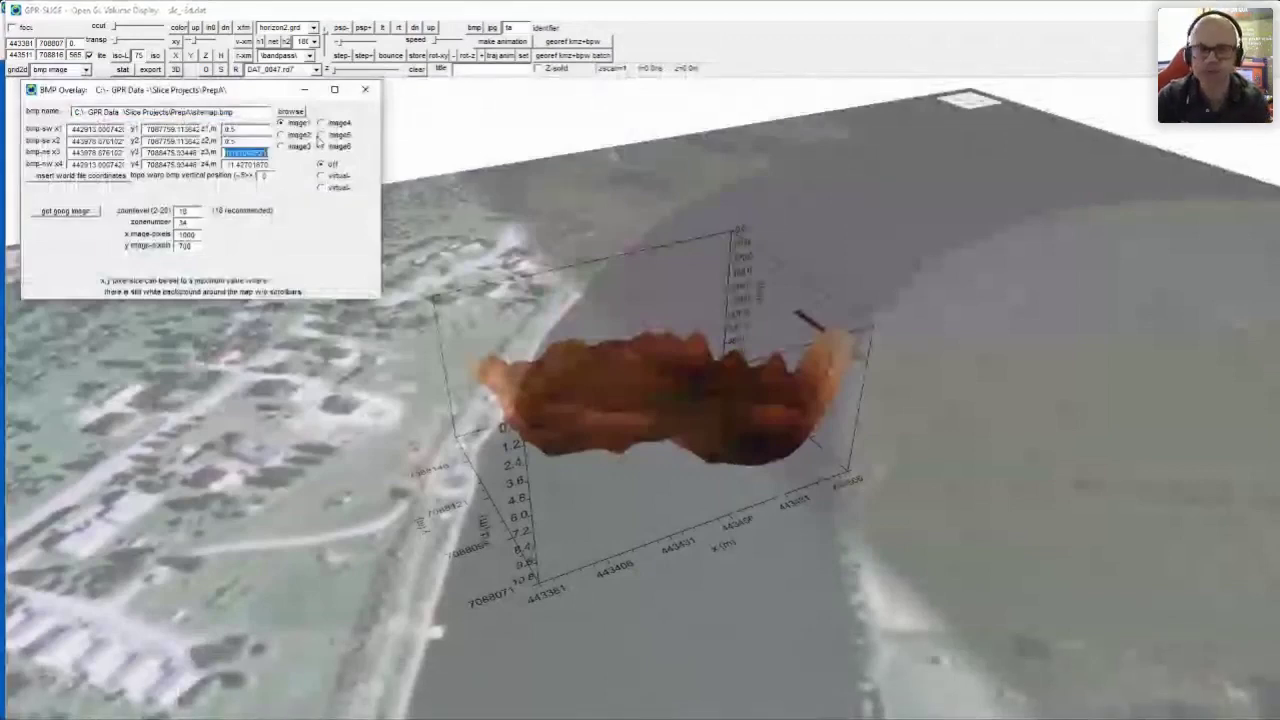
type("0.5")
key("Tab")
type("0.5")
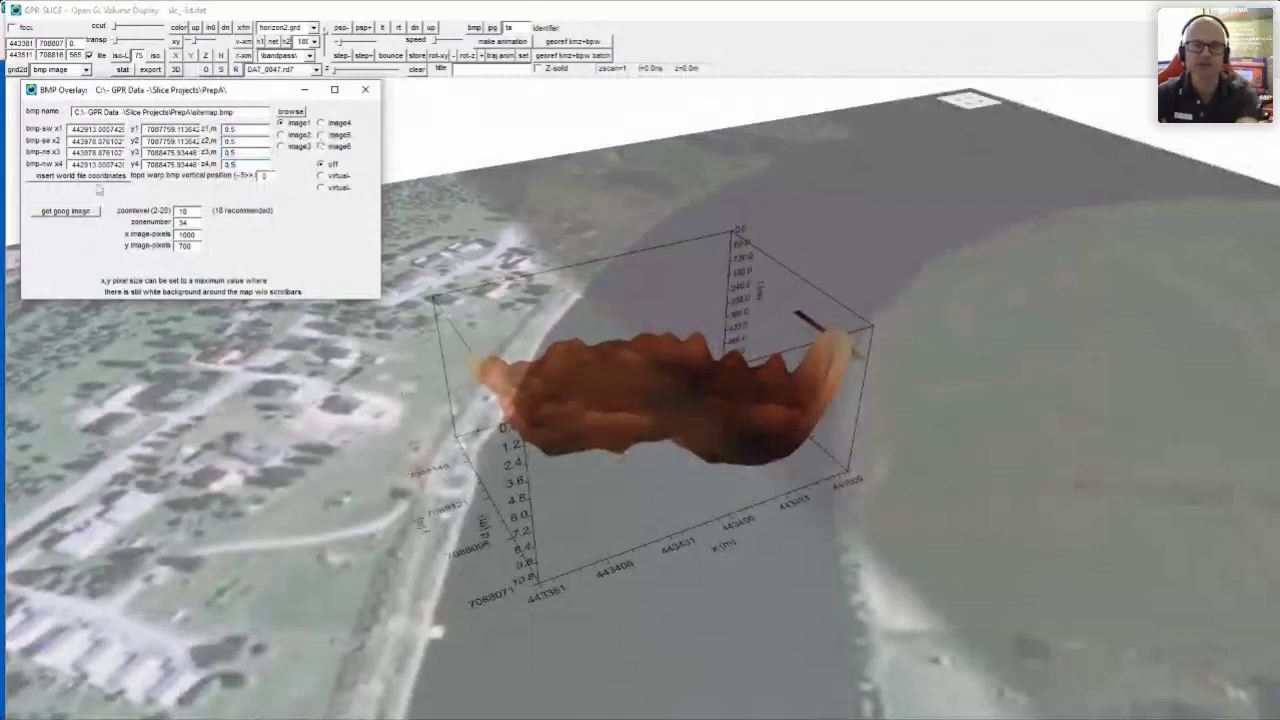
Apply the overlay settings, redraw the satellite bitmap partly transparent, and redraw the horizon 2 surface opaque with it
left_click(365, 89)
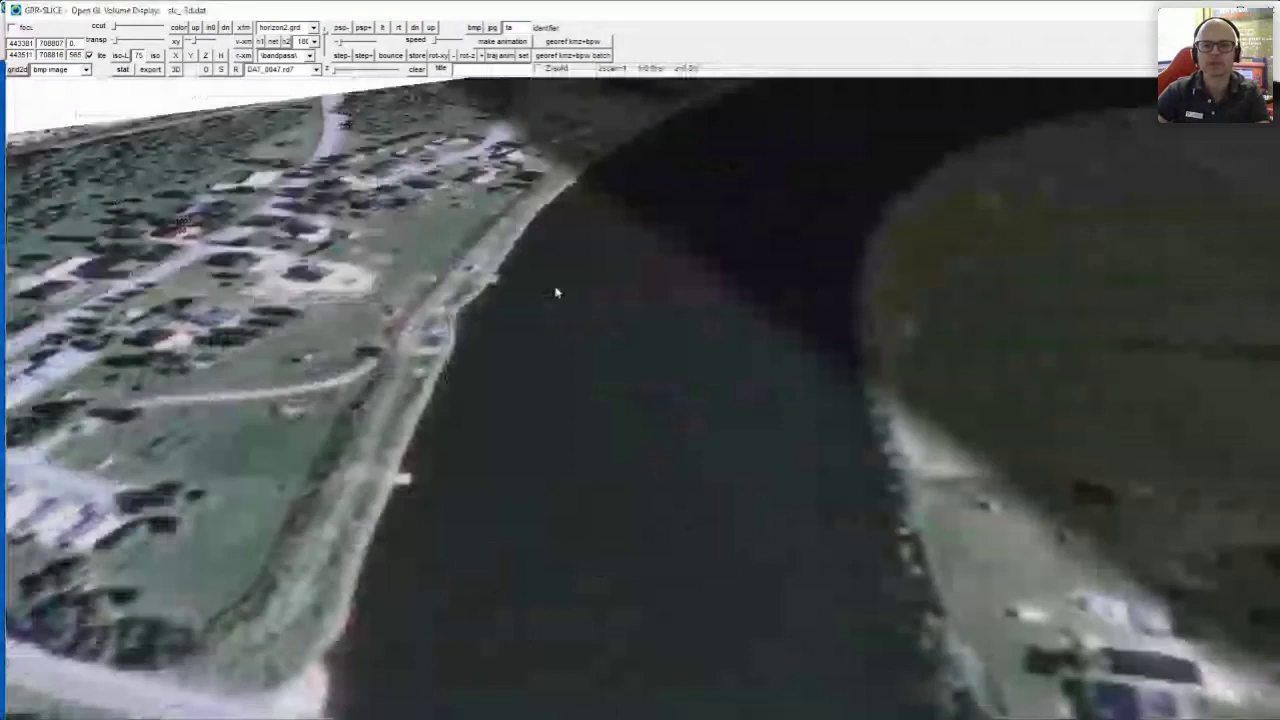
left_click_drag(122, 44, 146, 45)
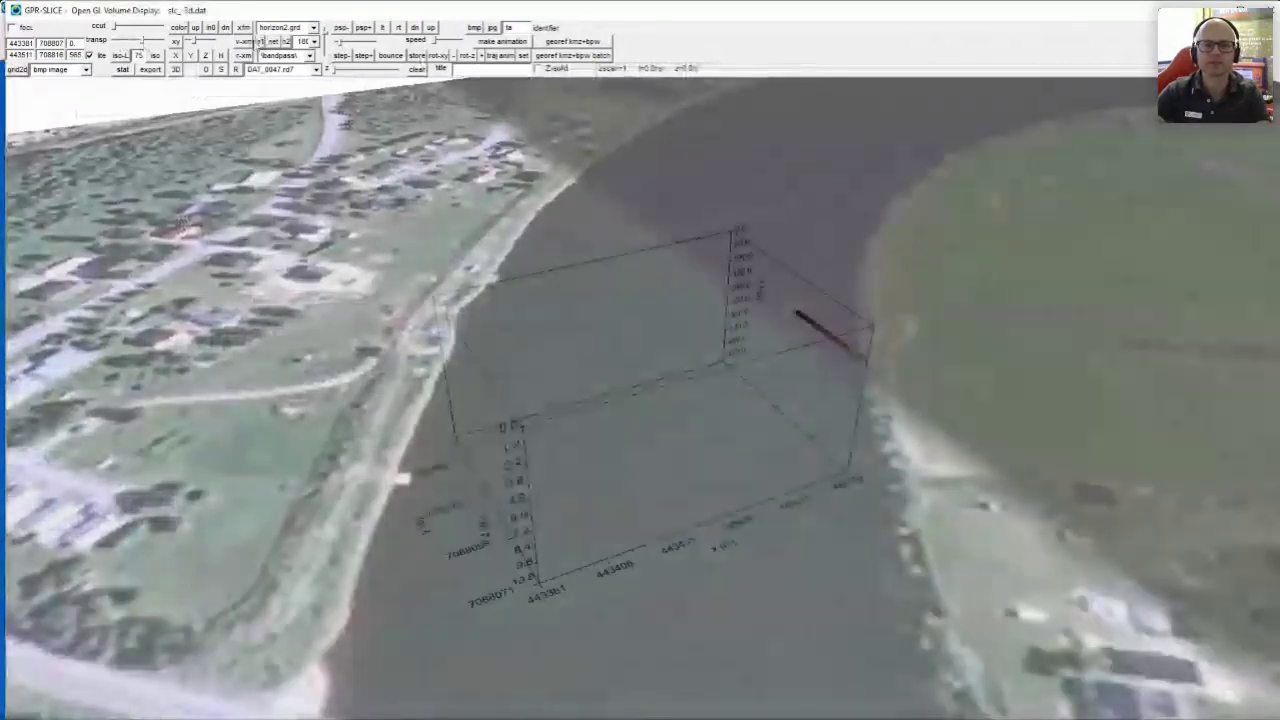
left_click(262, 40)
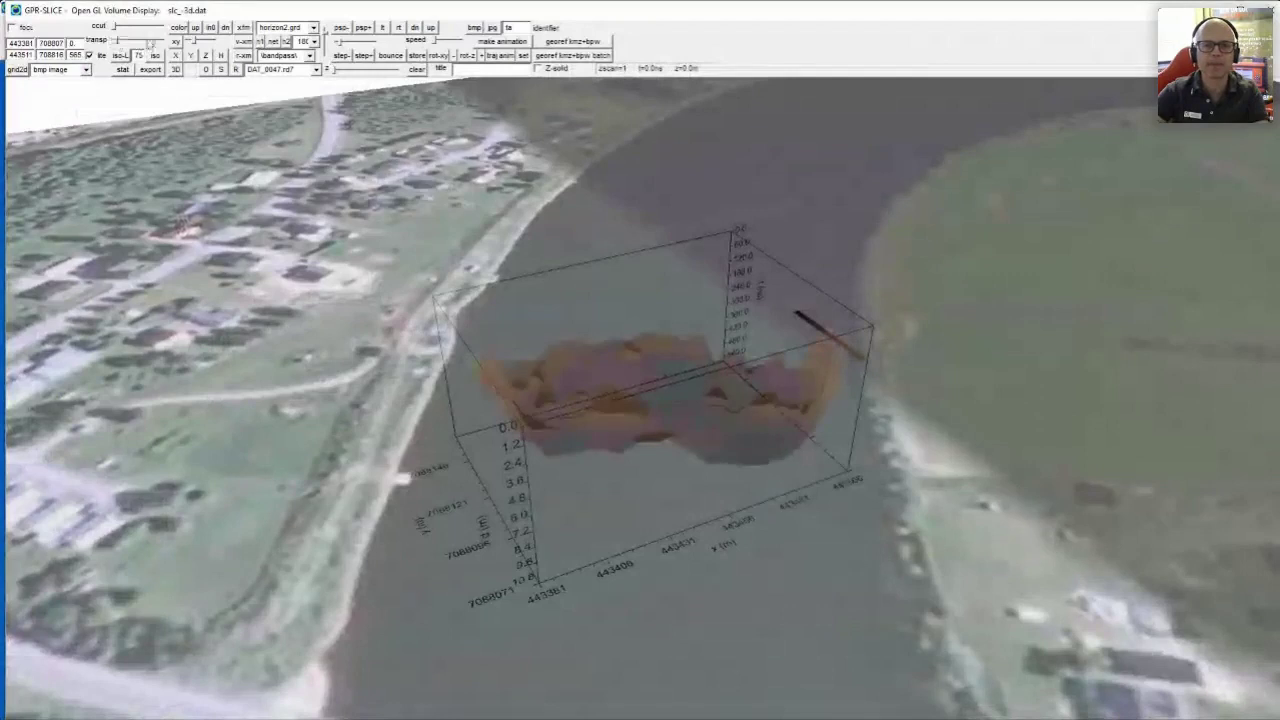
left_click(262, 41)
mouse_move(620, 325)
left_mouse_down()
mouse_move(609, 329)
mouse_move(606, 277)
mouse_move(594, 303)
mouse_move(620, 283)
mouse_move(631, 334)
left_mouse_up()
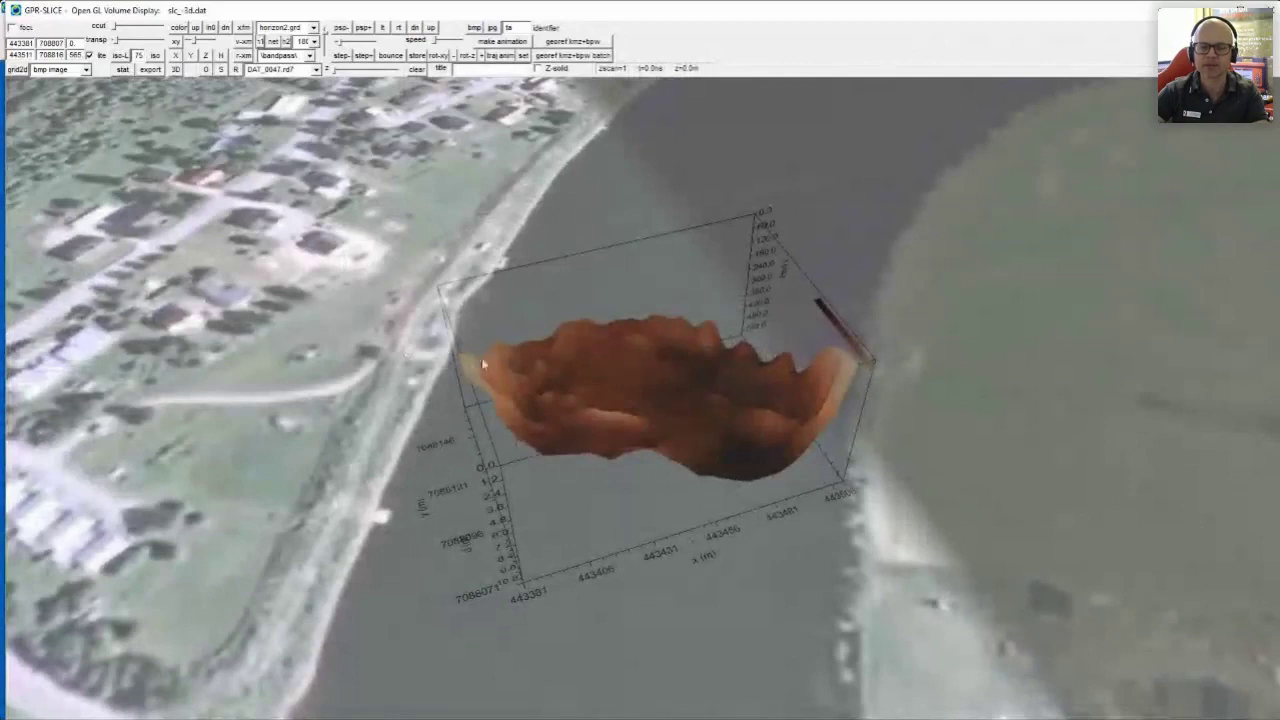
left_click_drag(839, 419, 812, 410)
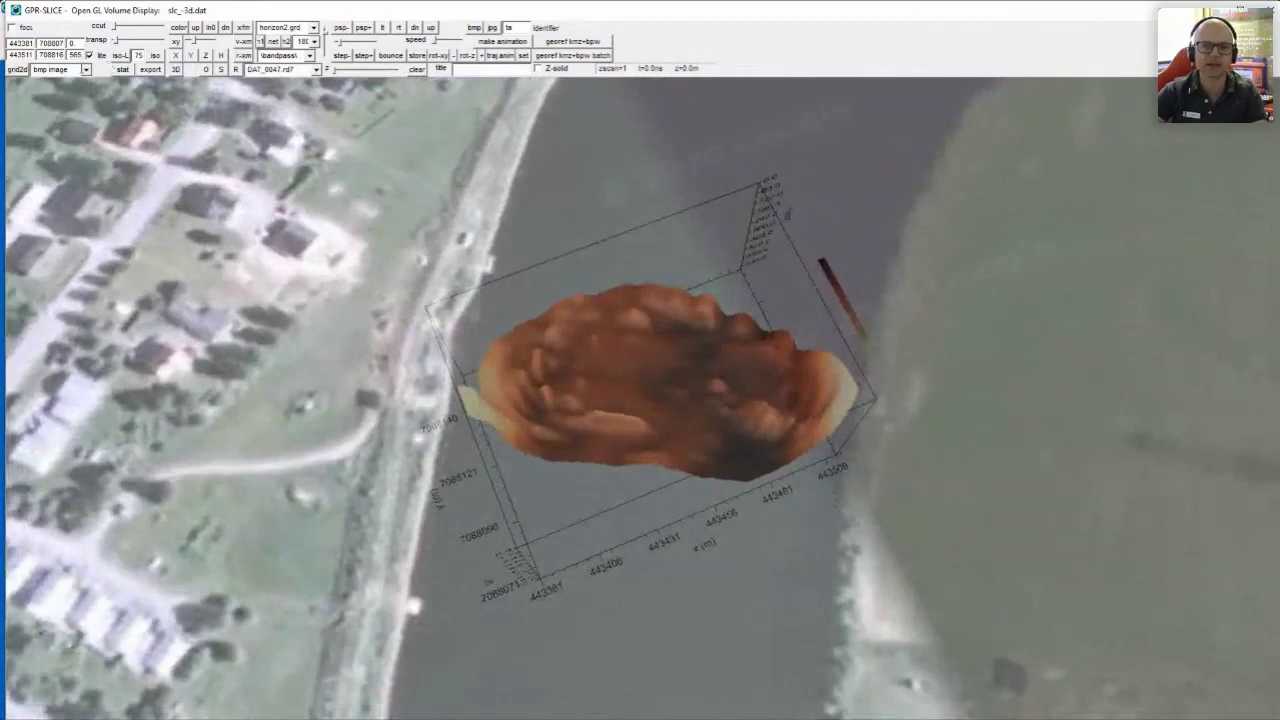
Display the radar track above the horizon 2 surface on the satellite map
left_click(87, 70)
left_click(50, 92)
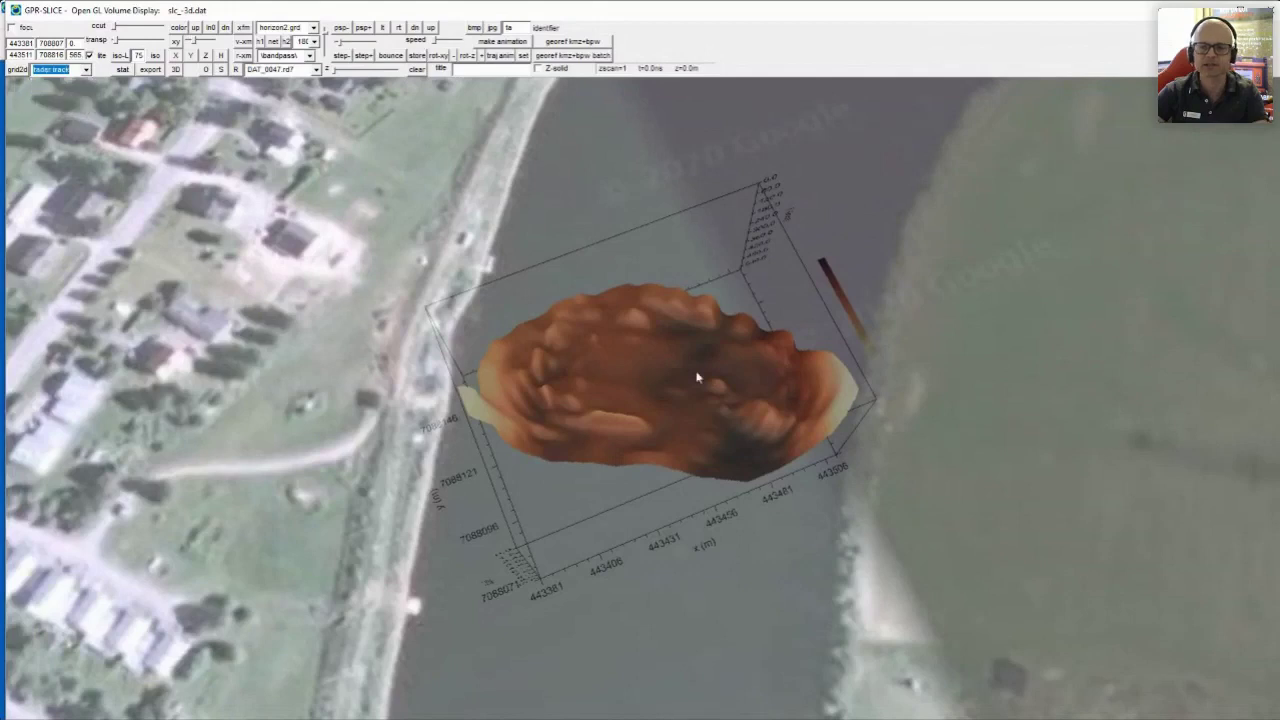
left_click(18, 70)
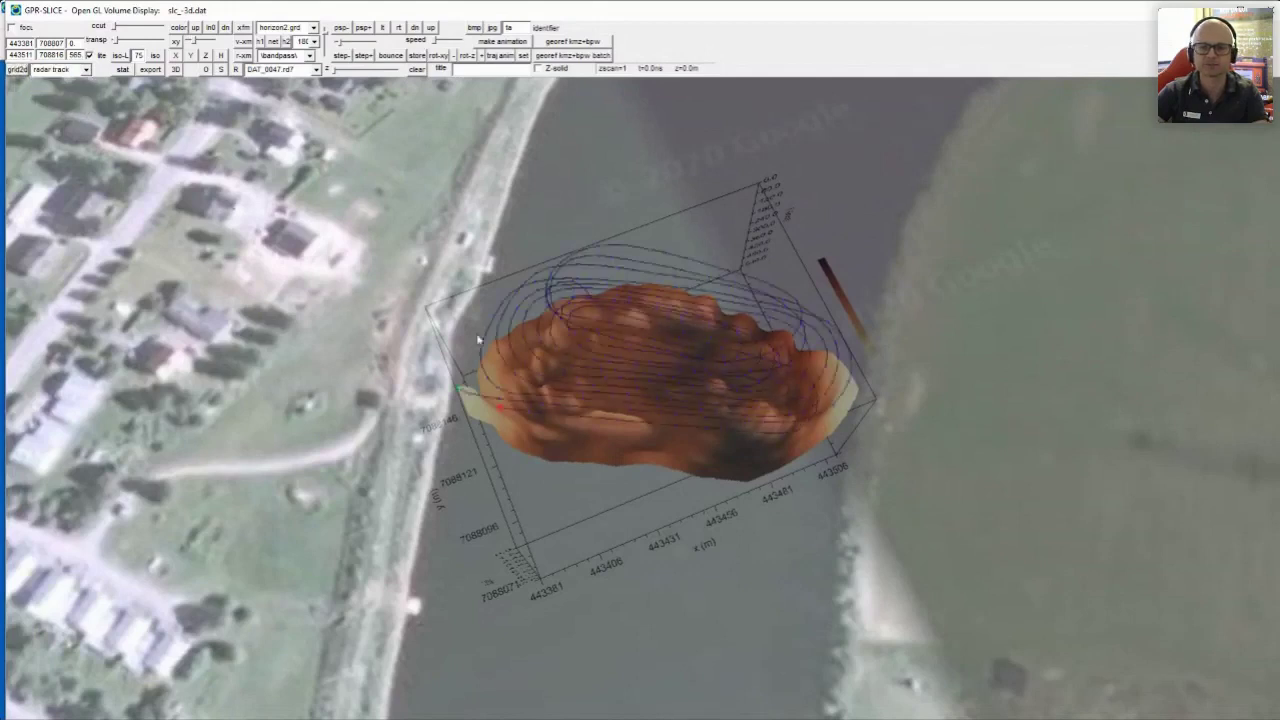
mouse_move(605, 393)
left_mouse_down()
mouse_move(600, 417)
mouse_move(606, 320)
mouse_move(606, 343)
mouse_move(686, 294)
mouse_move(563, 340)
mouse_move(609, 386)
mouse_move(612, 410)
left_mouse_up()
Run a trajectory animation around the radar track, horizon 2 surface and satellite map
left_click_drag(618, 327, 520, 88)
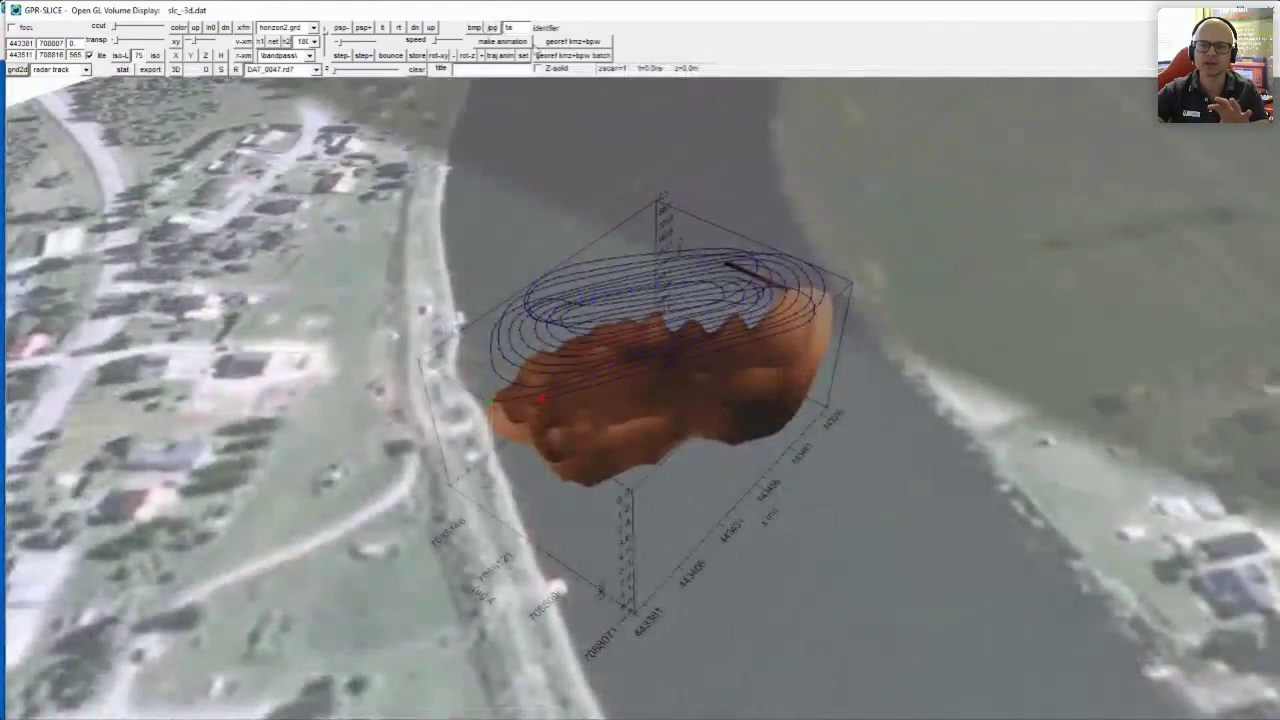
left_click_drag(663, 314, 670, 270)
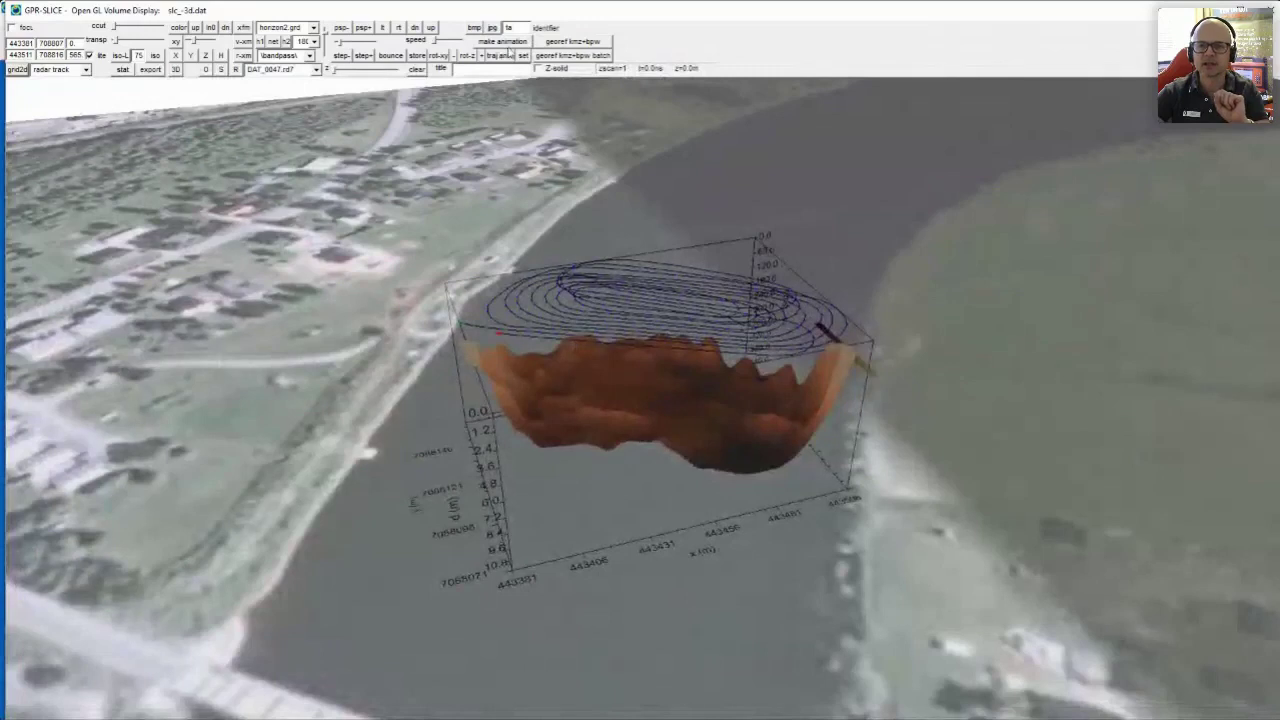
left_click(503, 55)
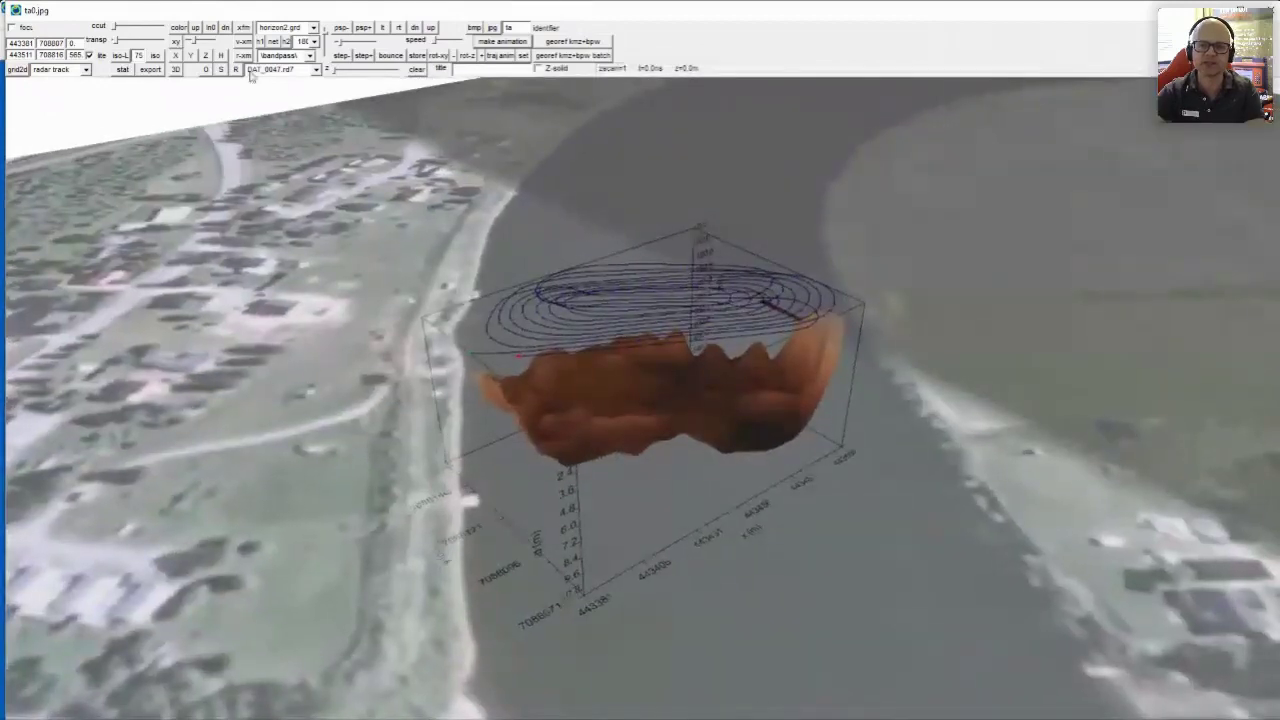
left_click(176, 70)
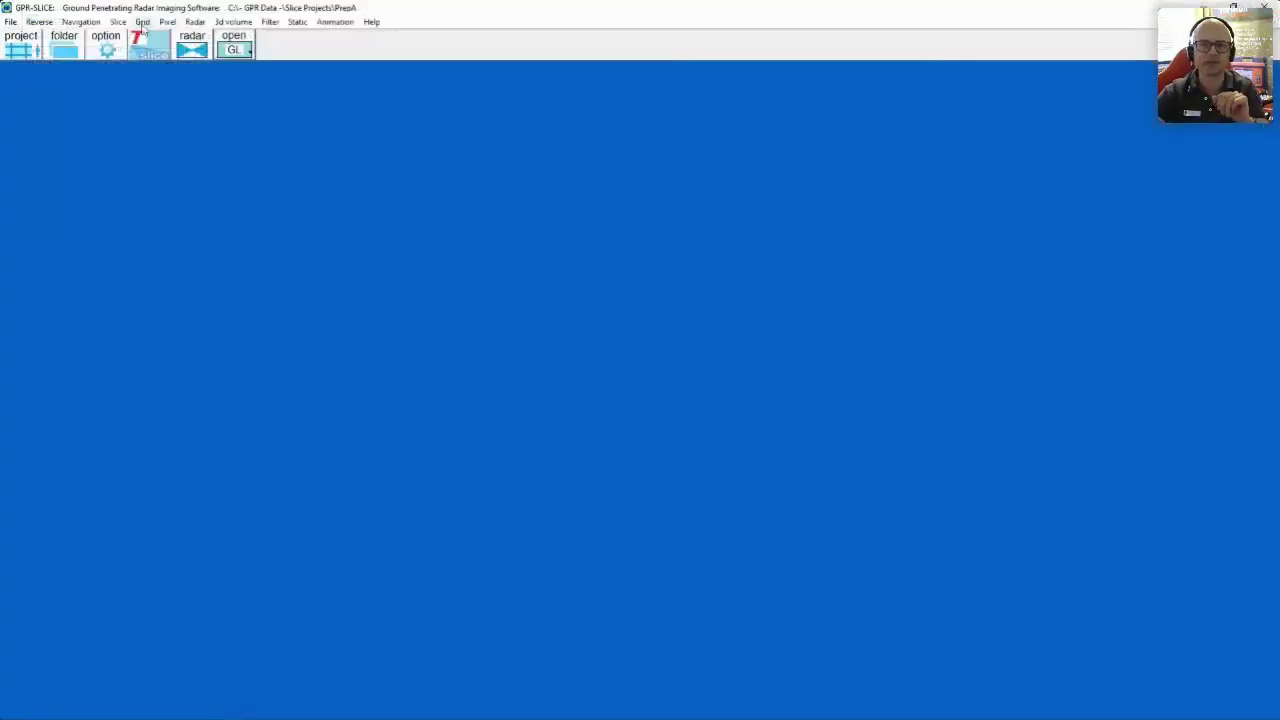
Open the gridding settings, examine the file formats available for exporting slices, and close them without exporting
left_click(141, 22)
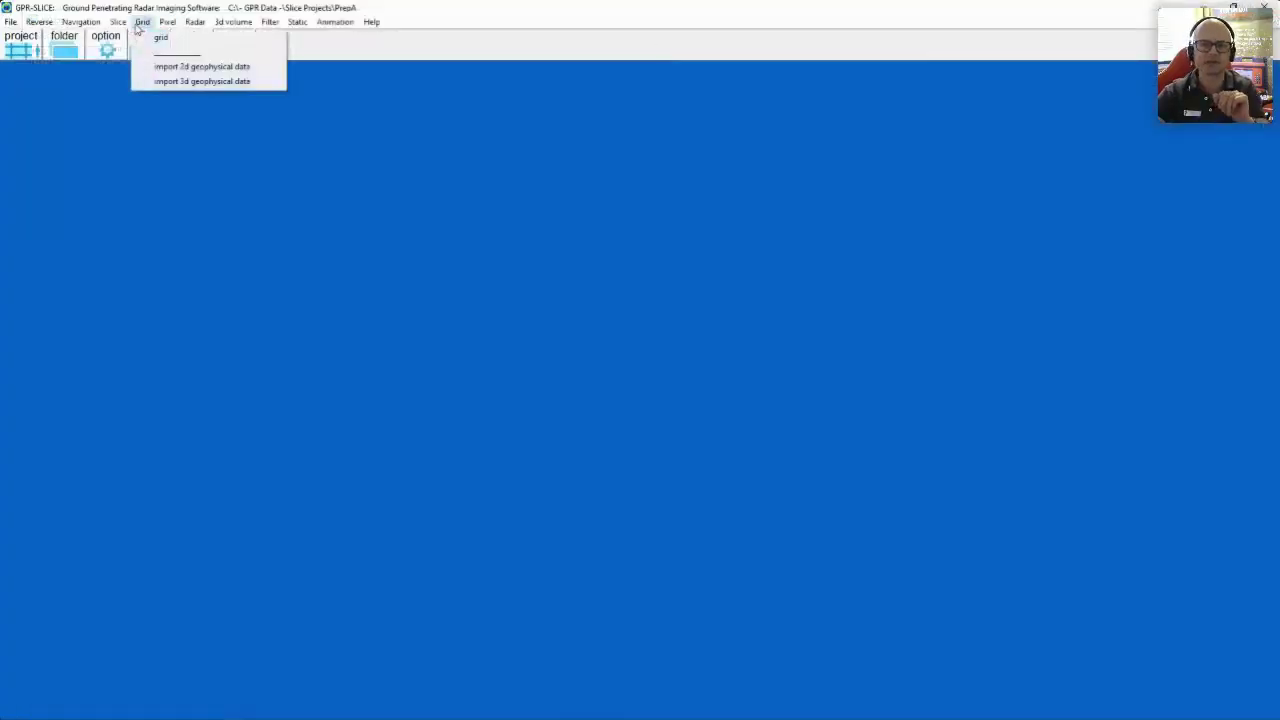
left_click(160, 37)
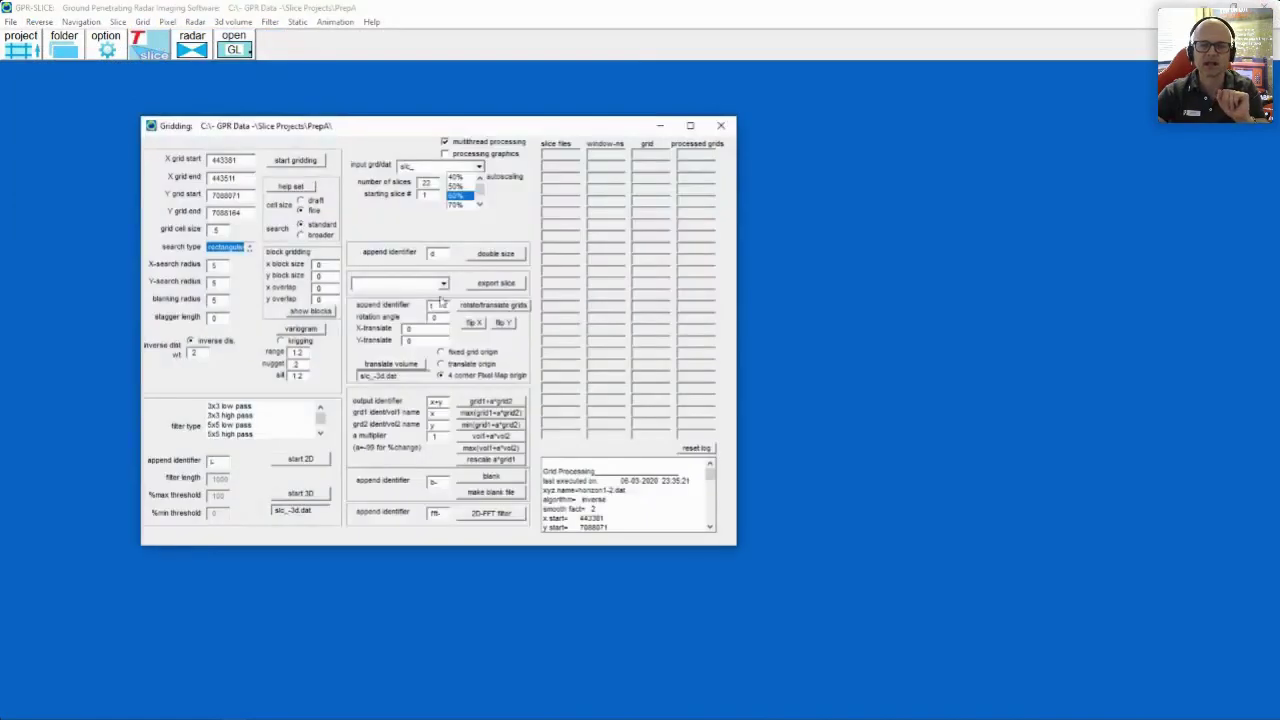
left_click(443, 285)
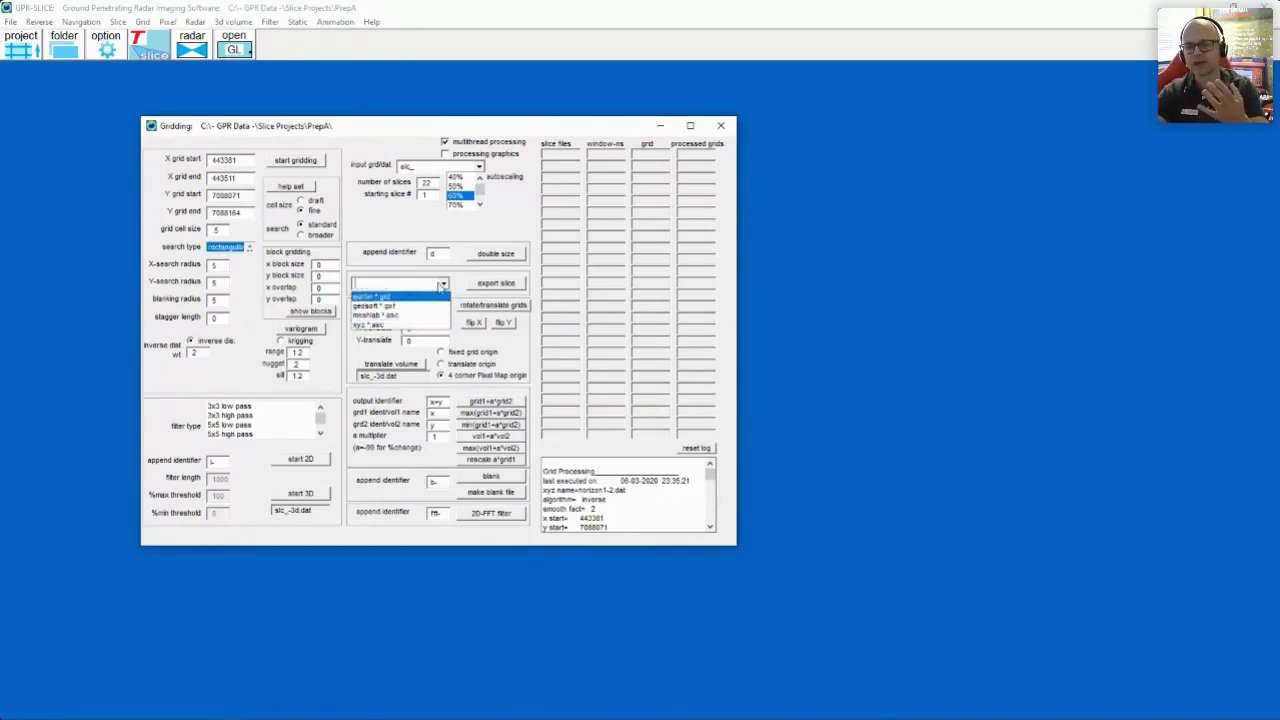
left_click(443, 284)
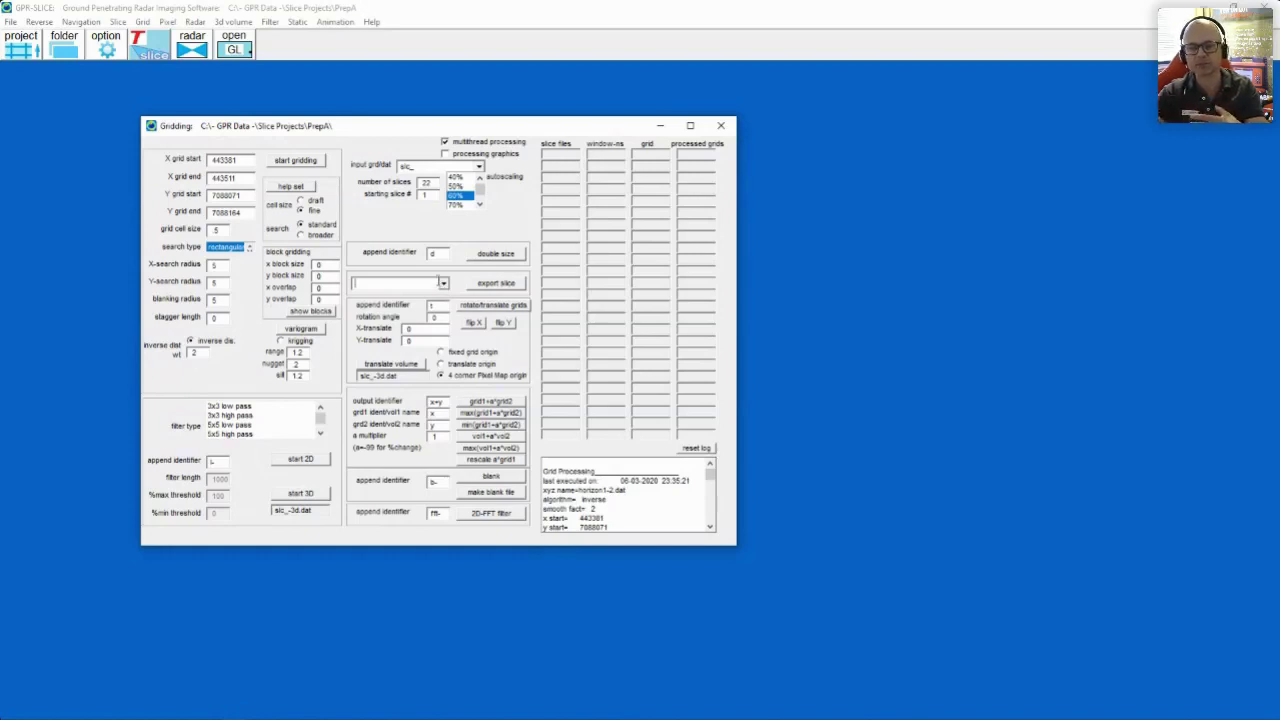
left_click(720, 125)
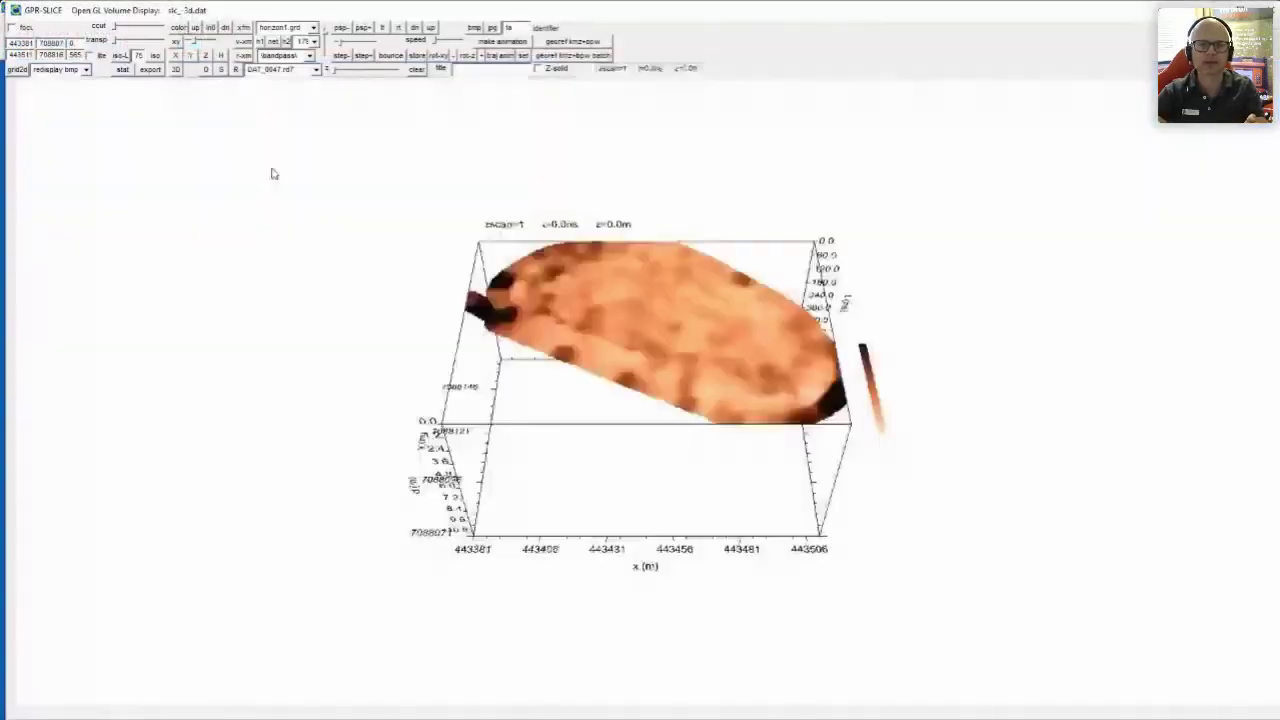
Select horizon2.grd as the horizon grid in the Open GL volume display
left_click(313, 27)
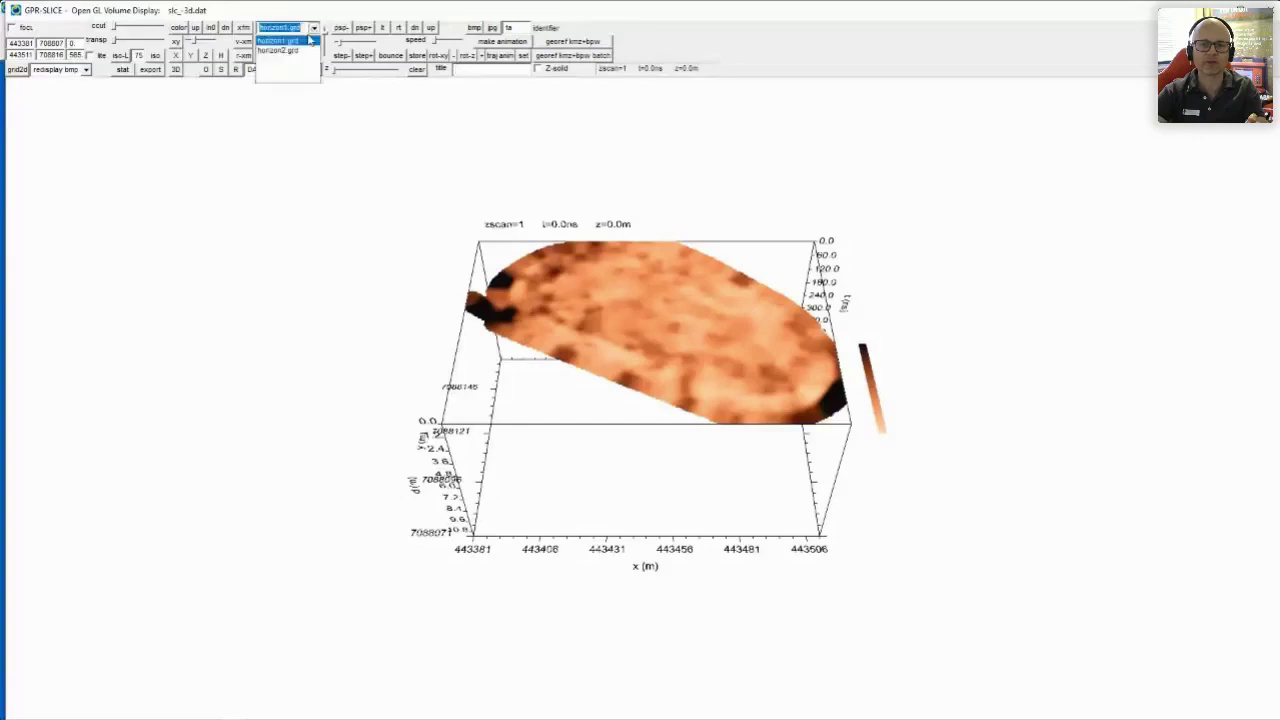
left_click(285, 47)
left_click_drag(552, 380, 612, 440)
left_click(24, 73)
Examine how to browse for another bitmap file in the bmp image overlay settings, and close them without choosing one
left_click(86, 70)
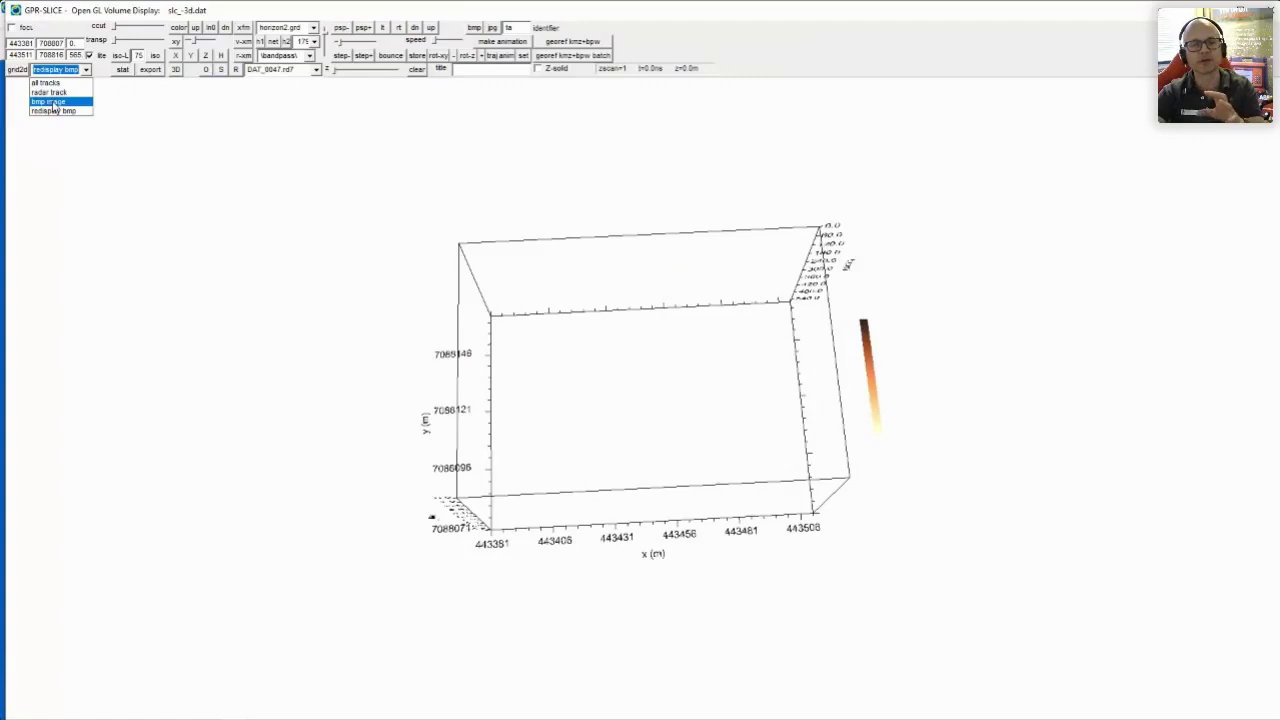
left_click(54, 103)
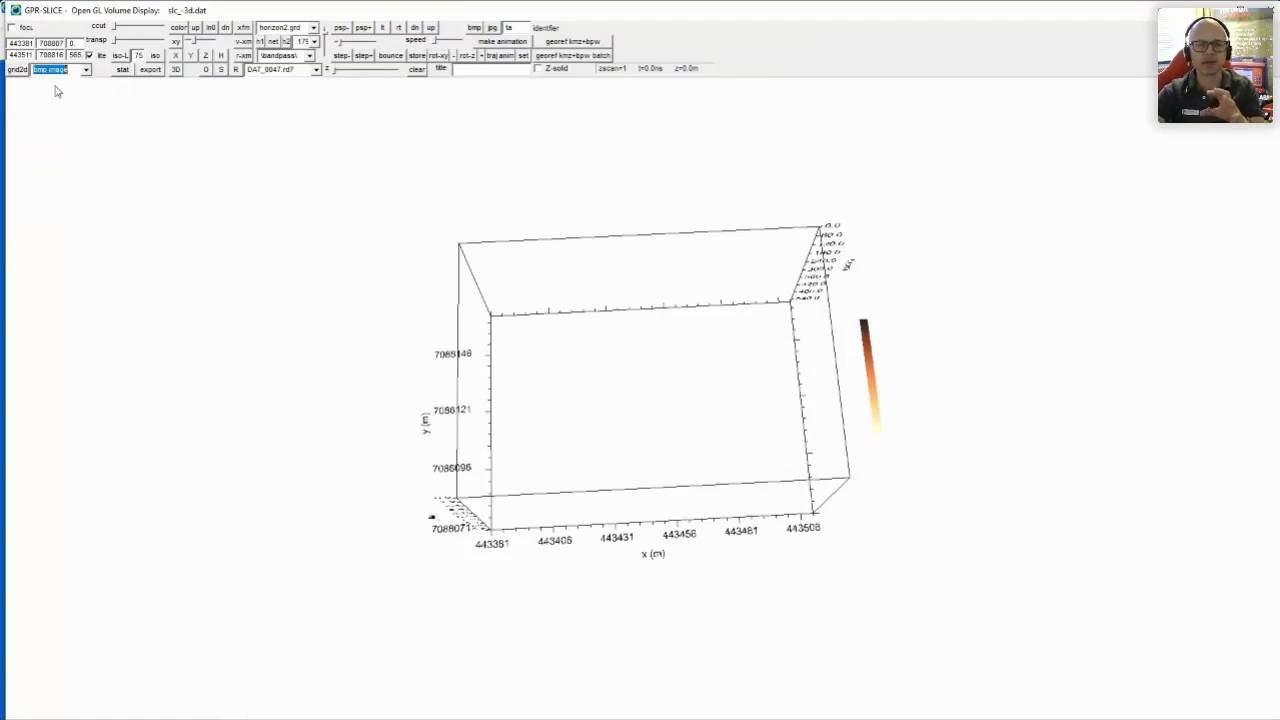
left_click(16, 70)
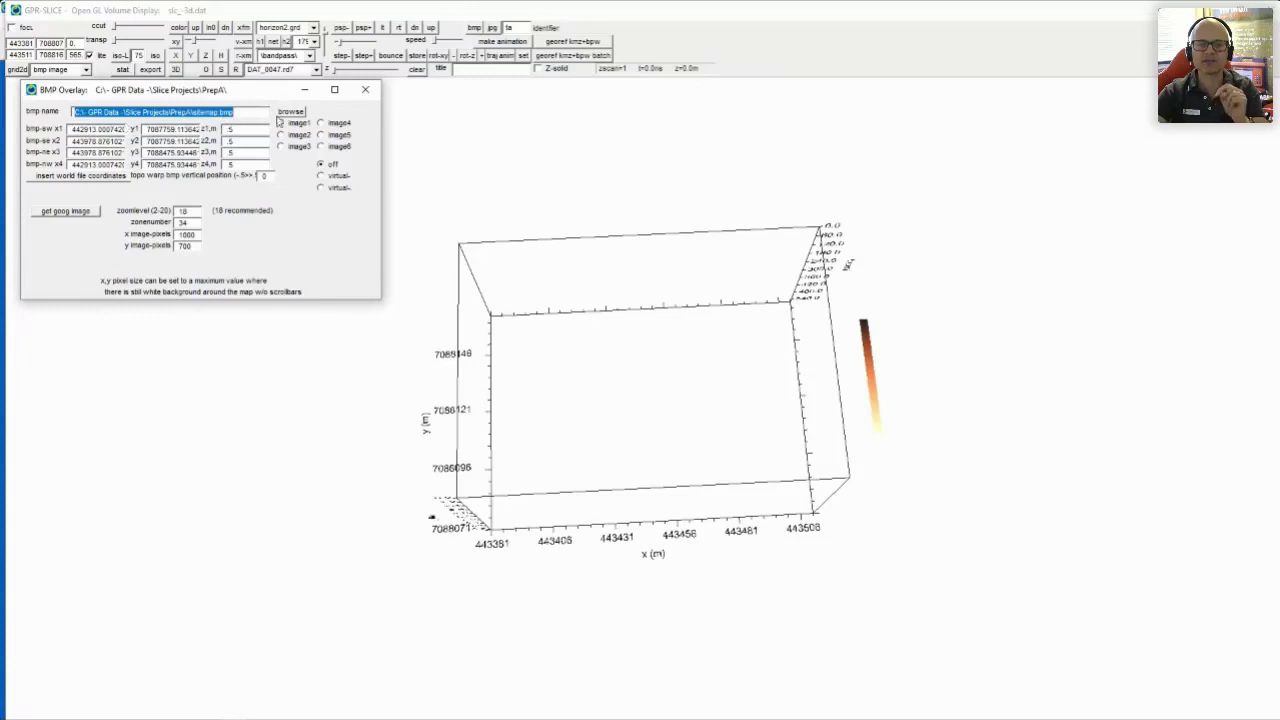
left_click(291, 111)
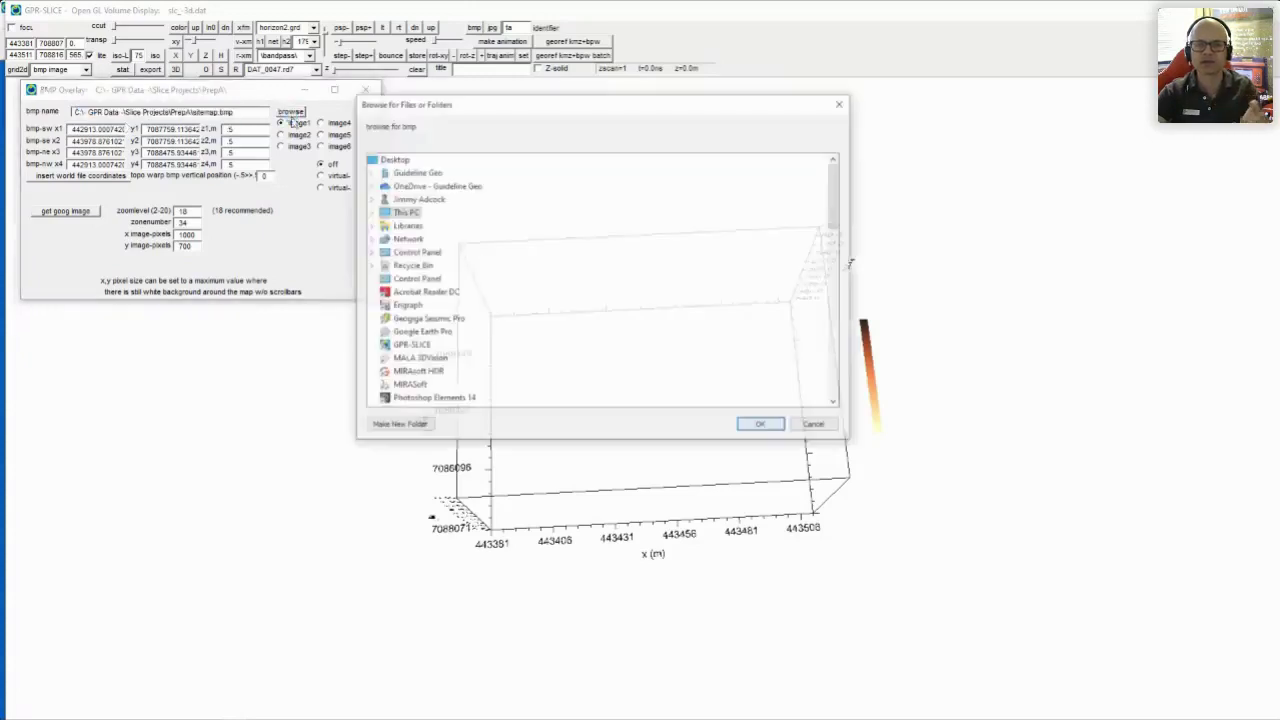
left_click(841, 102)
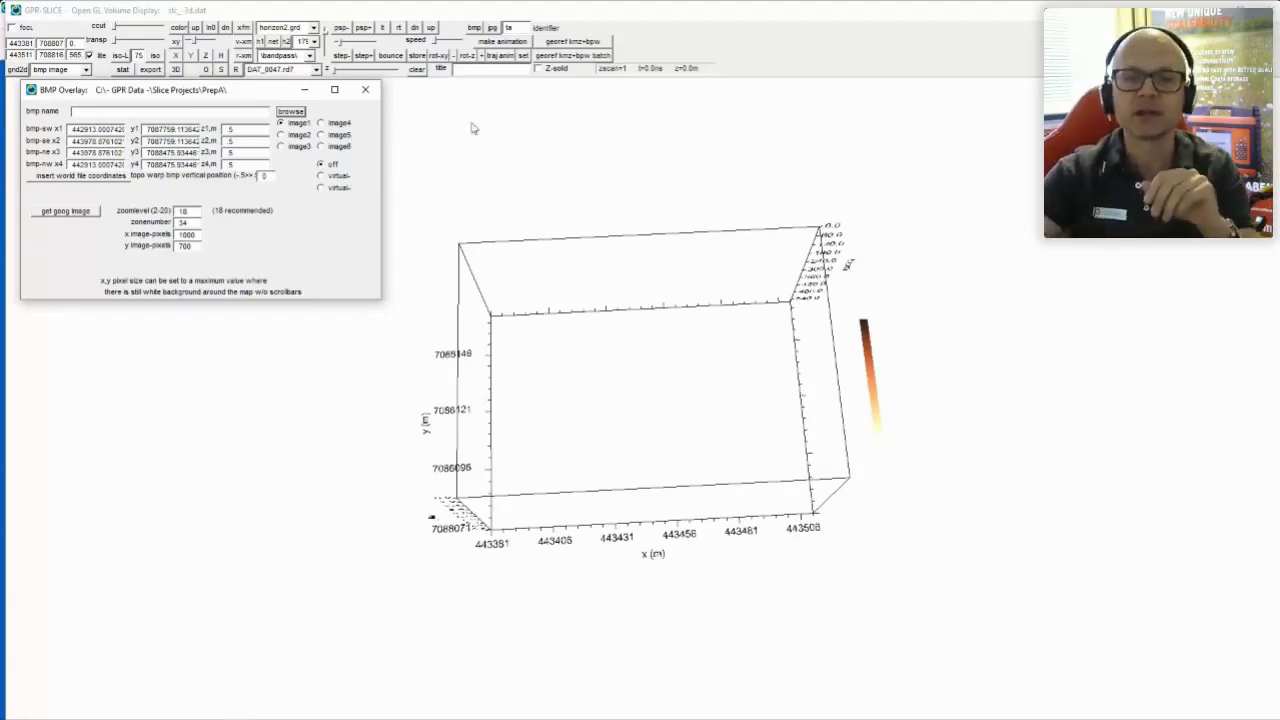
left_click(365, 89)
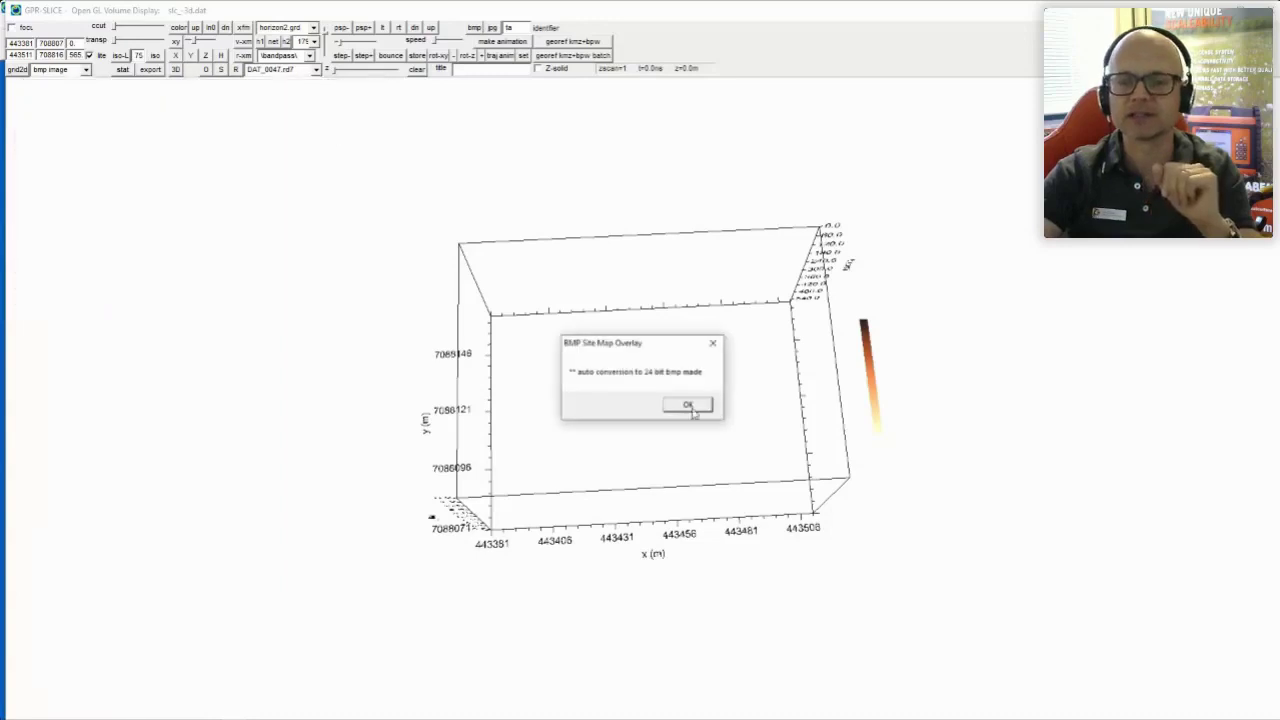
left_click(689, 406)
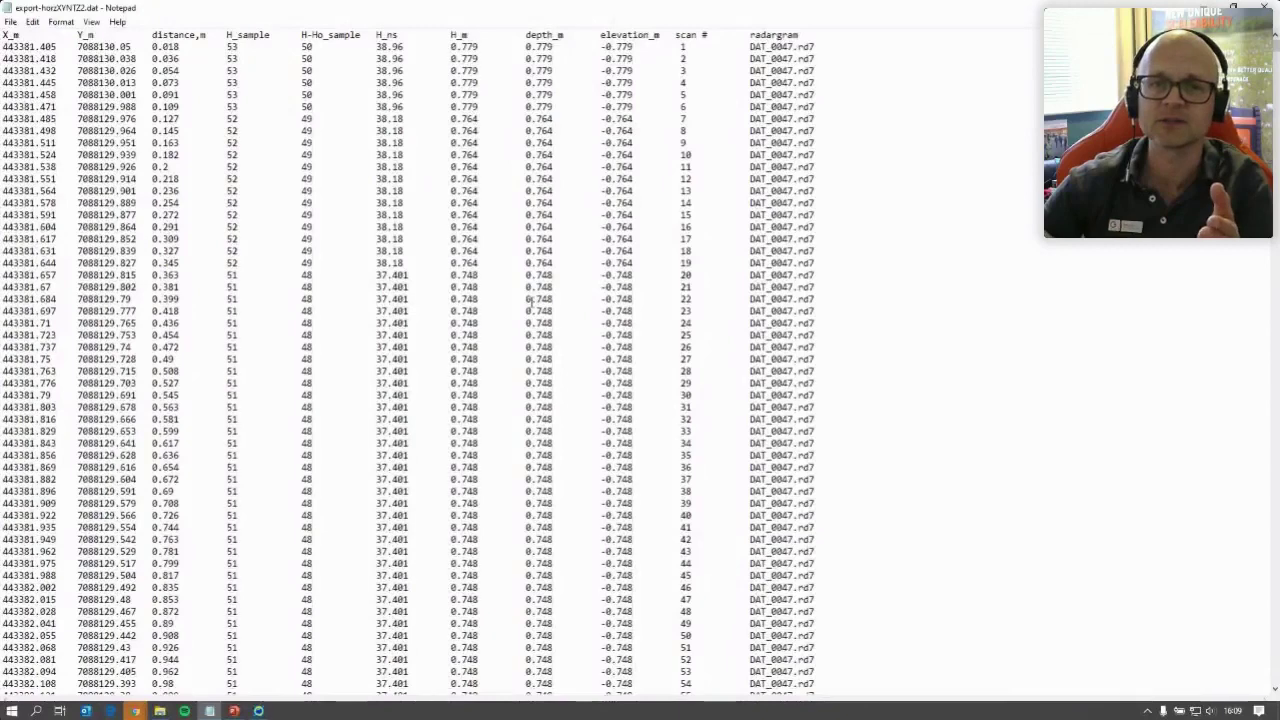
Shrink the exported horizon data file's Notepad window to look at the surface behind it, and maximize the window again
double_click(424, 18)
left_click_drag(424, 38, 408, 86)
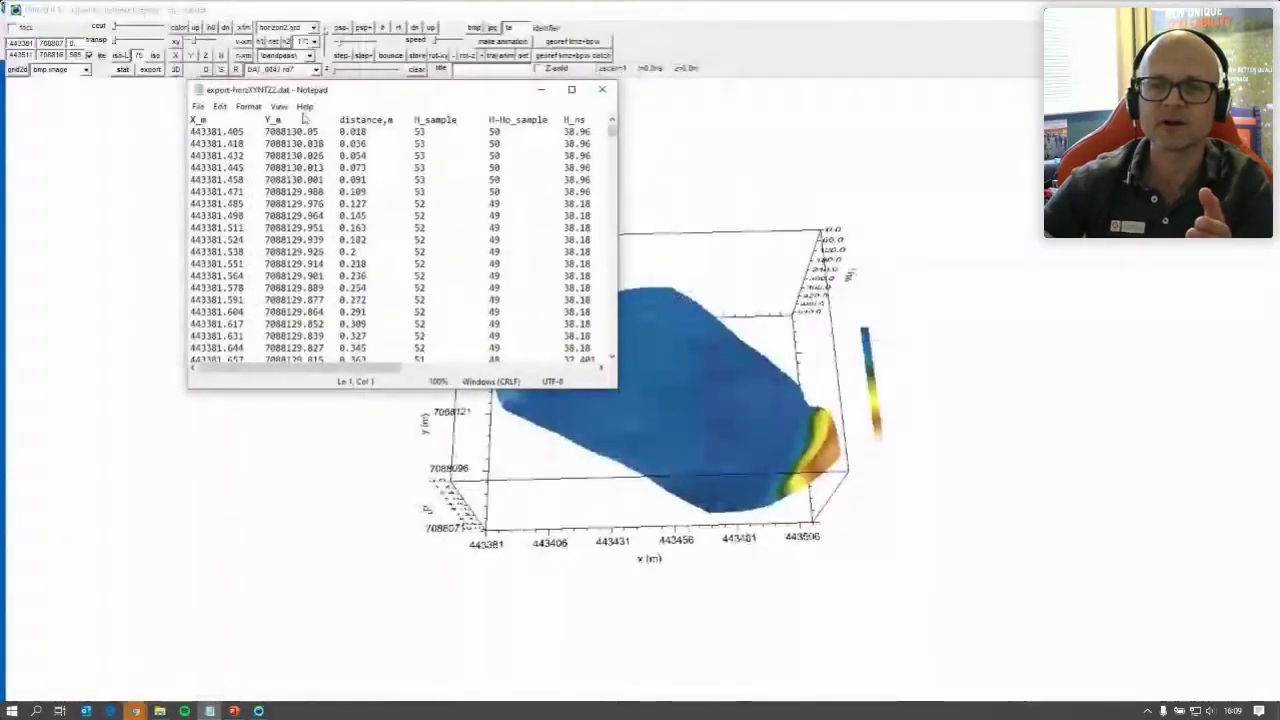
left_click(574, 72)
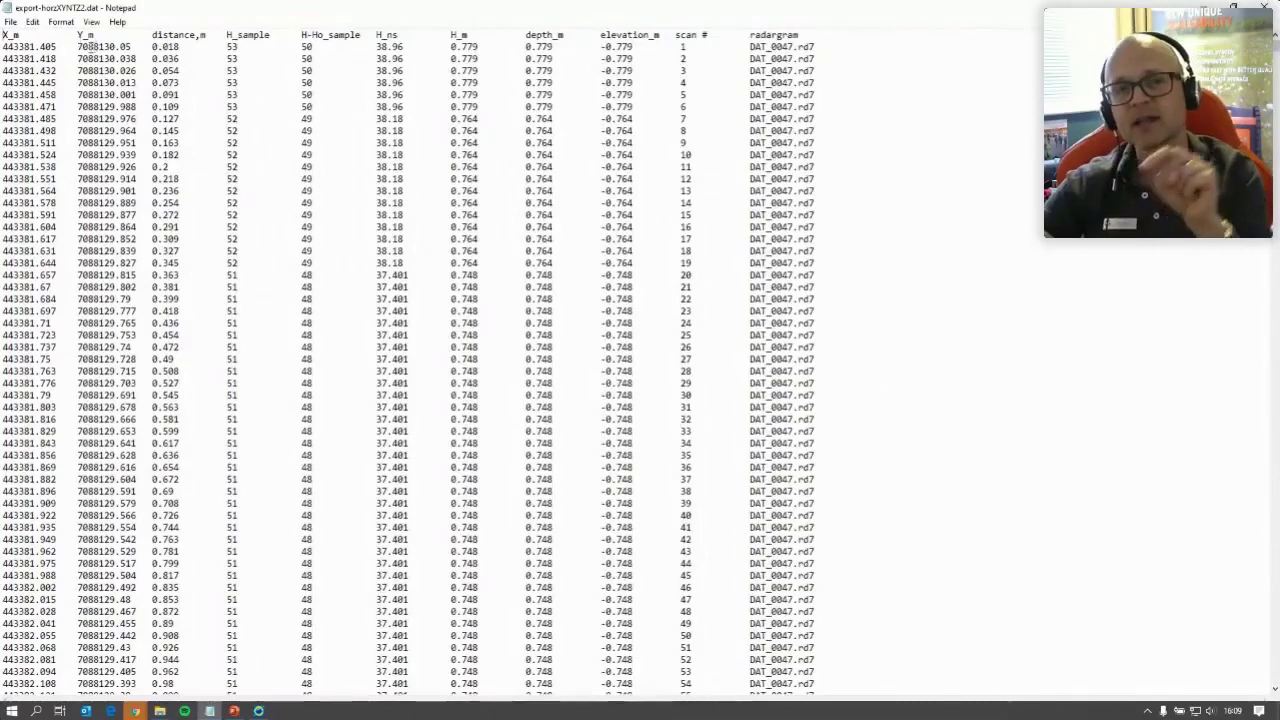